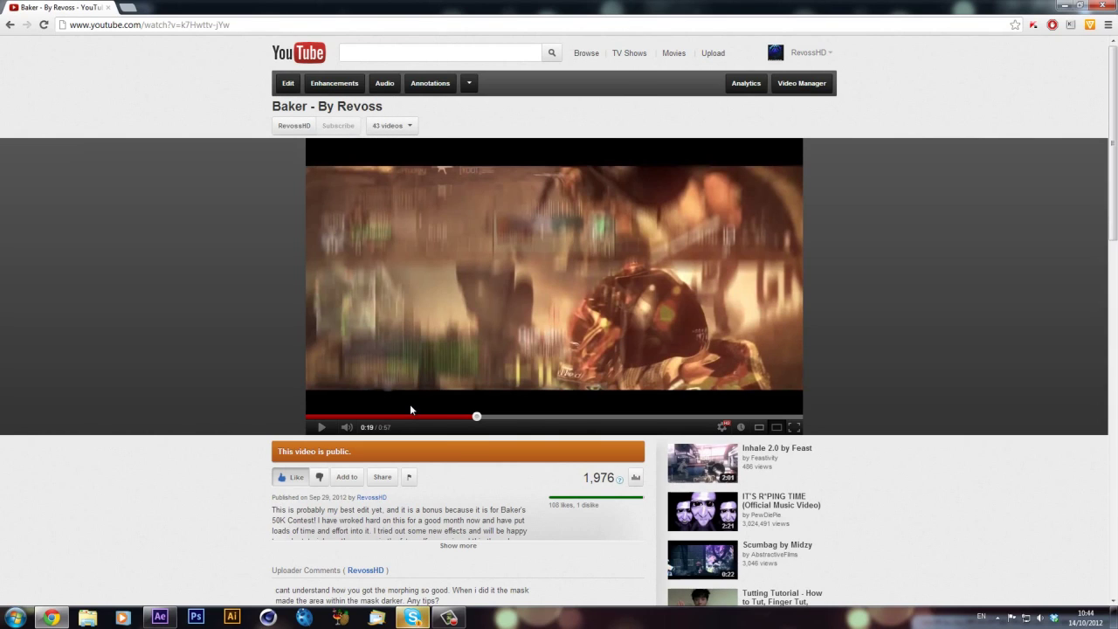
- Switch to After Effects and create a separate composition from each of the two gameplay clips in the project
{"action": "left_click", "coordinate": [159, 617]}
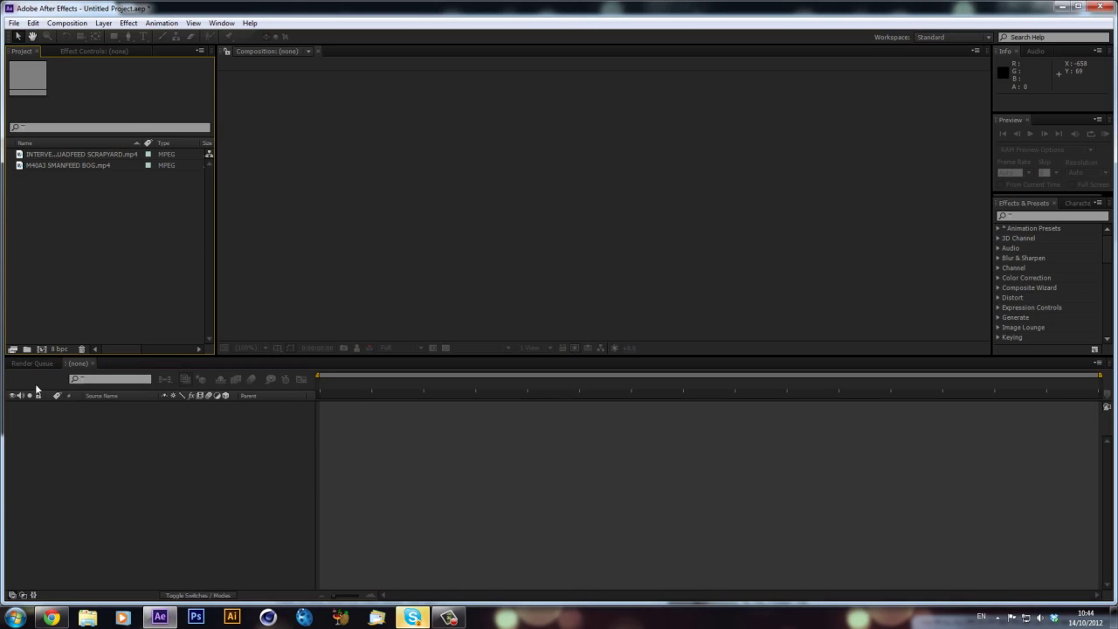
{"action": "left_click", "coordinate": [70, 155]}
{"action": "left_click", "coordinate": [77, 172]}
{"action": "left_click", "coordinate": [86, 164]}
{"action": "left_click", "coordinate": [90, 155]}
{"action": "left_click", "coordinate": [79, 181]}
{"action": "left_click", "coordinate": [93, 157]}
{"action": "left_click_drag", "start_coordinate": [100, 160], "coordinate": [41, 348]}
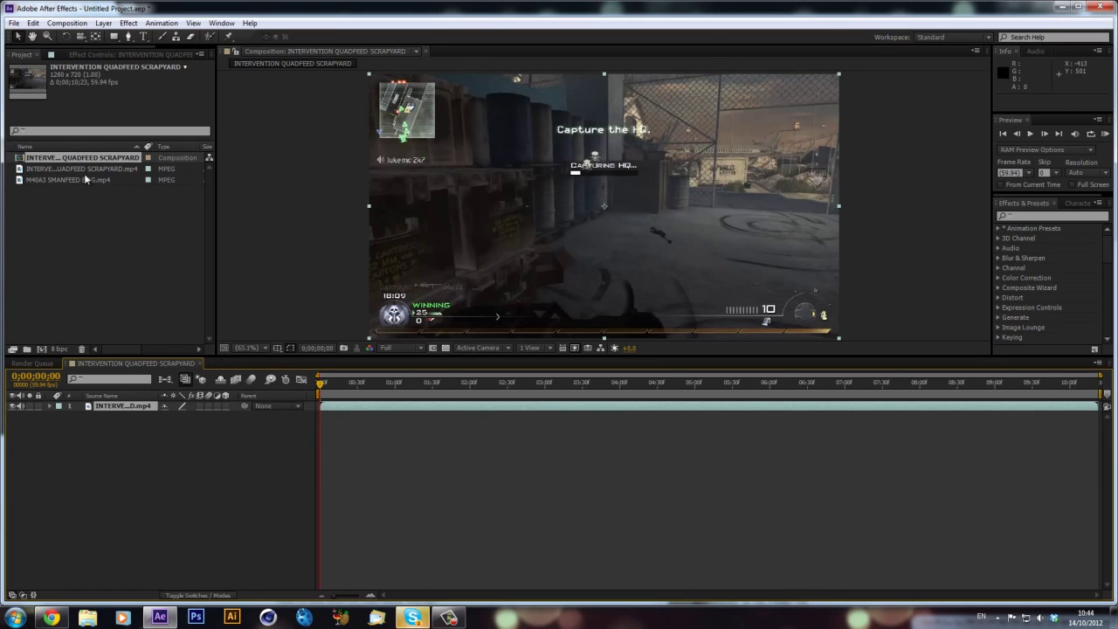
{"action": "left_click_drag", "start_coordinate": [85, 178], "coordinate": [41, 349]}
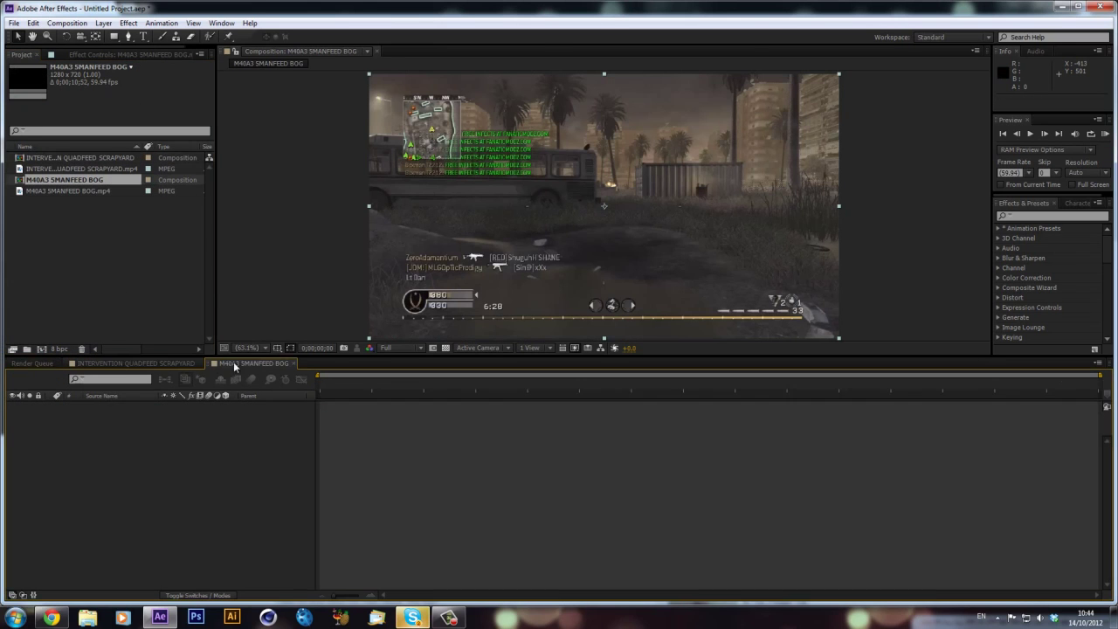
{"action": "left_click_drag", "start_coordinate": [355, 385], "coordinate": [503, 387]}
- Create a 1280 x 720 composition named Main with a duration of 0;00;10;00
{"action": "left_click", "coordinate": [117, 160]}
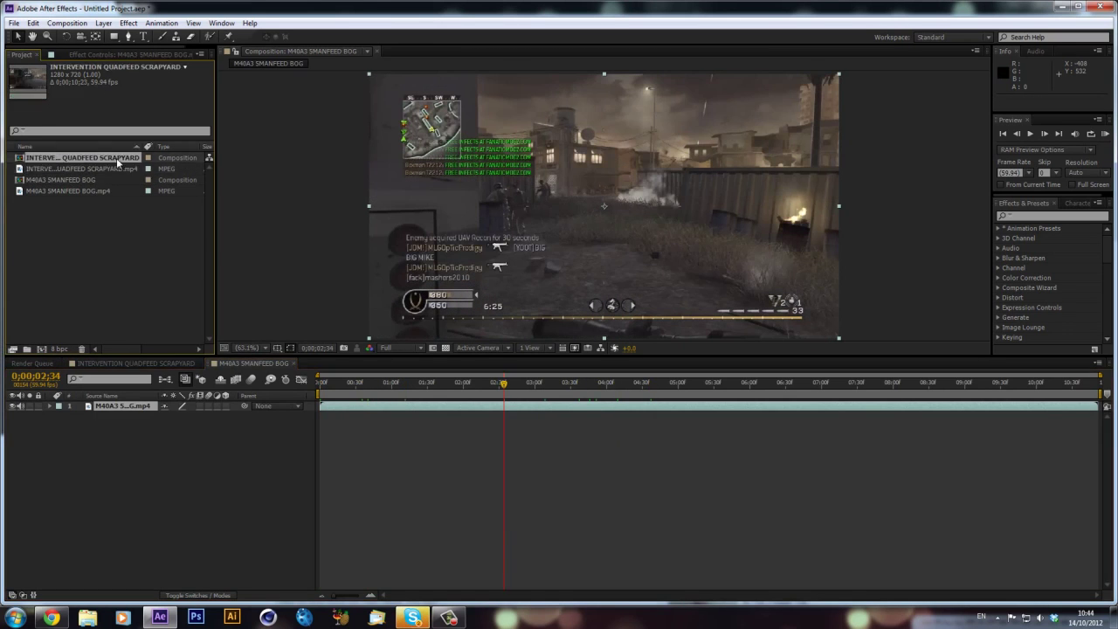
{"action": "left_click", "coordinate": [68, 22]}
{"action": "left_click", "coordinate": [87, 37]}
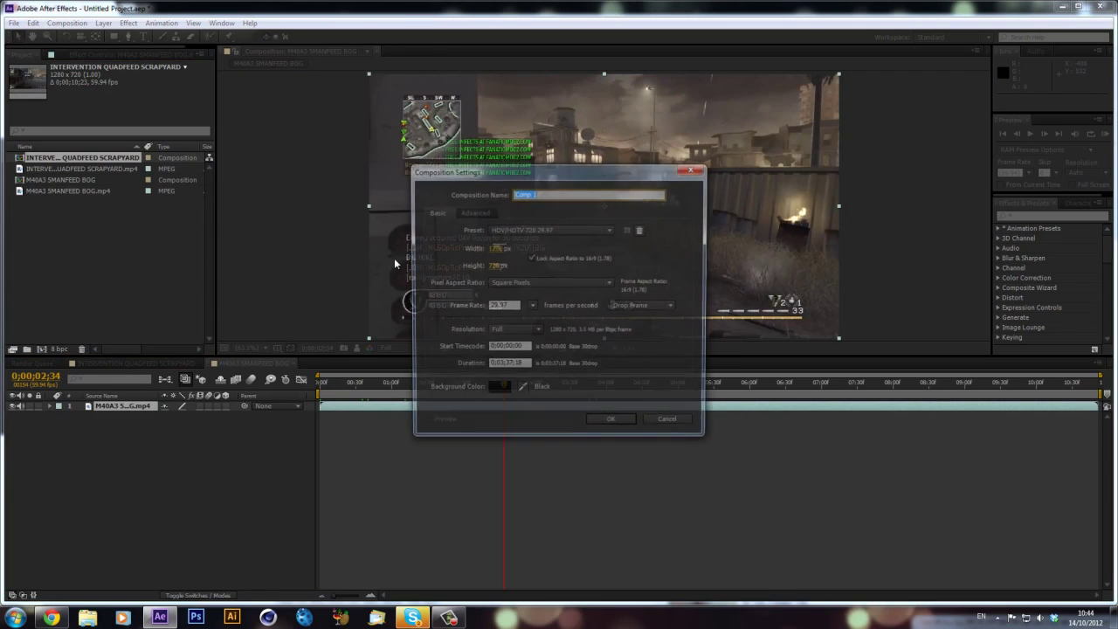
{"action": "left_click", "coordinate": [506, 366]}
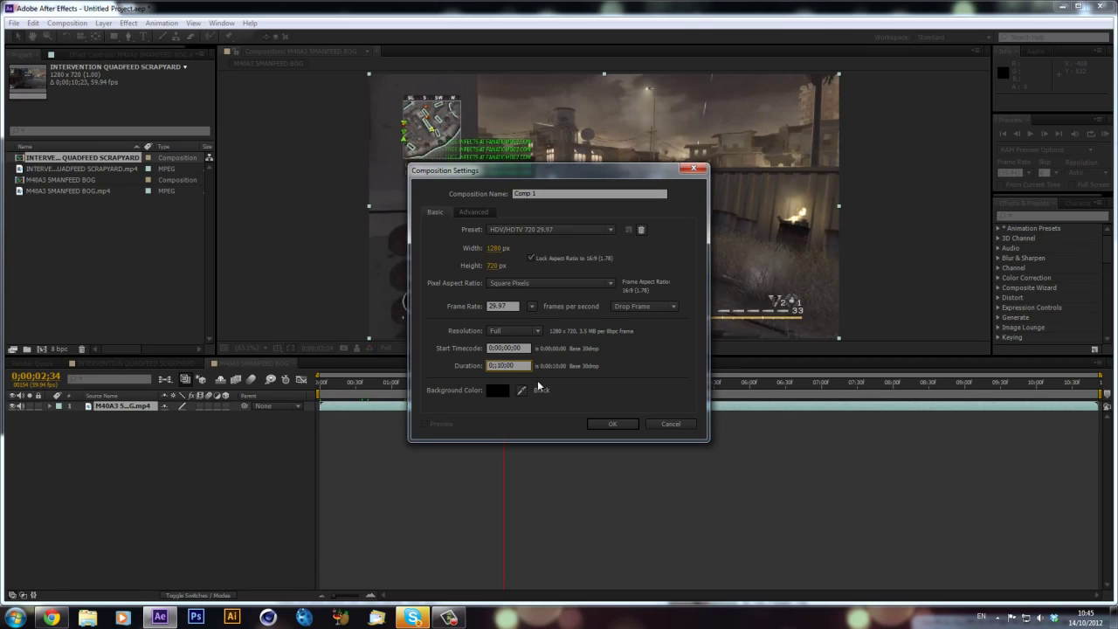
{"action": "key", "text": "Tab"}
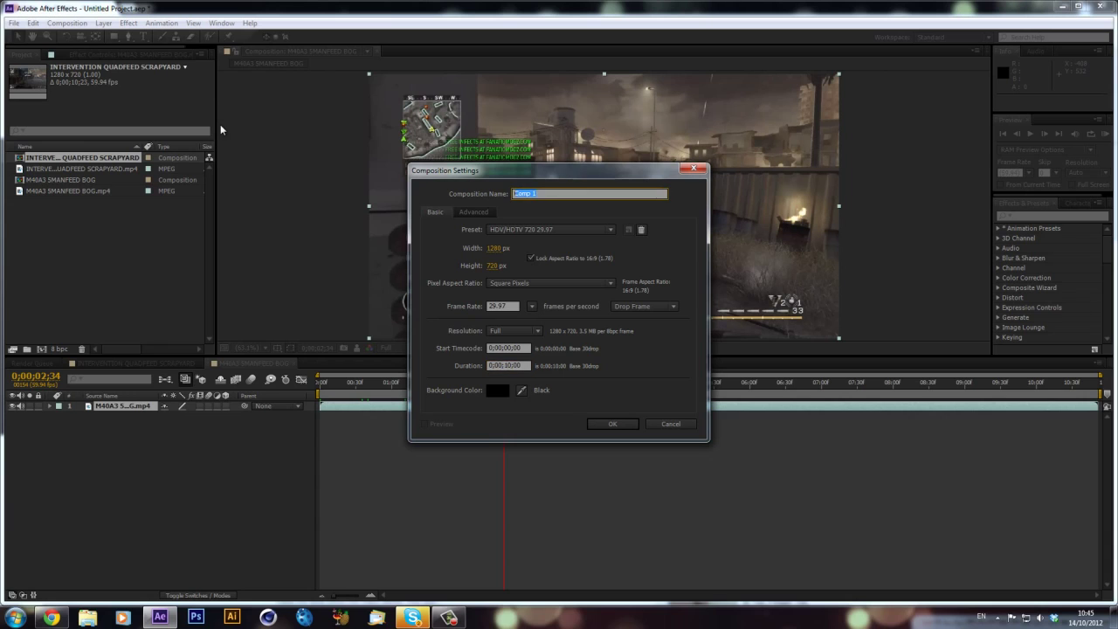
{"action": "type", "text": "Main"}
{"action": "key", "text": "Return"}
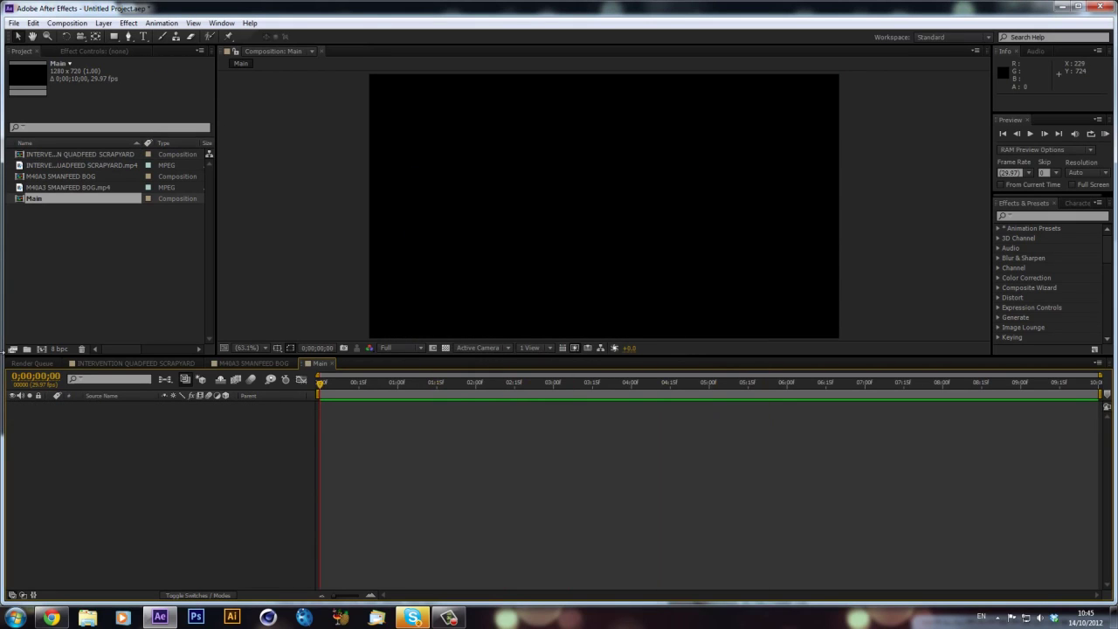
- Place both gameplay compositions in Main with INTERVENTION above M40A3, and slide INTERVENTION earlier so it ends at about 2 seconds
{"action": "left_click_drag", "start_coordinate": [82, 155], "coordinate": [231, 453]}
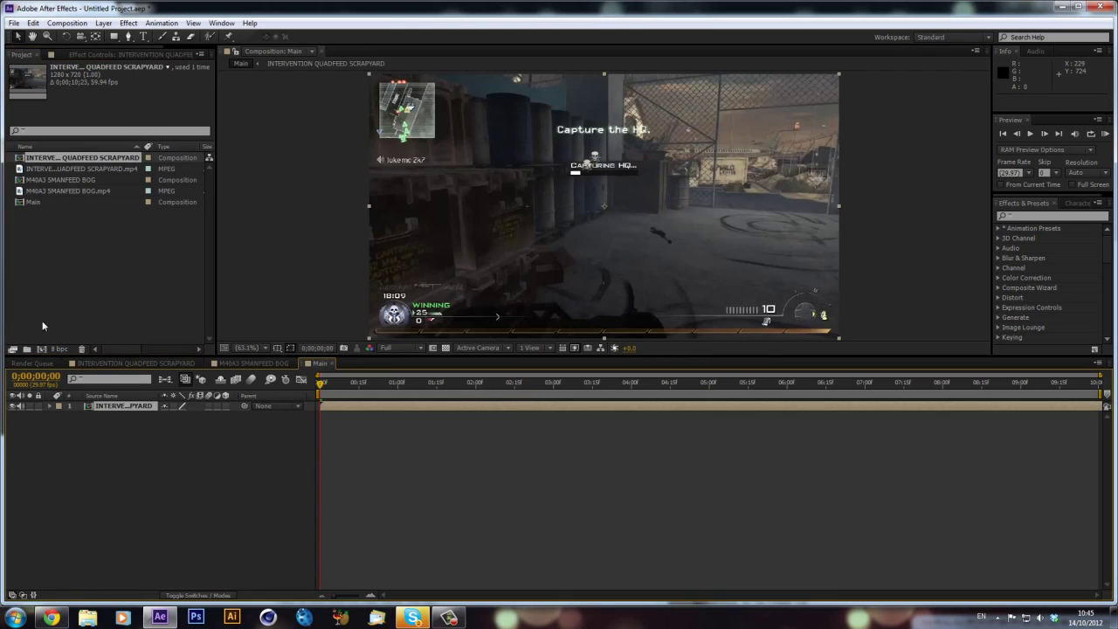
{"action": "left_click_drag", "start_coordinate": [63, 181], "coordinate": [491, 419]}
{"action": "left_click_drag", "start_coordinate": [590, 406], "coordinate": [364, 414]}
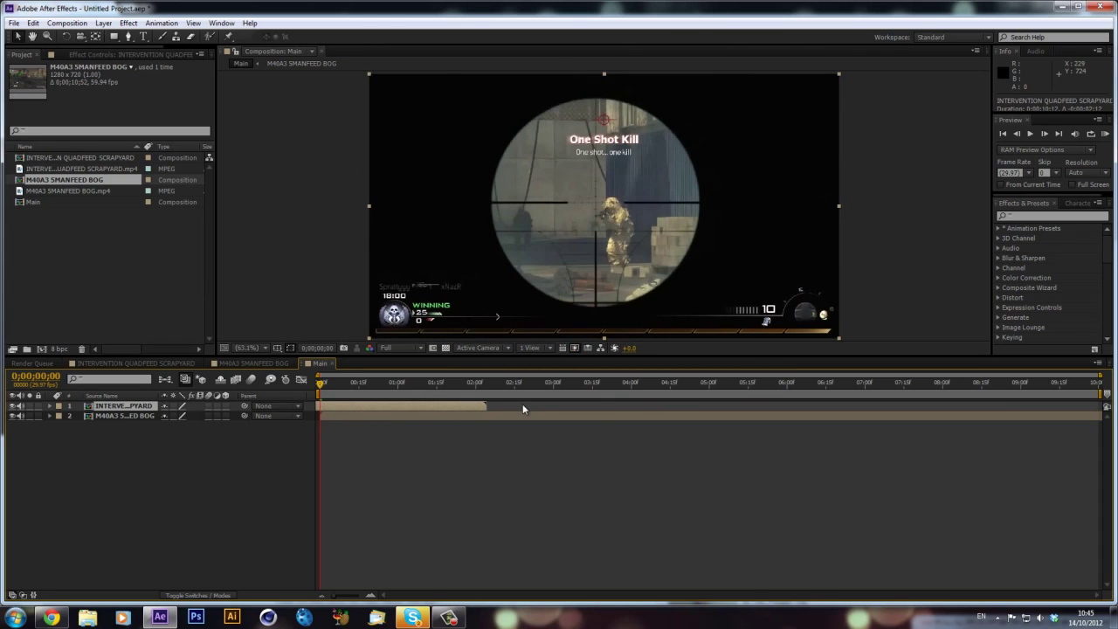
- Split the INTERVENTION layer at 0;00;00;01
{"action": "key", "text": "Page_Down"}
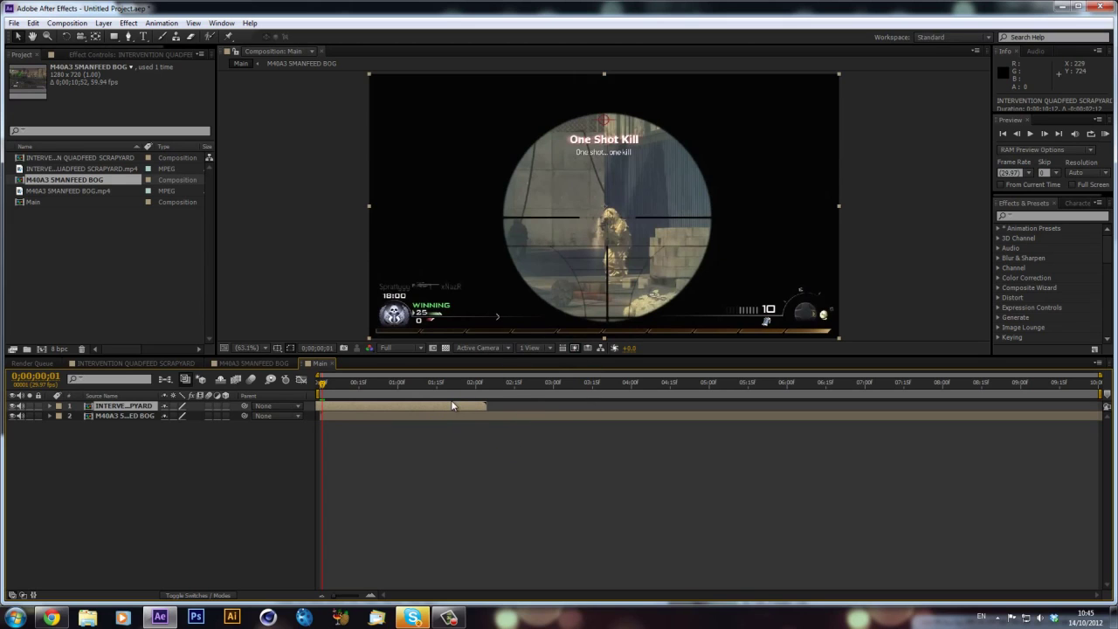
{"action": "left_click", "coordinate": [34, 23]}
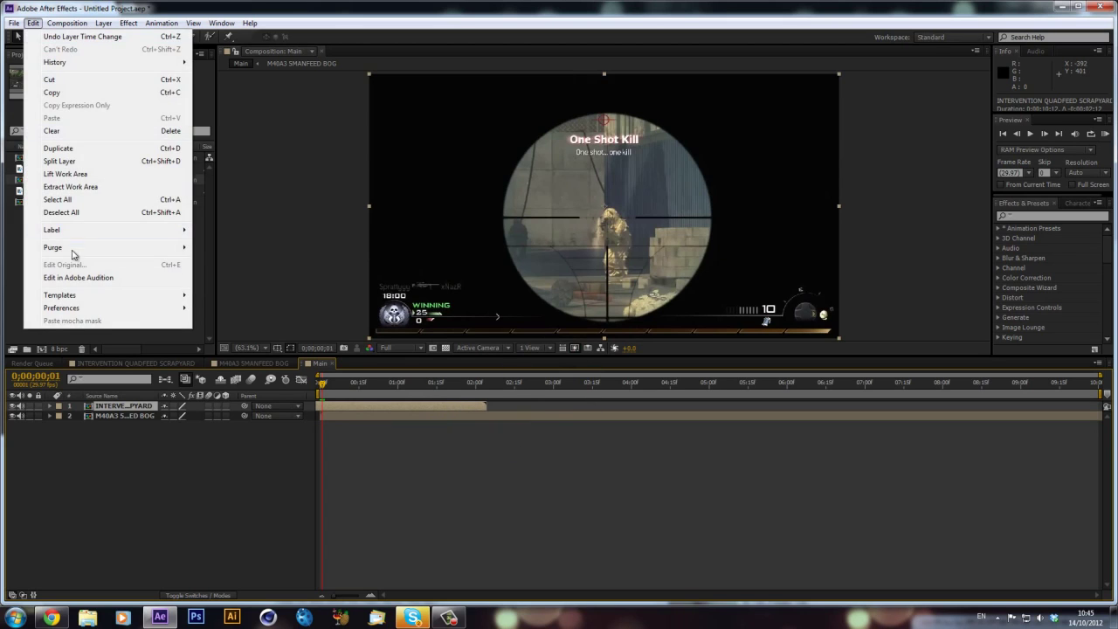
{"action": "left_click", "coordinate": [60, 161]}
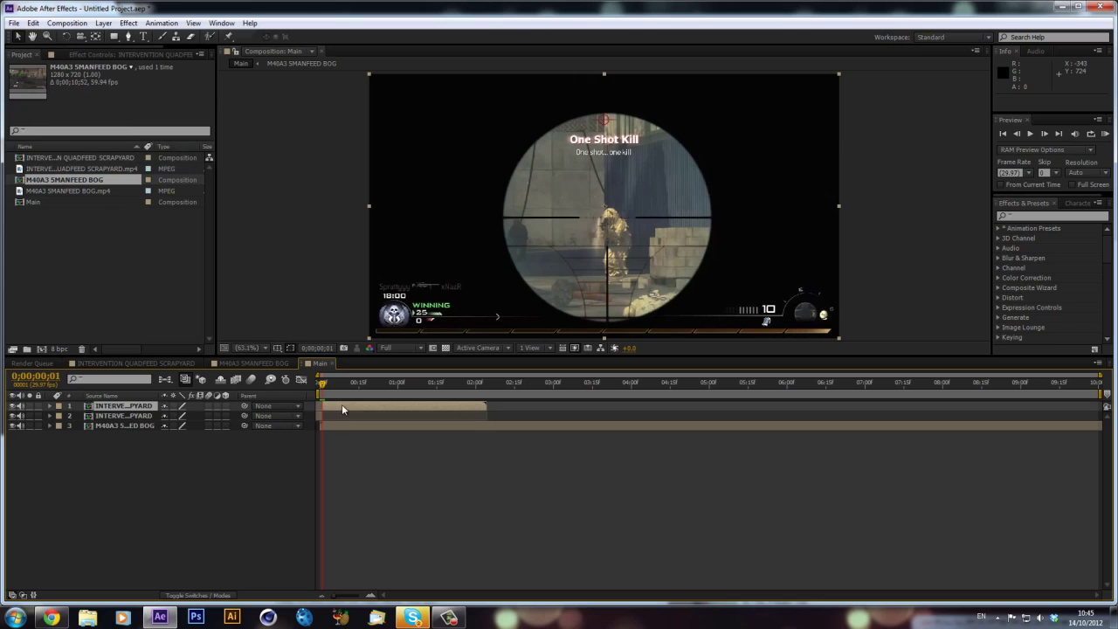
- Slide both pieces of the split INTERVENTION layer about 0;00;01;26 later in the timeline, keeping them end to end
{"action": "left_click_drag", "start_coordinate": [336, 407], "coordinate": [484, 406]}
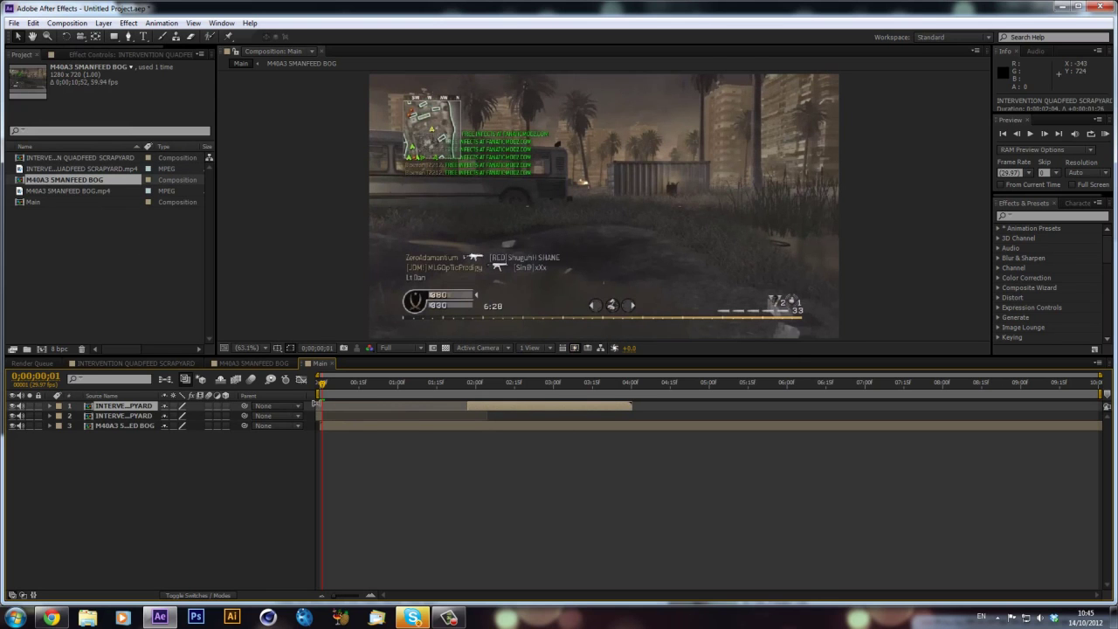
{"action": "left_click_drag", "start_coordinate": [319, 418], "coordinate": [468, 414]}
- Find Twixtor Pro by searching the effects for "twixt" and apply it to the second piece of the INTERVENTION clip
{"action": "left_click", "coordinate": [478, 405]}
{"action": "left_click", "coordinate": [478, 385]}
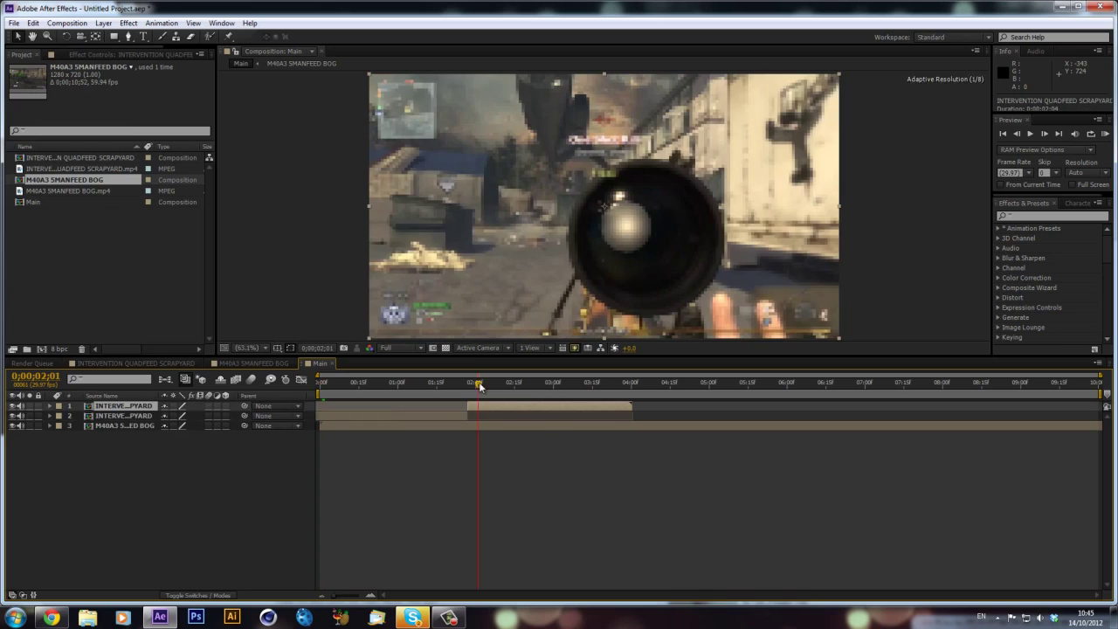
{"action": "left_click", "coordinate": [1029, 232]}
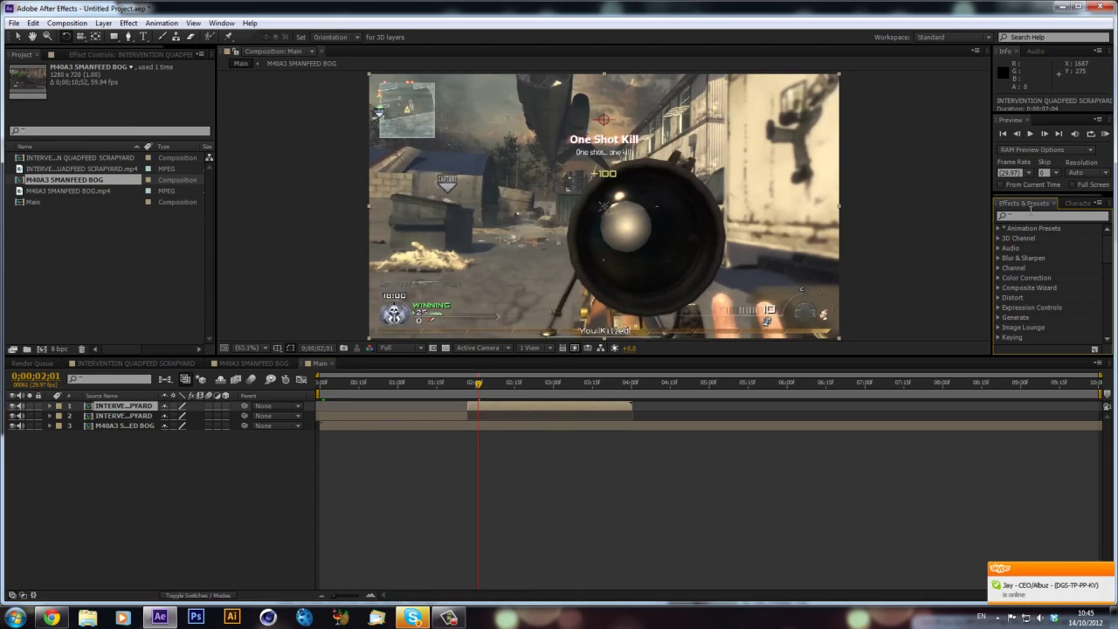
{"action": "left_click", "coordinate": [1046, 215]}
{"action": "type", "text": "twixt"}
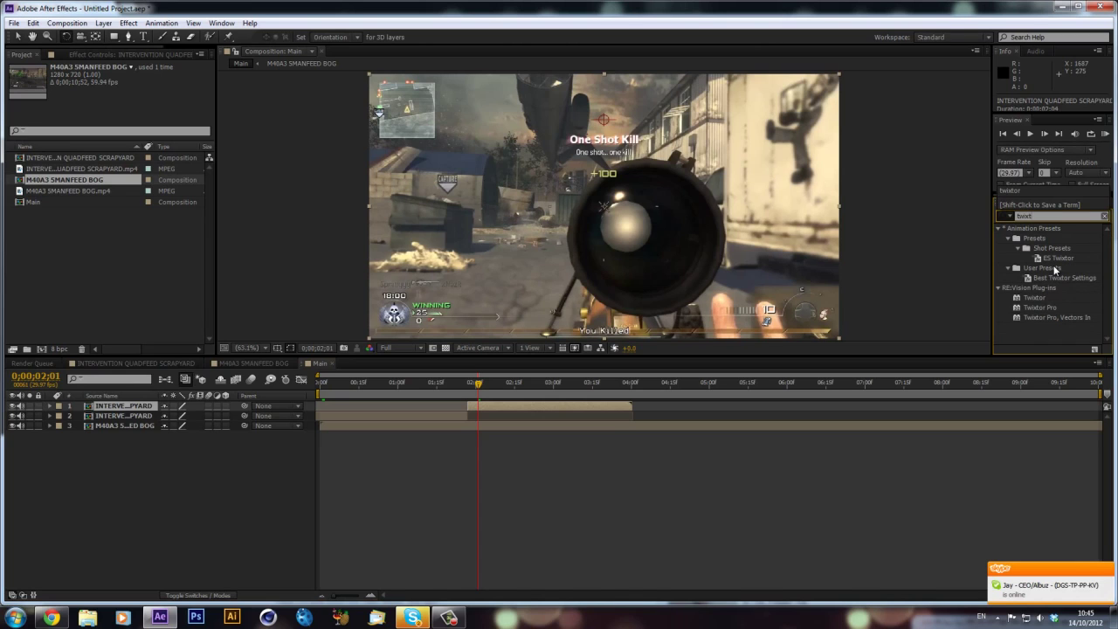
{"action": "left_click_drag", "start_coordinate": [1046, 306], "coordinate": [533, 407]}
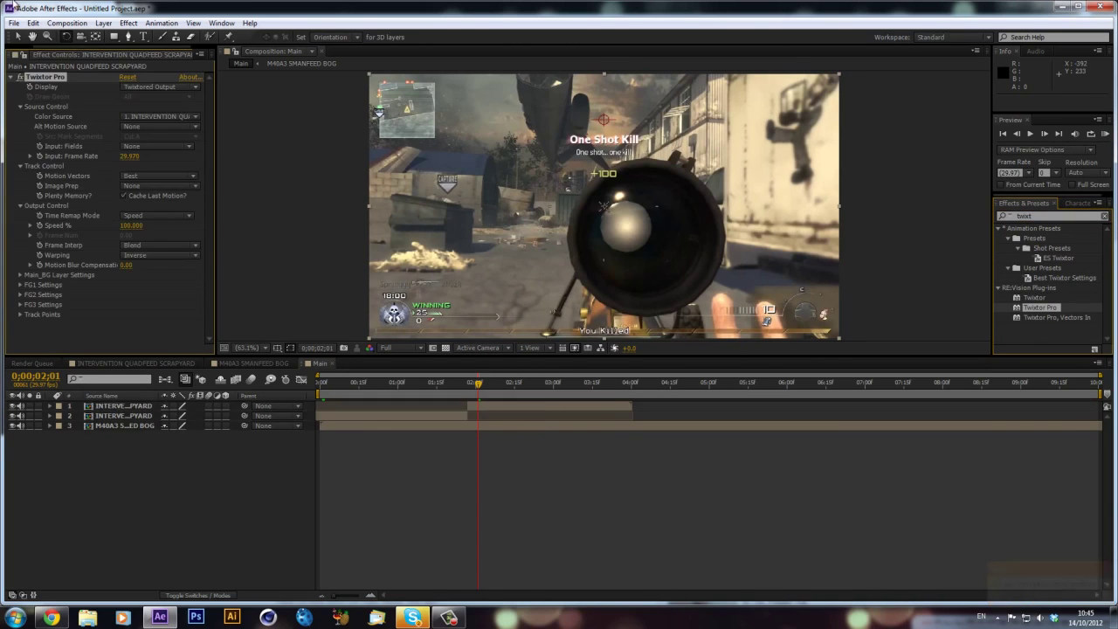
- Set the Main composition's frame rate and the Twixtor Pro input frame rate both to 59.94
{"action": "left_click", "coordinate": [66, 23]}
{"action": "left_click", "coordinate": [105, 62]}
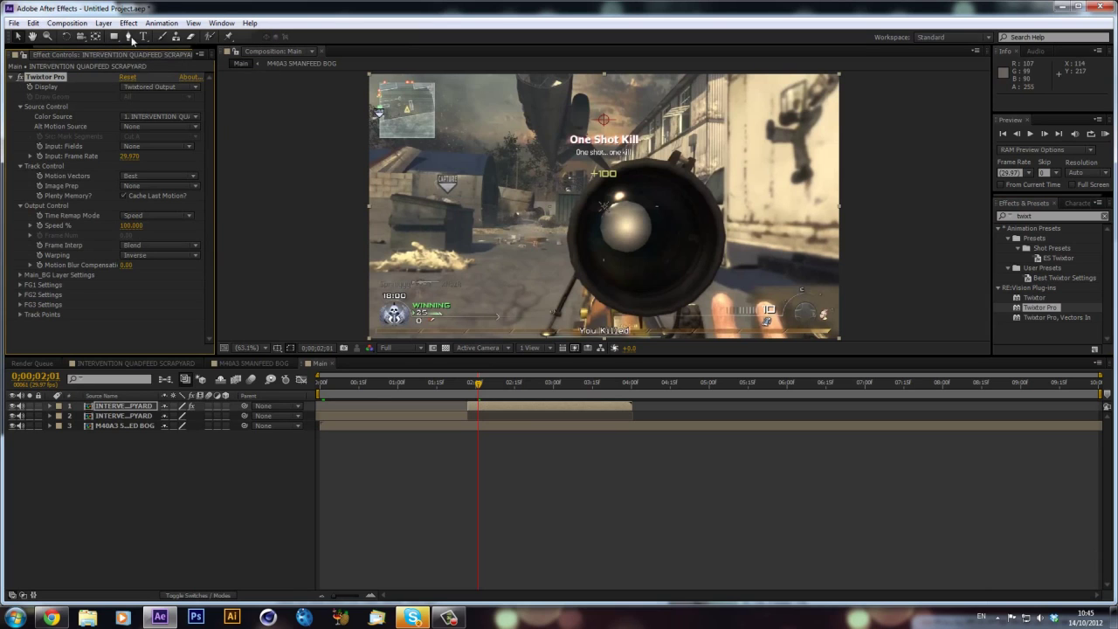
{"action": "left_click", "coordinate": [68, 23]}
{"action": "left_click", "coordinate": [119, 55]}
{"action": "left_click", "coordinate": [512, 305]}
{"action": "left_click_drag", "start_coordinate": [512, 306], "coordinate": [313, 256]}
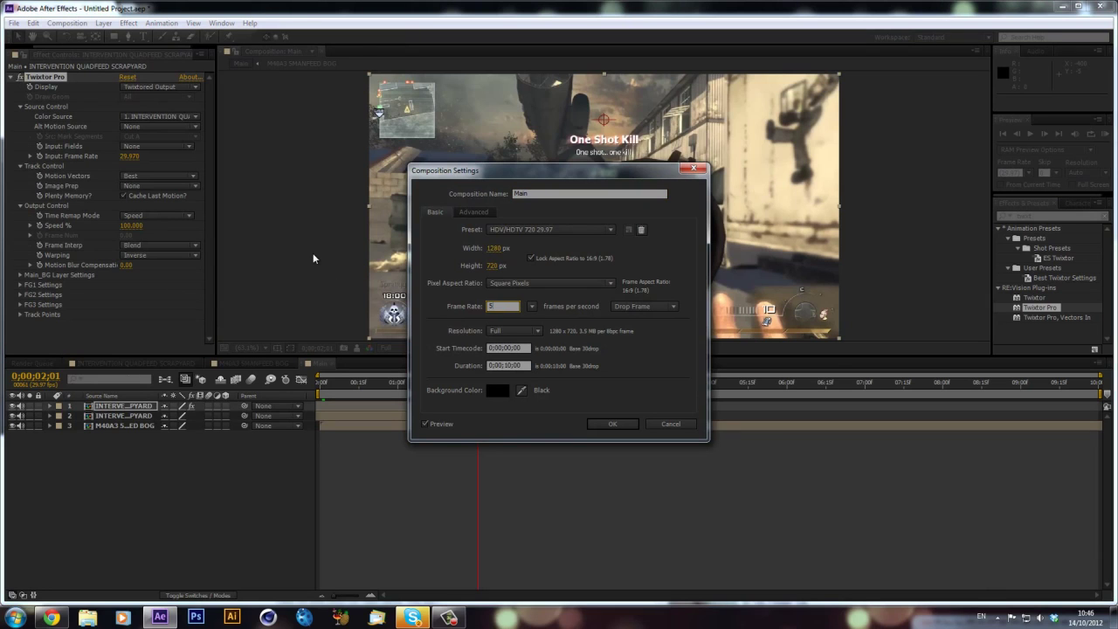
{"action": "type", "text": "59.94"}
{"action": "key", "text": "Return"}
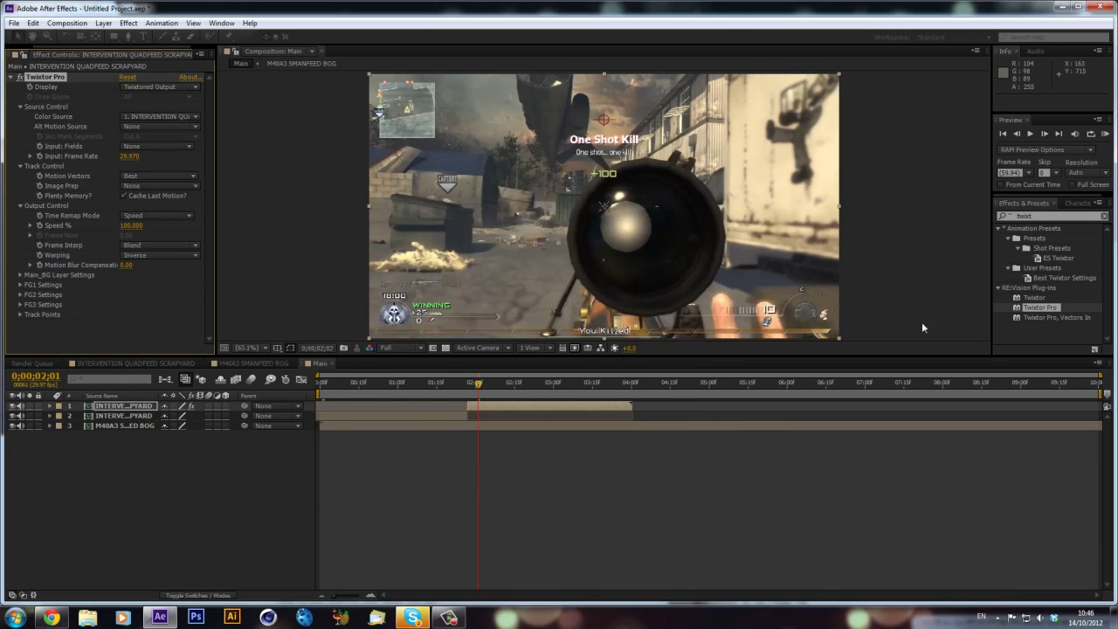
{"action": "left_click", "coordinate": [127, 156]}
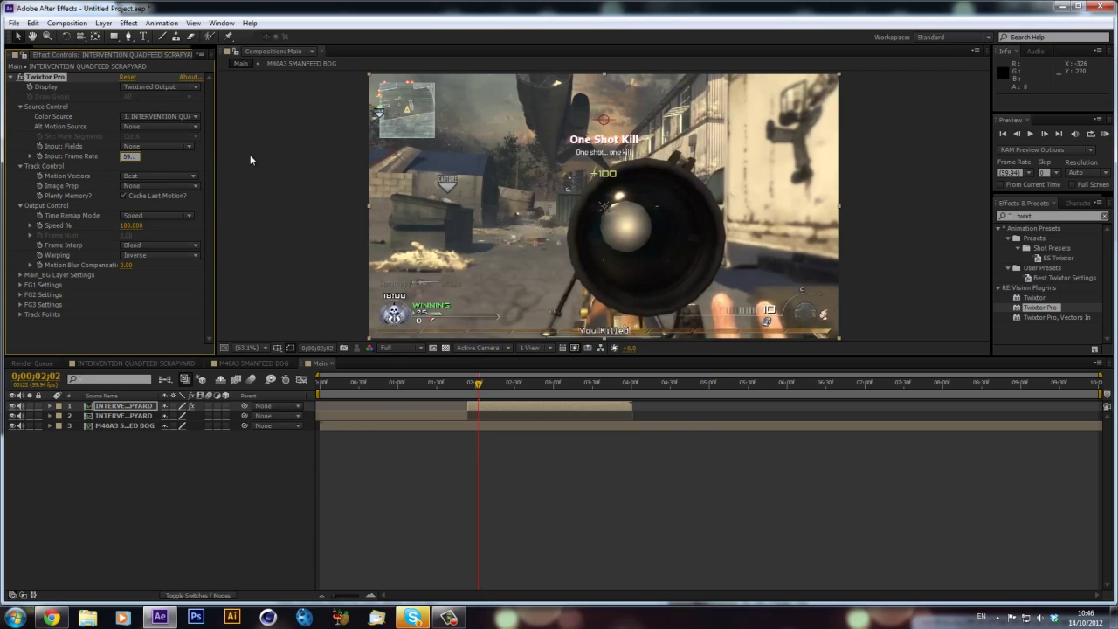
{"action": "key", "text": "Return"}
- Keyframe the INTERVENTION clip's Twixtor speed at 100% on 0;00;02;09 and 2% on 0;00;02;11, and scrub through the slow motion
{"action": "mouse_move", "coordinate": [500, 385]}
{"action": "left_mouse_down"}
{"action": "mouse_move", "coordinate": [474, 392]}
{"action": "mouse_move", "coordinate": [487, 395]}
{"action": "left_mouse_up"}
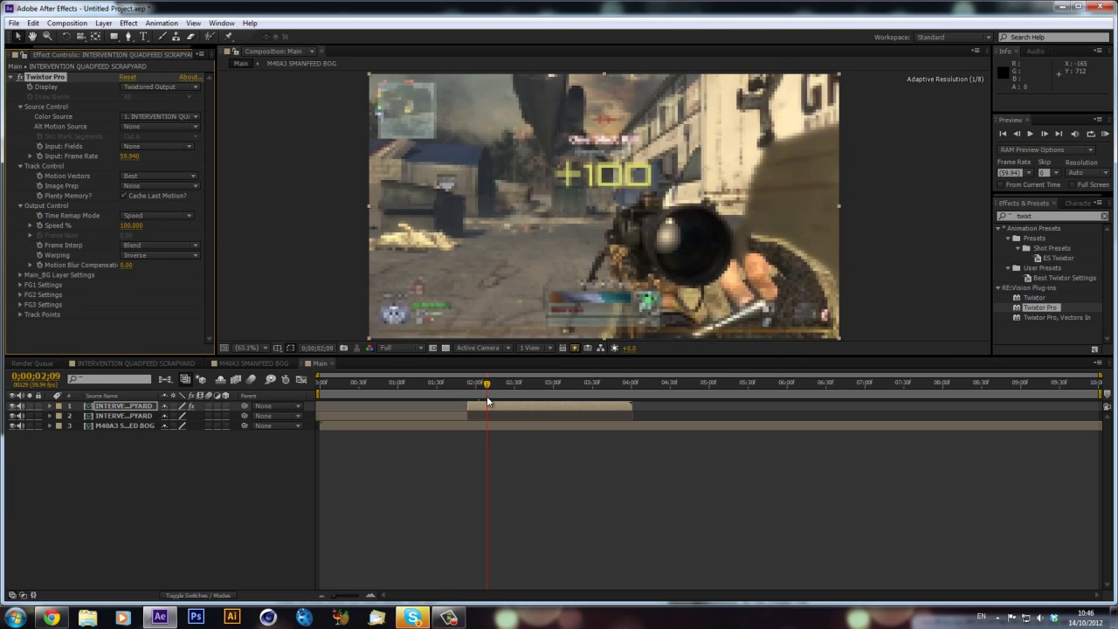
{"action": "left_click", "coordinate": [40, 224]}
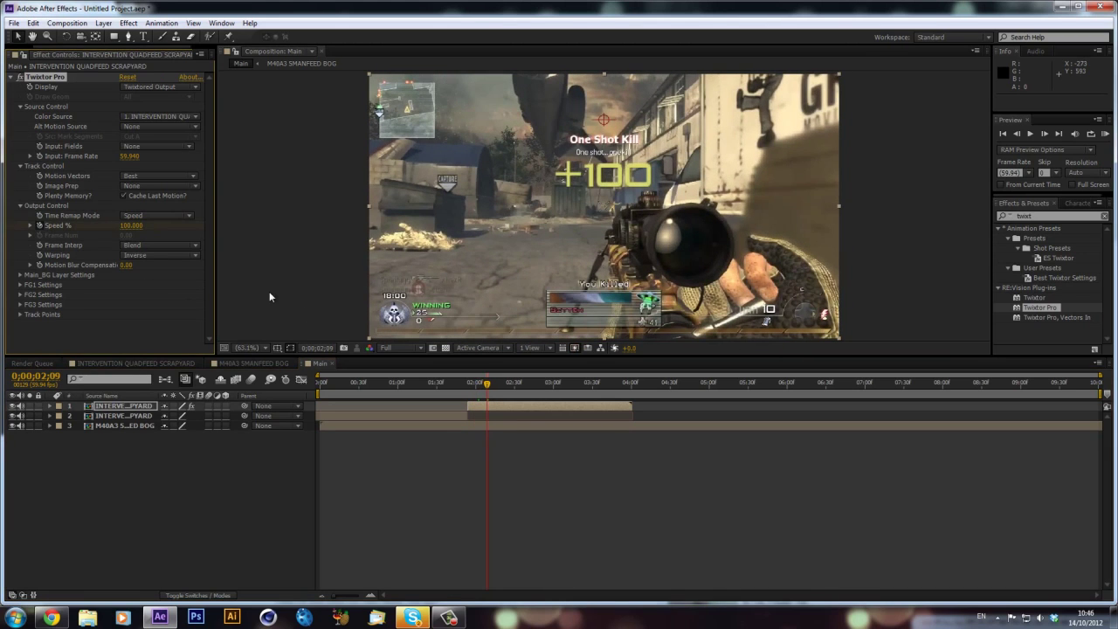
{"action": "key", "text": "Page_Down"}
{"action": "key", "text": "Page_Down"}
{"action": "left_click", "coordinate": [131, 225]}
{"action": "type", "text": "2"}
{"action": "key", "text": "Return"}
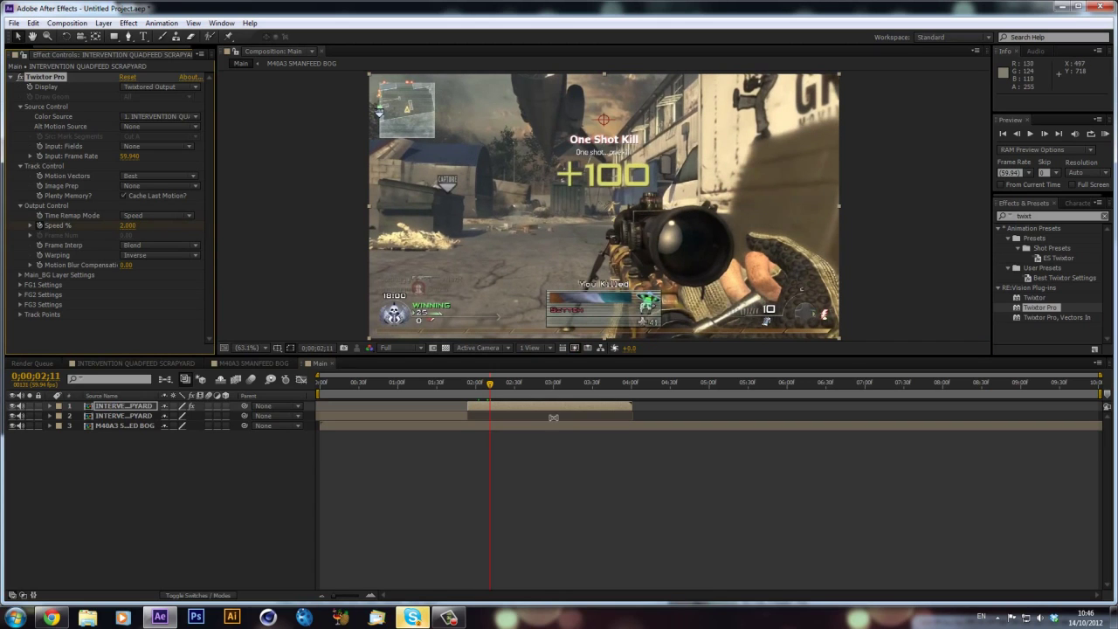
{"action": "left_click_drag", "start_coordinate": [523, 390], "coordinate": [546, 394]}
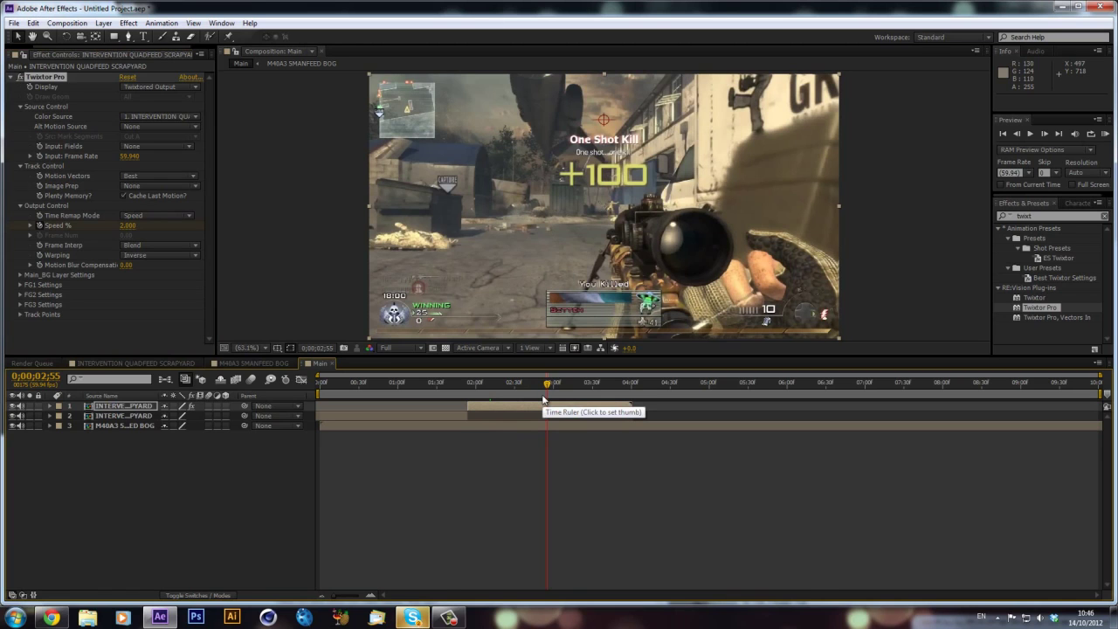
- Slide the M40A3 layer later so it starts at about 1.6 seconds, and move the playhead to 0;00;04;36
{"action": "left_click_drag", "start_coordinate": [515, 385], "coordinate": [629, 426]}
{"action": "left_click", "coordinate": [571, 425]}
{"action": "left_click_drag", "start_coordinate": [666, 385], "coordinate": [678, 388]}
- Apply Twixtor Pro to the M40A3 layer and set its input frame rate to 59.94
{"action": "left_click_drag", "start_coordinate": [1045, 310], "coordinate": [728, 425]}
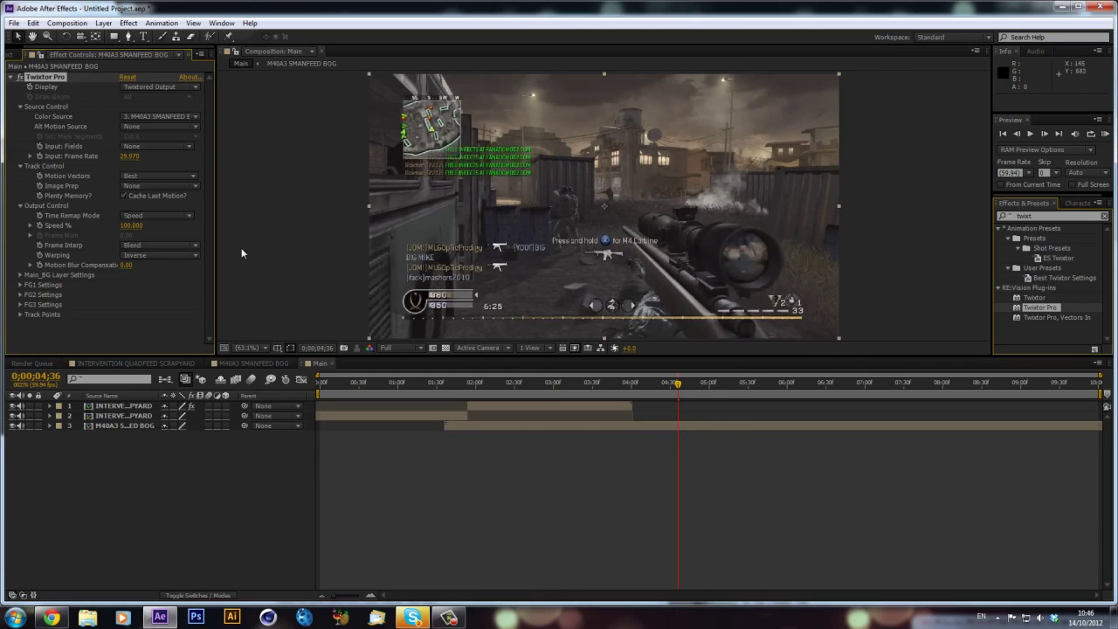
{"action": "left_click", "coordinate": [124, 157]}
{"action": "type", "text": "593."}
{"action": "type", "text": "9"}
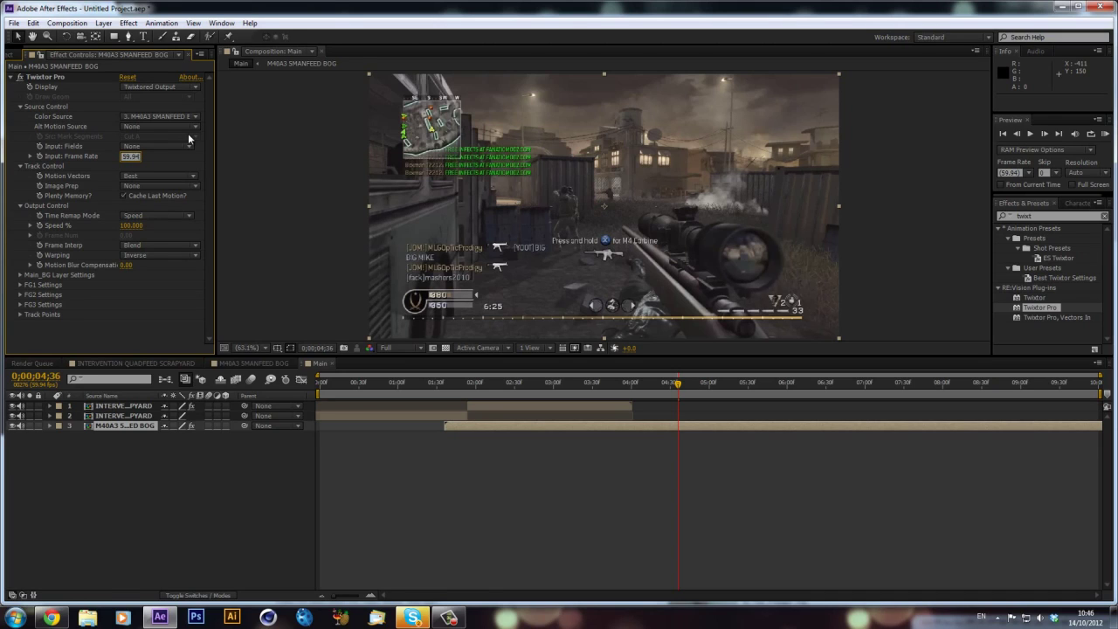
{"action": "key", "text": "Return"}
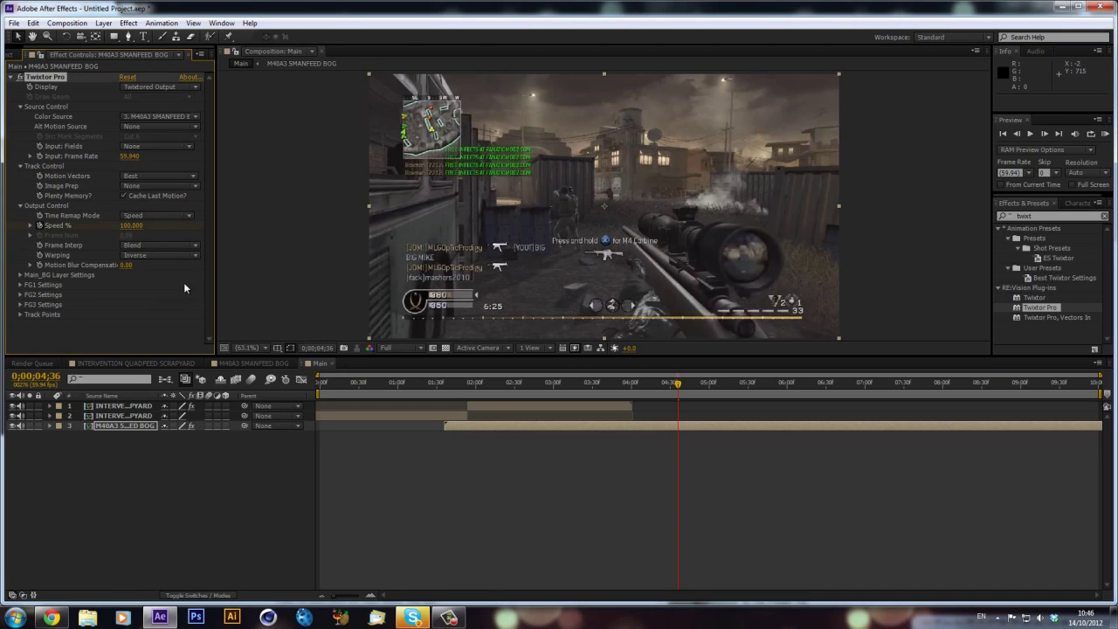
- Keyframe the M40A3 layer's Twixtor speed at 100% on 0;00;04;36 and 2% on 0;00;04;37
{"action": "left_click", "coordinate": [129, 225]}
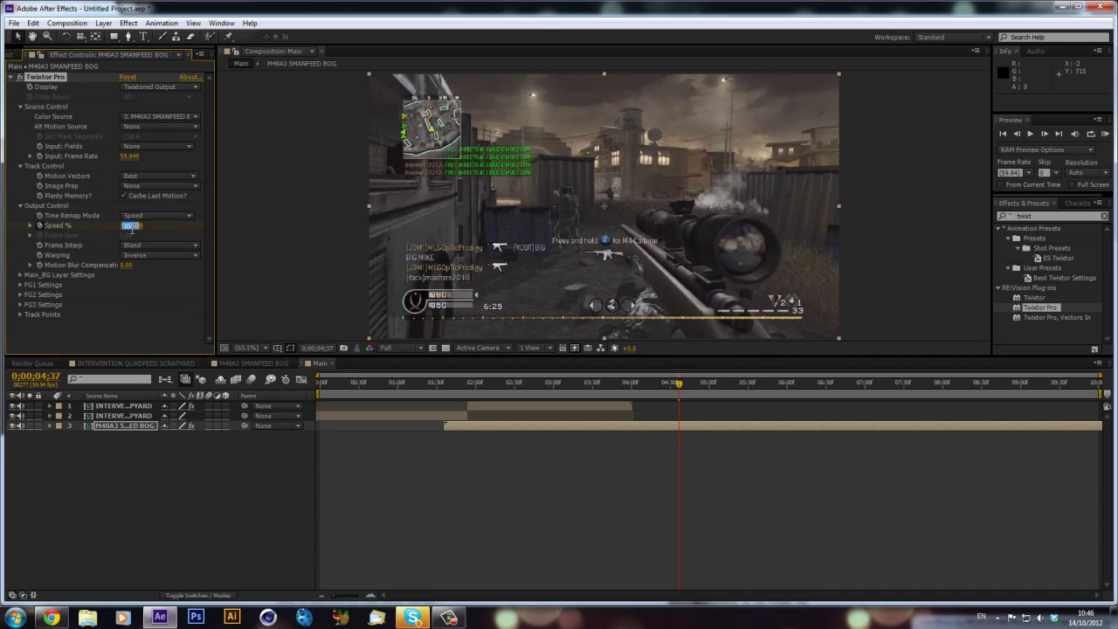
{"action": "type", "text": "2"}
{"action": "key", "text": "Return"}
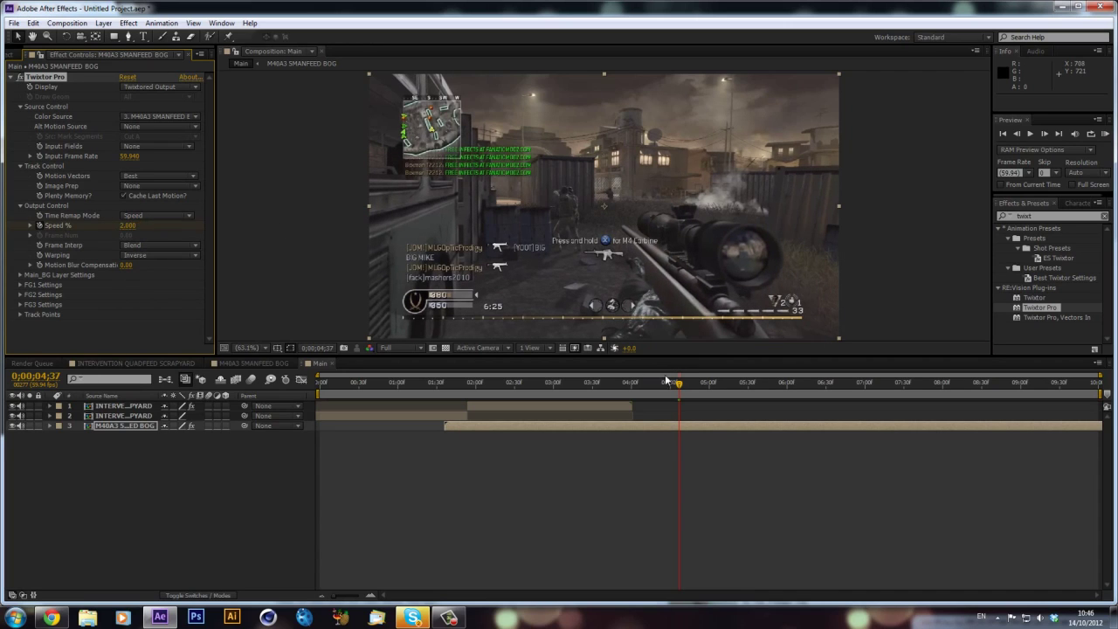
- Keyframe the M40A3 layer's Twixtor speed at 2% on 0;00;05;27 and 100% on 0;00;05;29
{"action": "left_click", "coordinate": [718, 389]}
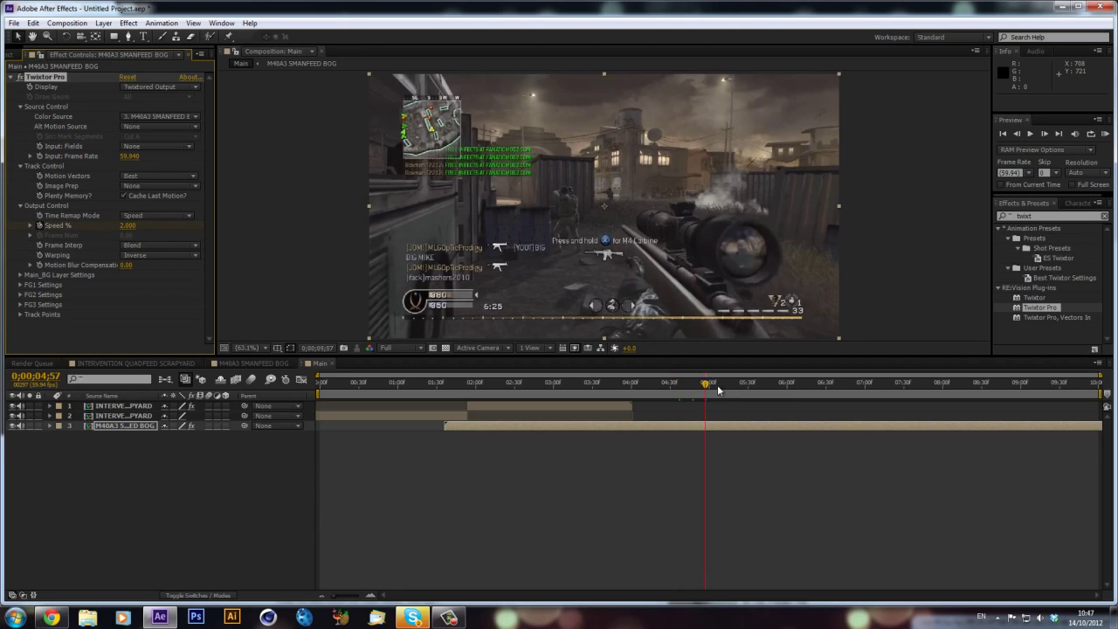
{"action": "key", "text": "space"}
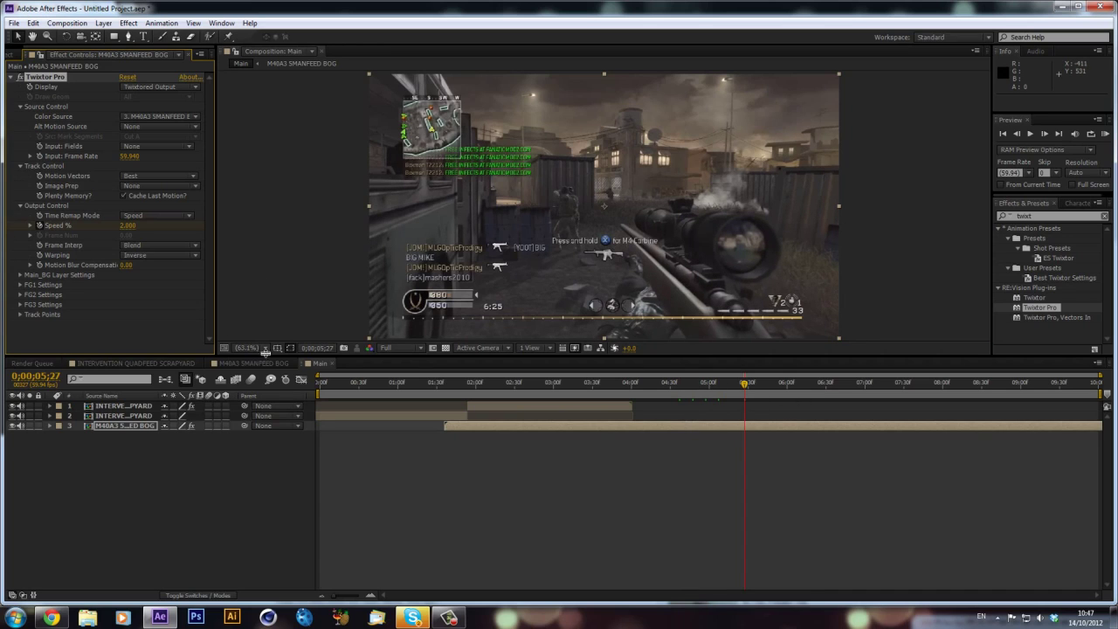
{"action": "key", "text": "u"}
{"action": "left_click", "coordinate": [18, 446]}
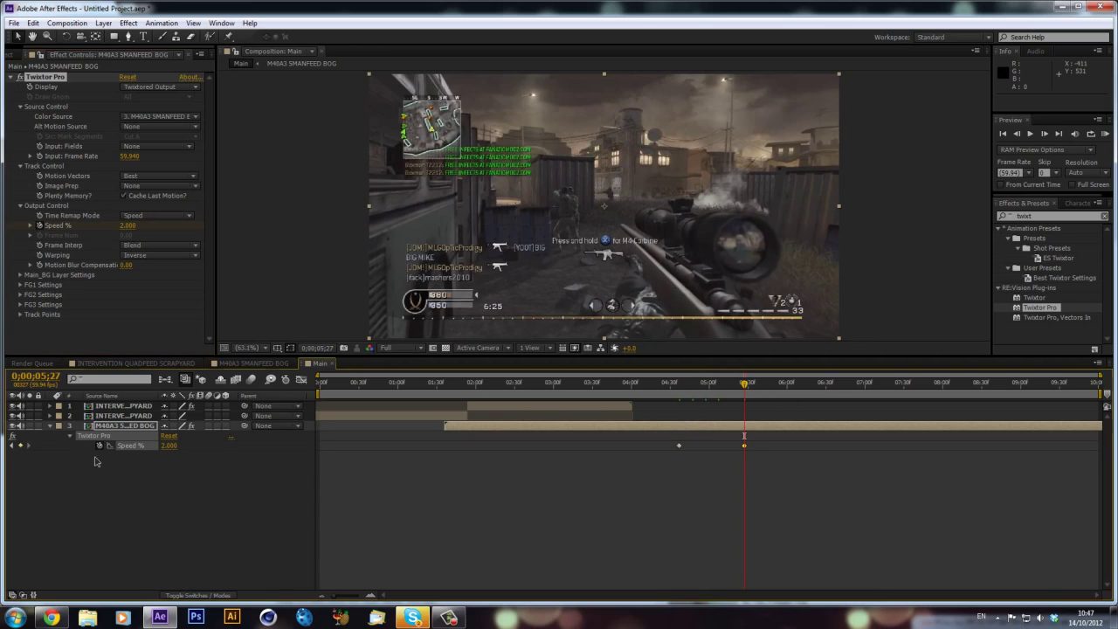
{"action": "key", "text": "Page_Down"}
{"action": "key", "text": "Page_Down"}
{"action": "left_click", "coordinate": [169, 446]}
{"action": "type", "text": "100"}
{"action": "key", "text": "Return"}
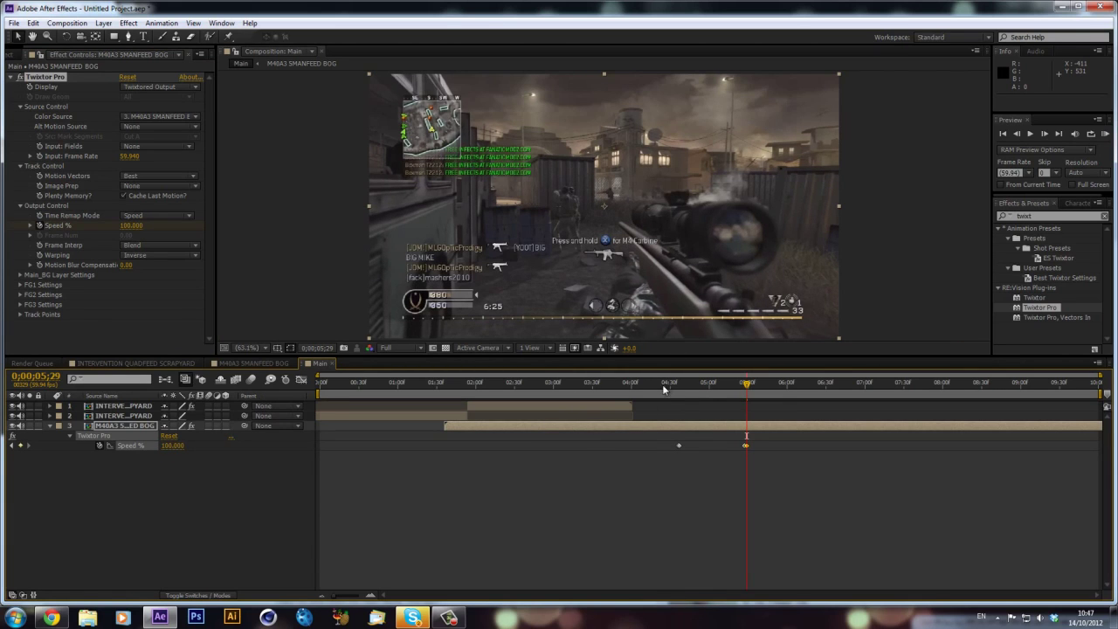
- Trim the start of the M40A3 layer to the first speed keyframe at 0;00;04;36
{"action": "left_click_drag", "start_coordinate": [671, 385], "coordinate": [677, 385]}
{"action": "key", "text": "alt+bracketleft"}
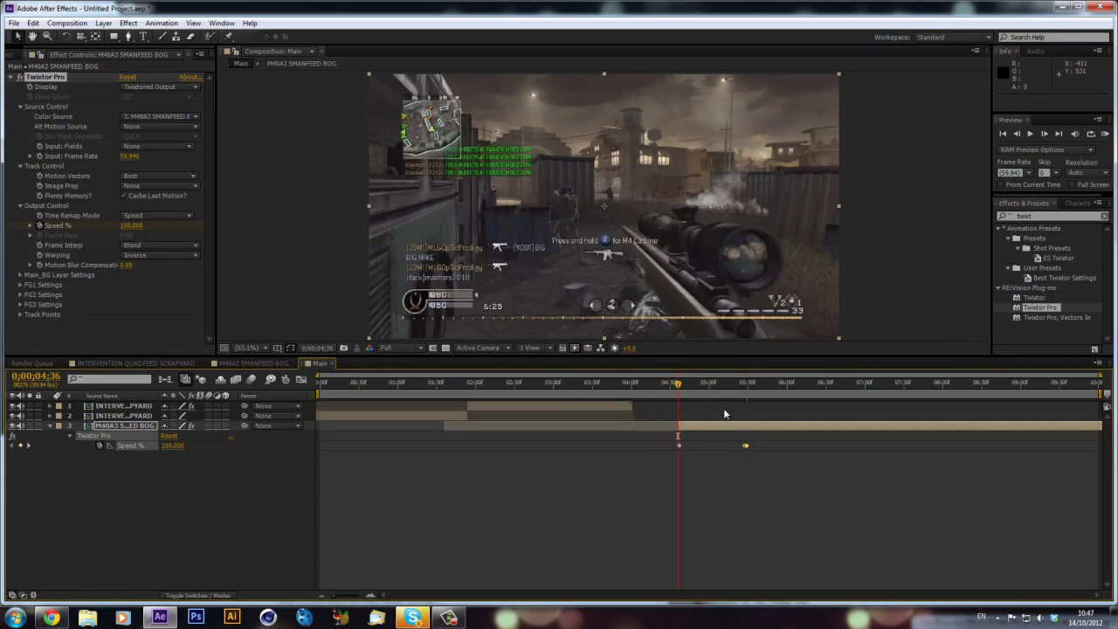
- Place composition marker 1 at 0;00;03;00 and composition marker 2 at 0;00;03;50
{"action": "left_click_drag", "start_coordinate": [469, 395], "coordinate": [555, 405]}
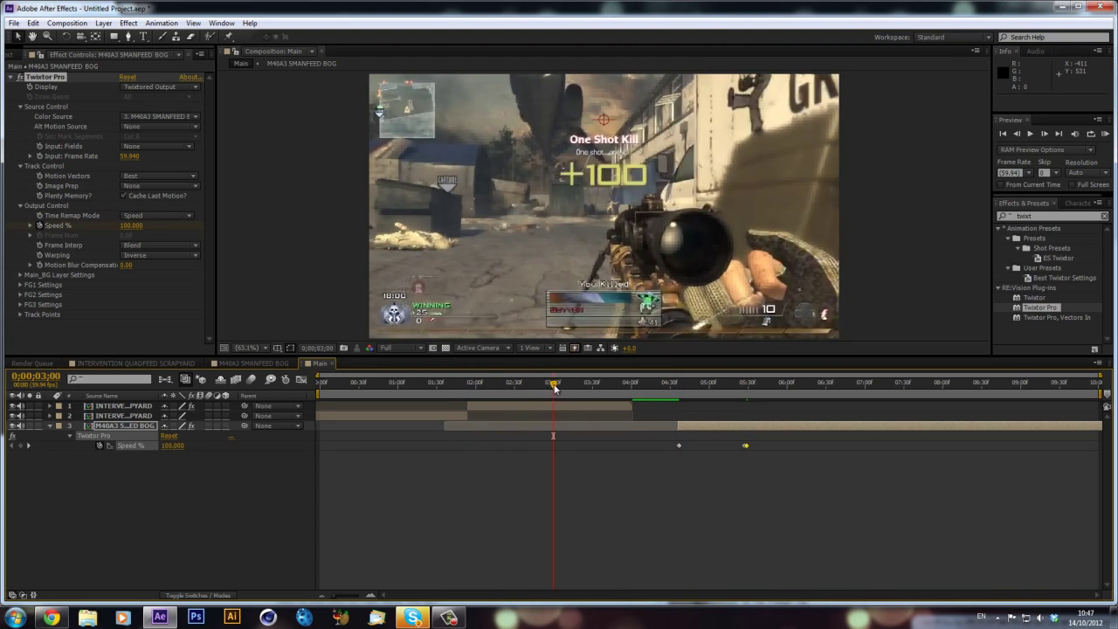
{"action": "mouse_move", "coordinate": [1106, 398]}
{"action": "left_mouse_down"}
{"action": "mouse_move", "coordinate": [534, 393]}
{"action": "mouse_move", "coordinate": [556, 399]}
{"action": "left_mouse_up"}
{"action": "key", "text": "shift+Page_Down"}
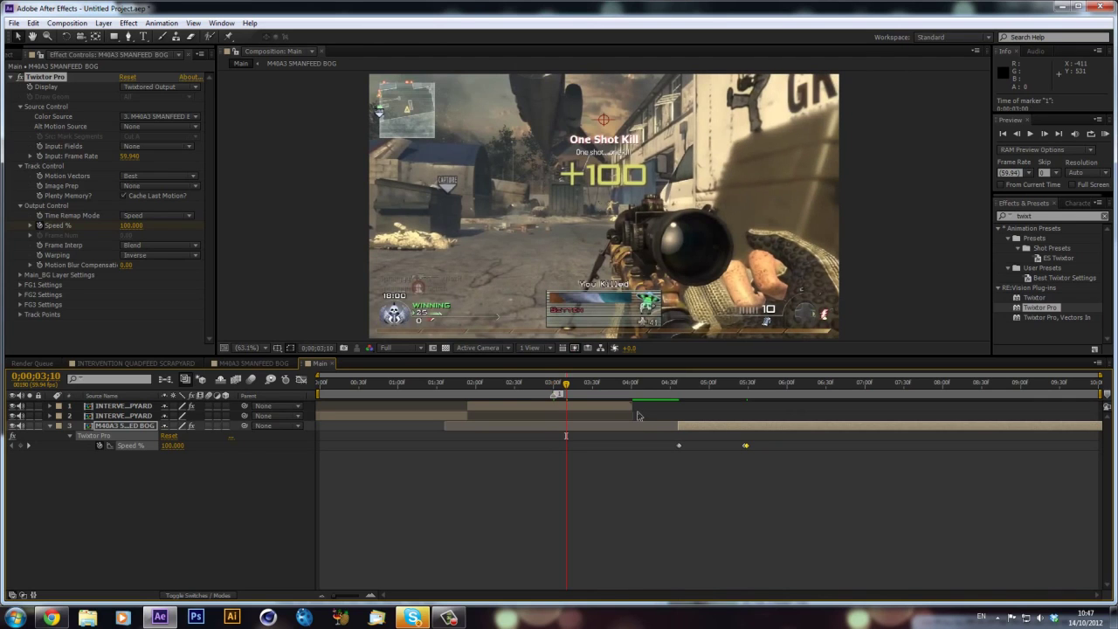
{"action": "key", "text": "shift+Page_Down"}
{"action": "key", "text": "shift+Page_Down"}
{"action": "key", "text": "shift+Page_Down"}
{"action": "key", "text": "shift+Page_Down"}
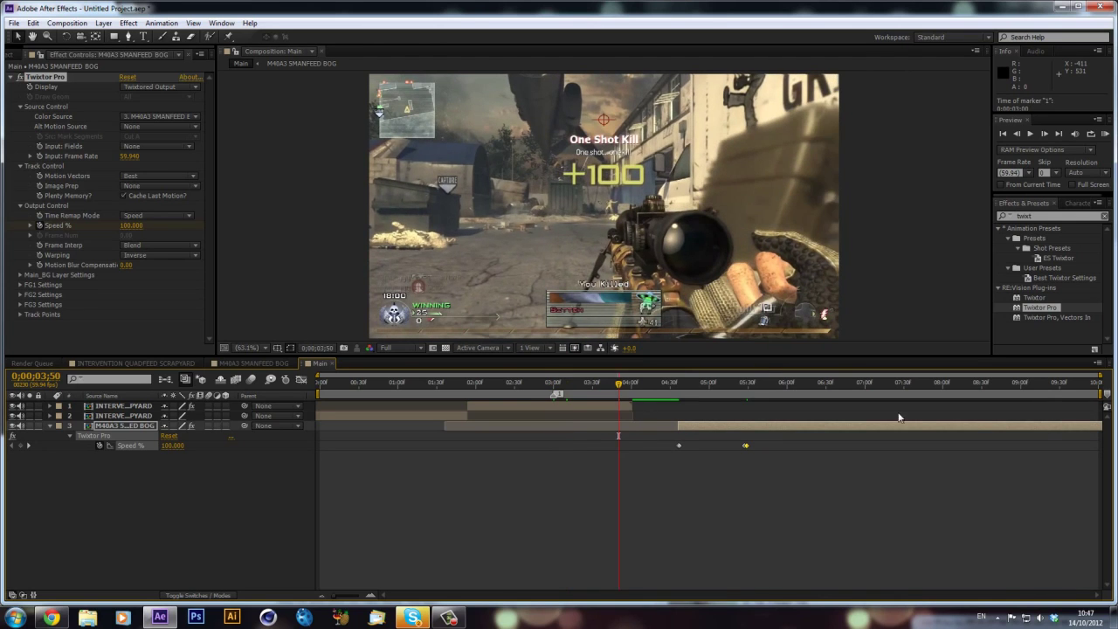
{"action": "left_click_drag", "start_coordinate": [1107, 399], "coordinate": [621, 394]}
- Trim the end of the slowed Intervention layer to 0;00;03;50 and slide the M40A3 layer earlier to start at marker 1
{"action": "left_click", "coordinate": [616, 405]}
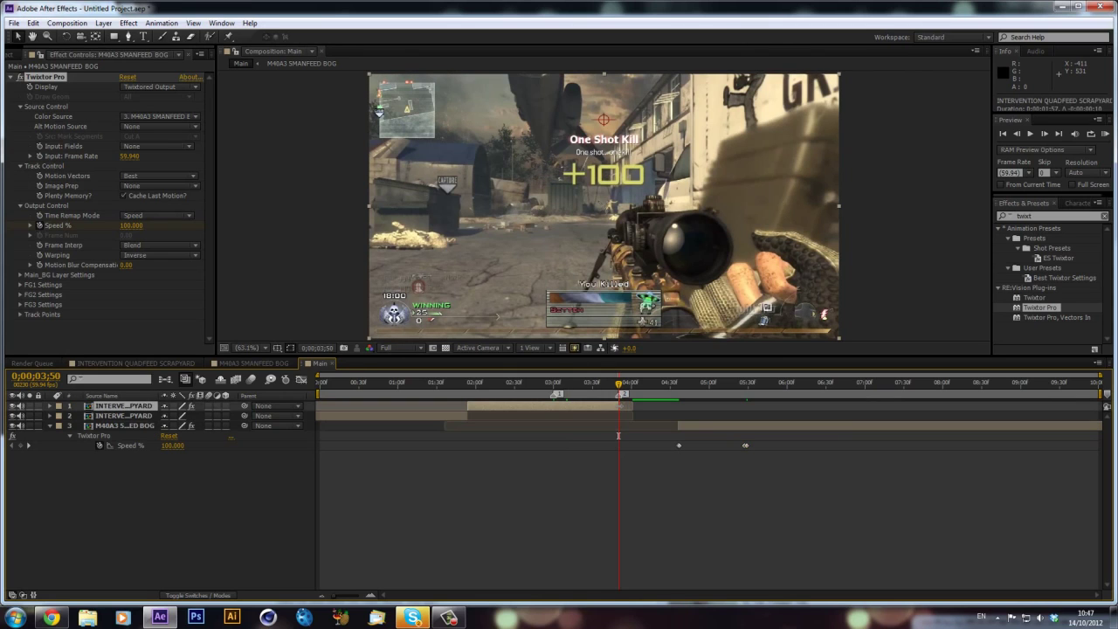
{"action": "left_click", "coordinate": [699, 429]}
{"action": "left_click_drag", "start_coordinate": [699, 429], "coordinate": [588, 421]}
{"action": "left_click", "coordinate": [556, 384]}
{"action": "left_click_drag", "start_coordinate": [556, 385], "coordinate": [552, 384]}
- Move the M40A3 layer to the top of the layer stack and split it at 0;00;03;51
{"action": "left_click_drag", "start_coordinate": [127, 424], "coordinate": [148, 406]}
{"action": "left_click_drag", "start_coordinate": [451, 386], "coordinate": [497, 393]}
{"action": "left_click_drag", "start_coordinate": [530, 397], "coordinate": [619, 387]}
{"action": "left_click", "coordinate": [618, 384]}
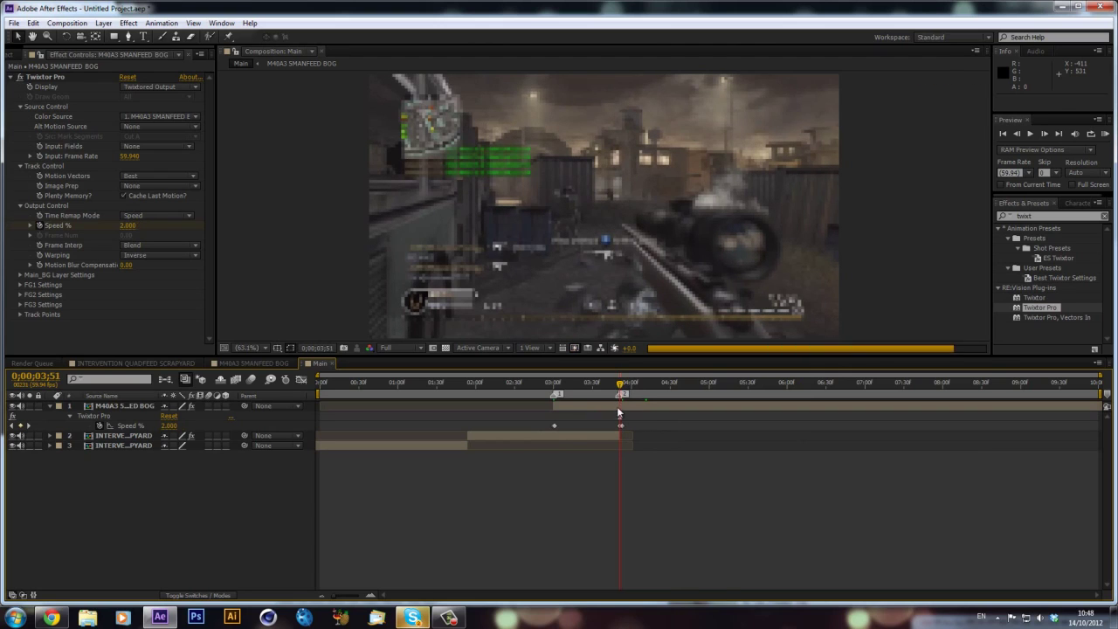
{"action": "left_click", "coordinate": [619, 407]}
{"action": "left_click", "coordinate": [33, 22]}
{"action": "mouse_move", "coordinate": [67, 23]}
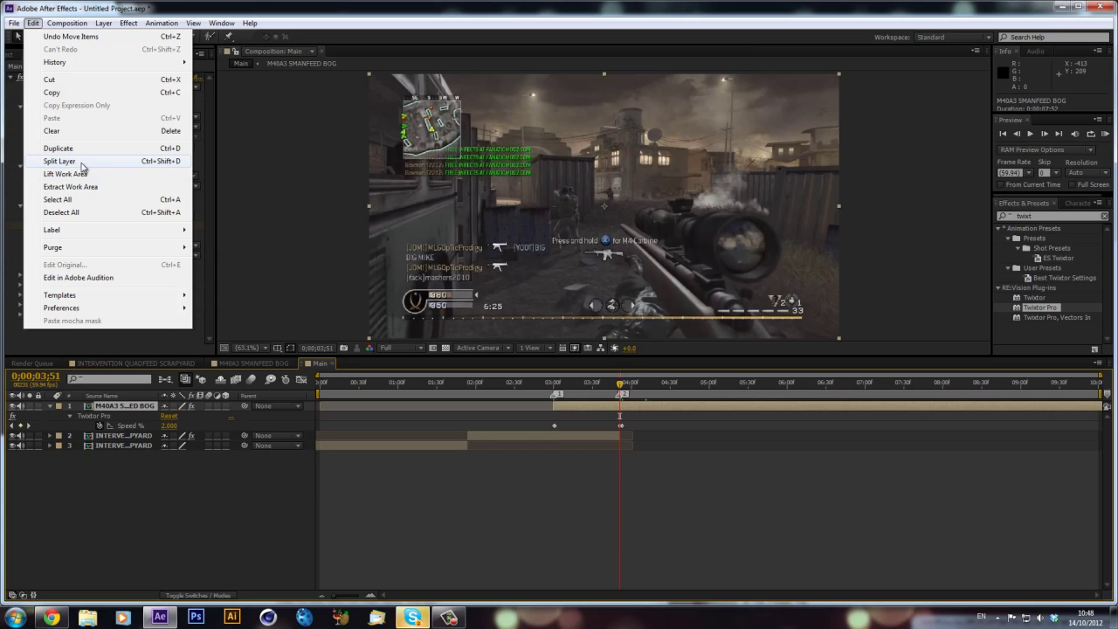
{"action": "left_click", "coordinate": [82, 166]}
- Move the playhead to 0;00;03;01 and duplicate the short M40A3 segment between the two markers
{"action": "left_click", "coordinate": [643, 384]}
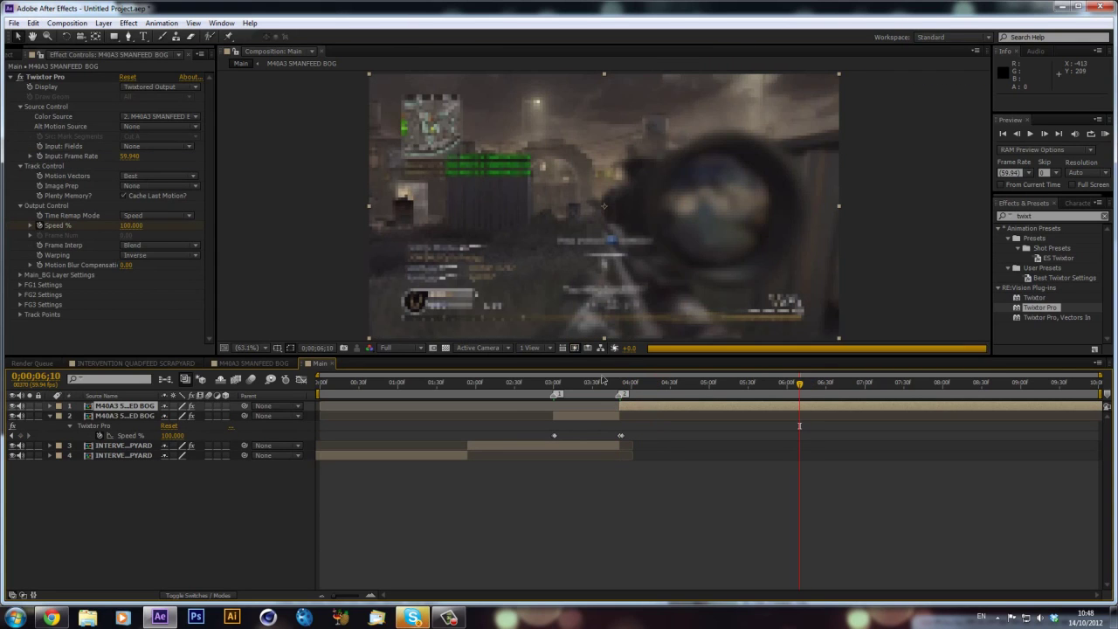
{"action": "left_click", "coordinate": [587, 384]}
{"action": "mouse_move", "coordinate": [592, 387]}
{"action": "left_mouse_down"}
{"action": "mouse_move", "coordinate": [554, 388]}
{"action": "mouse_move", "coordinate": [587, 388]}
{"action": "left_mouse_up"}
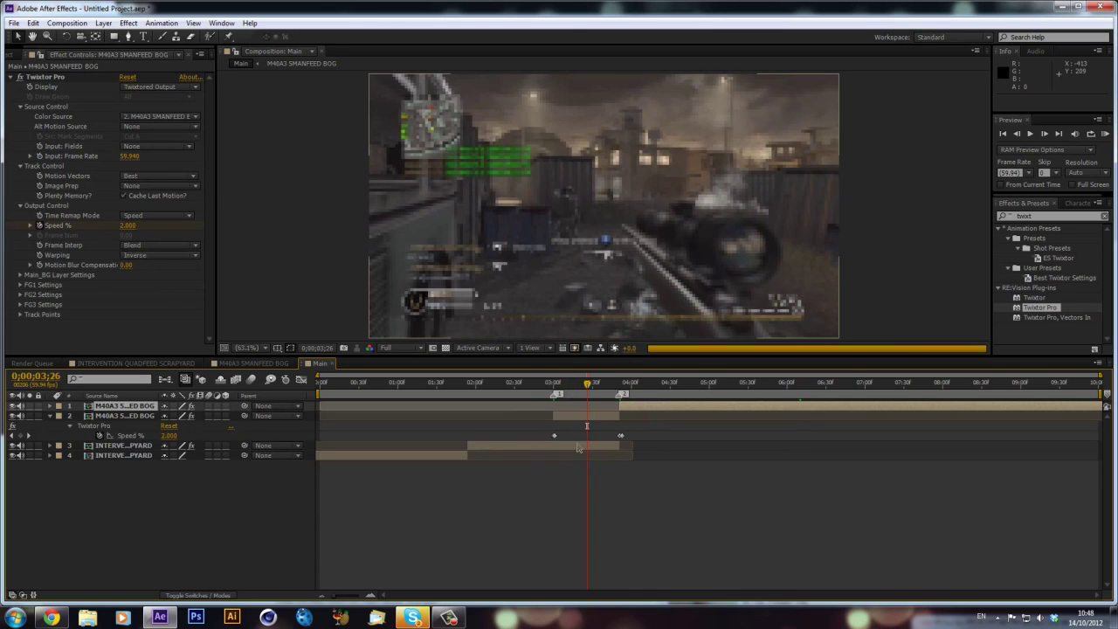
{"action": "left_click", "coordinate": [578, 447]}
{"action": "left_click", "coordinate": [554, 387]}
{"action": "left_click_drag", "start_coordinate": [554, 385], "coordinate": [556, 387]}
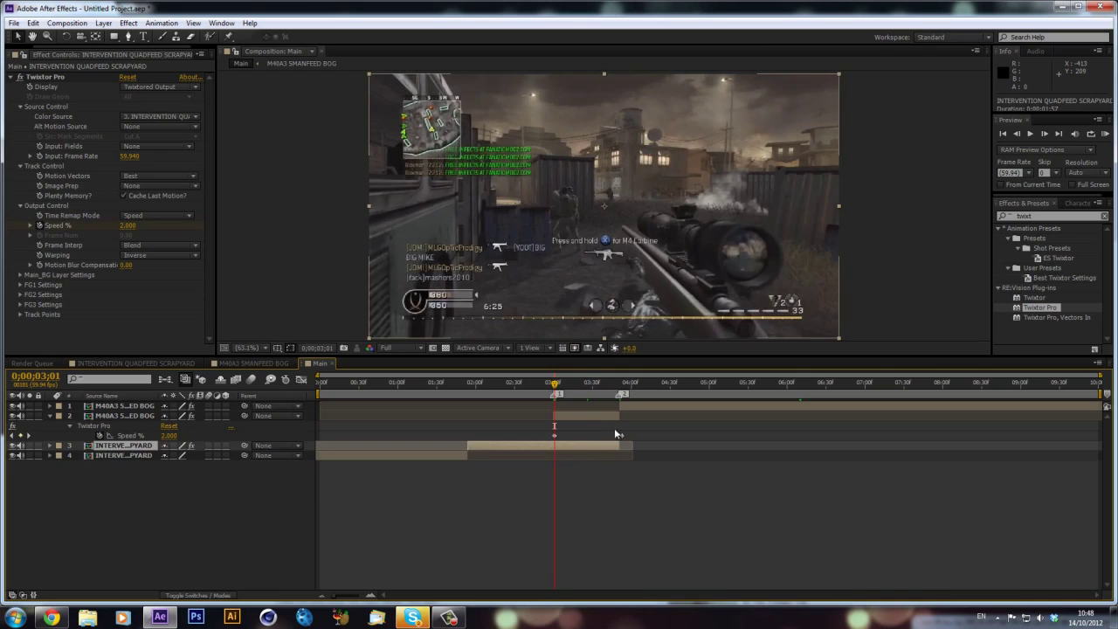
{"action": "left_click", "coordinate": [589, 416]}
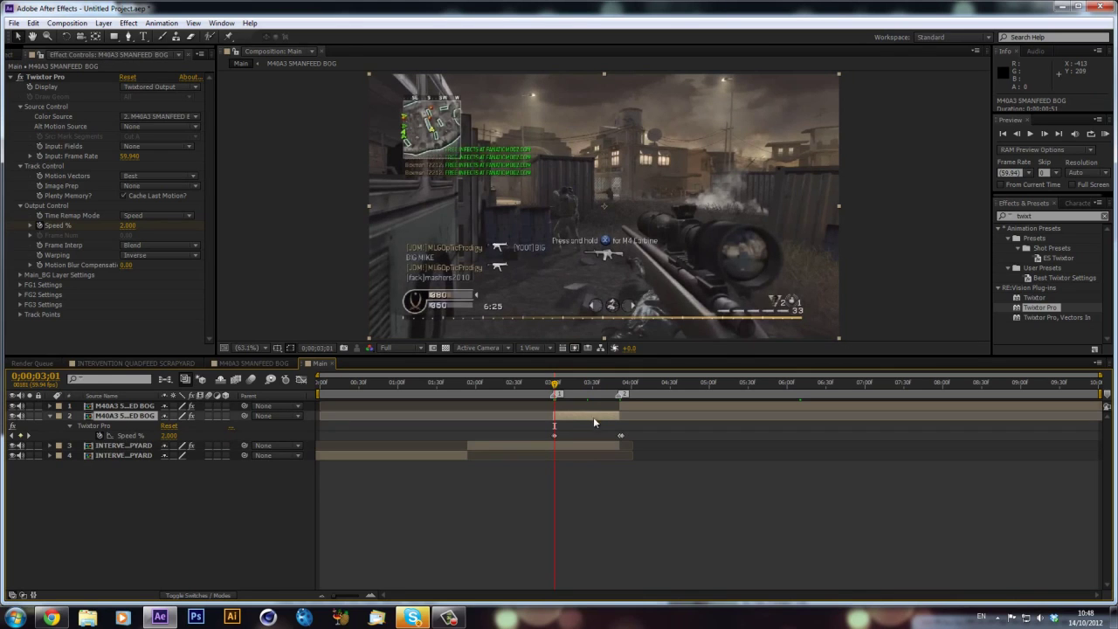
{"action": "key", "text": "ctrl+d"}
- Split the slowed Intervention layer at 0;00;03;01 and duplicate its second part
{"action": "left_click", "coordinate": [577, 458]}
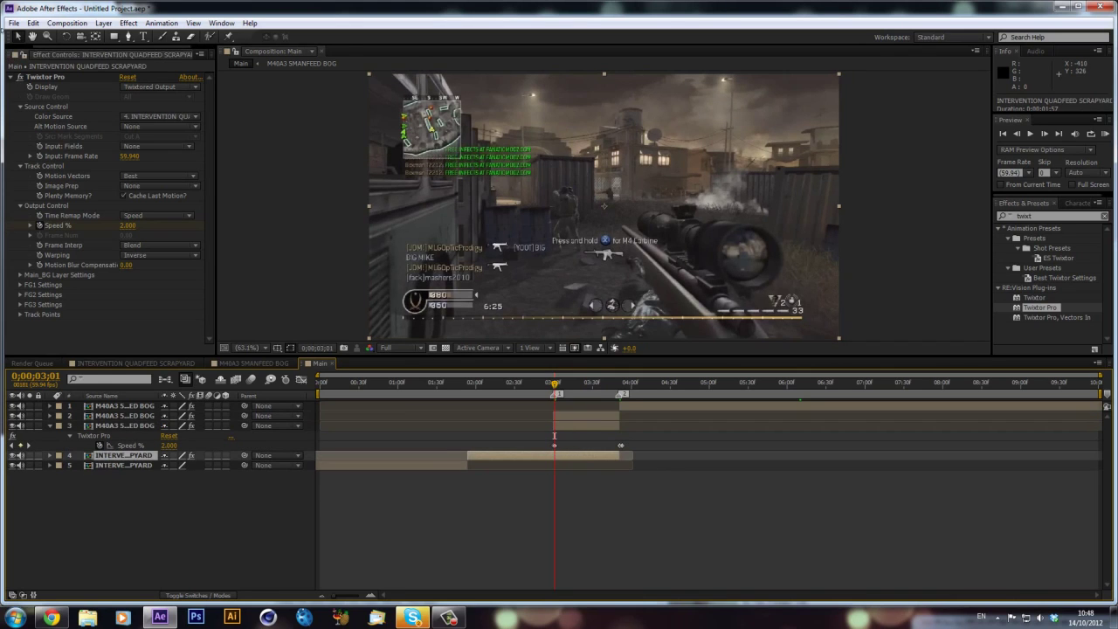
{"action": "left_click", "coordinate": [33, 23]}
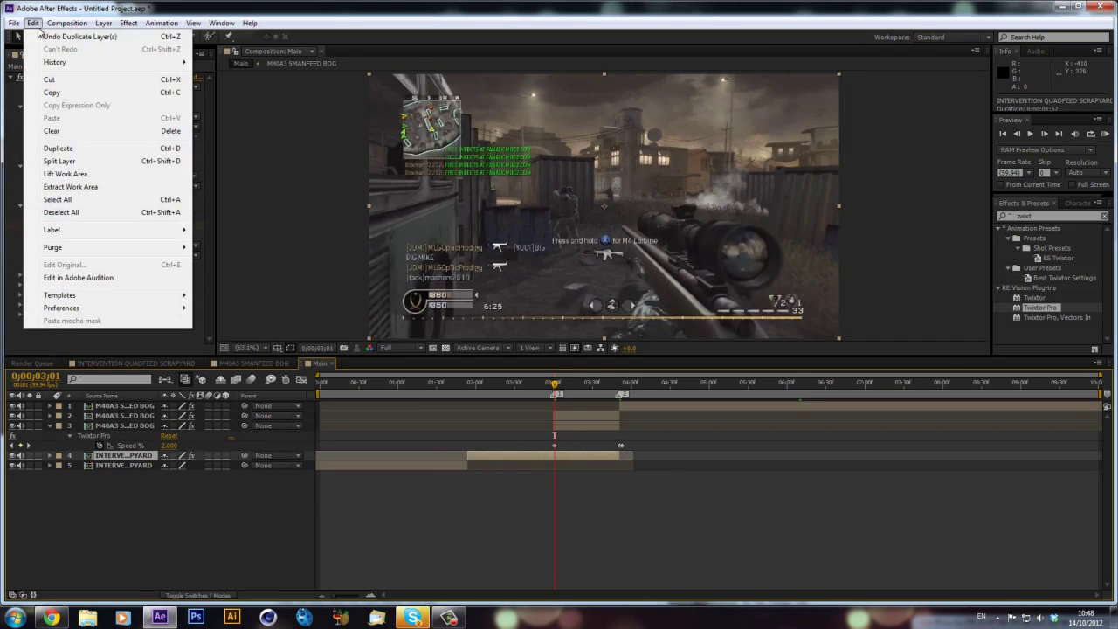
{"action": "left_click", "coordinate": [60, 161]}
{"action": "key", "text": "ctrl+d"}
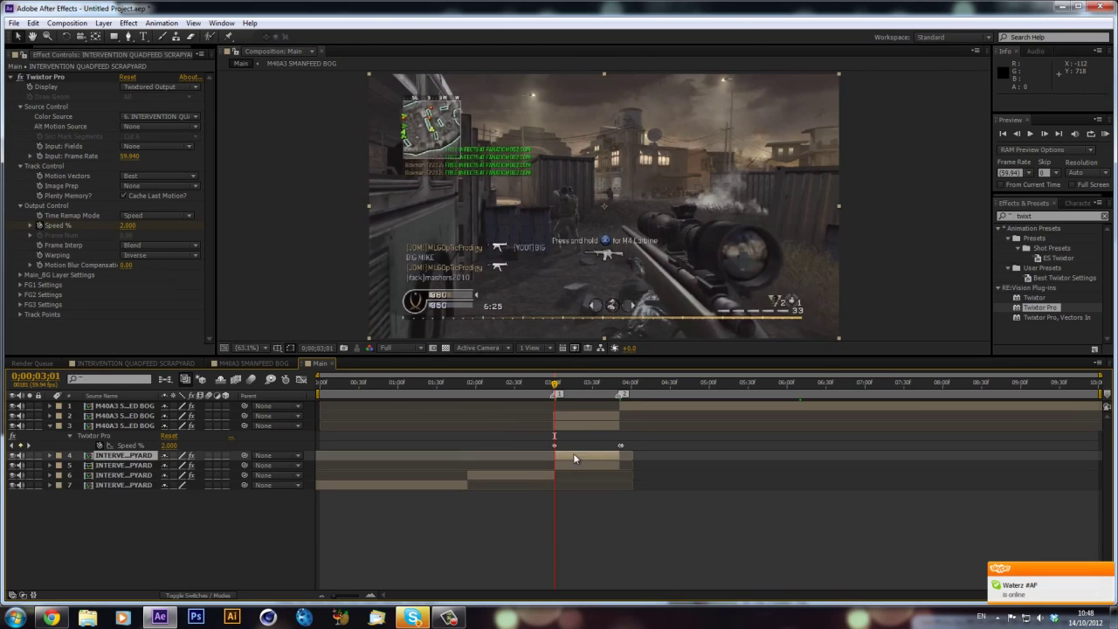
- Move one short Intervention segment to the top of the stack and the long M40A3 layer below both short M40A3 segments
{"action": "left_click_drag", "start_coordinate": [147, 455], "coordinate": [126, 469]}
{"action": "left_click", "coordinate": [587, 422]}
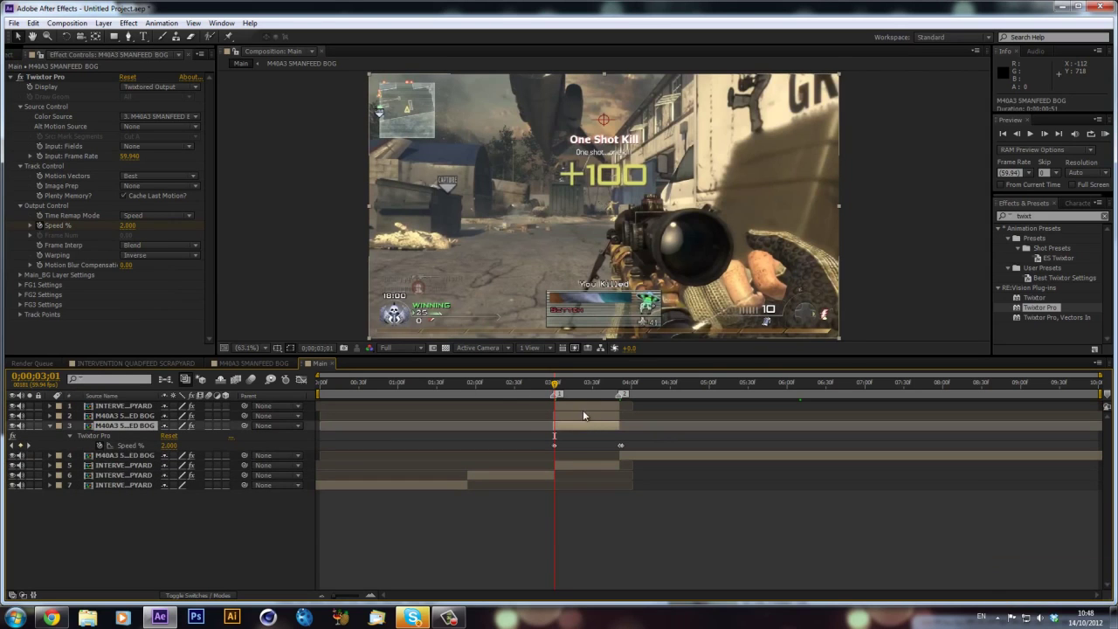
{"action": "left_click_drag", "start_coordinate": [553, 384], "coordinate": [604, 395]}
{"action": "left_click", "coordinate": [525, 477]}
{"action": "left_click", "coordinate": [553, 385]}
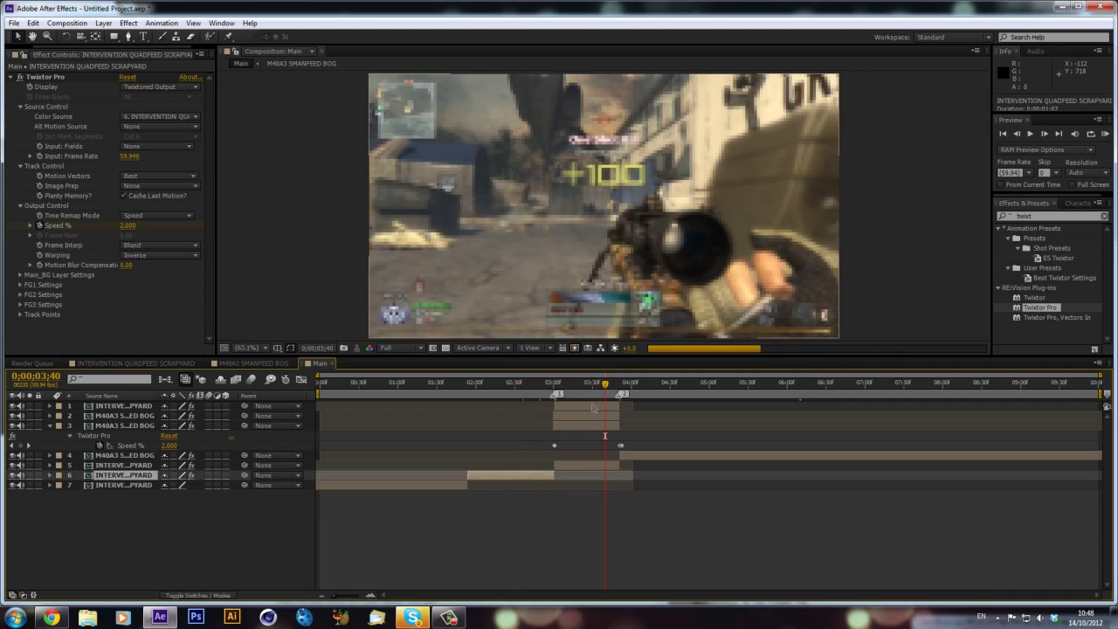
- Move the lower short M40A3 segment beneath the long M40A3 layer and collapse its effect properties
{"action": "left_click", "coordinate": [592, 404]}
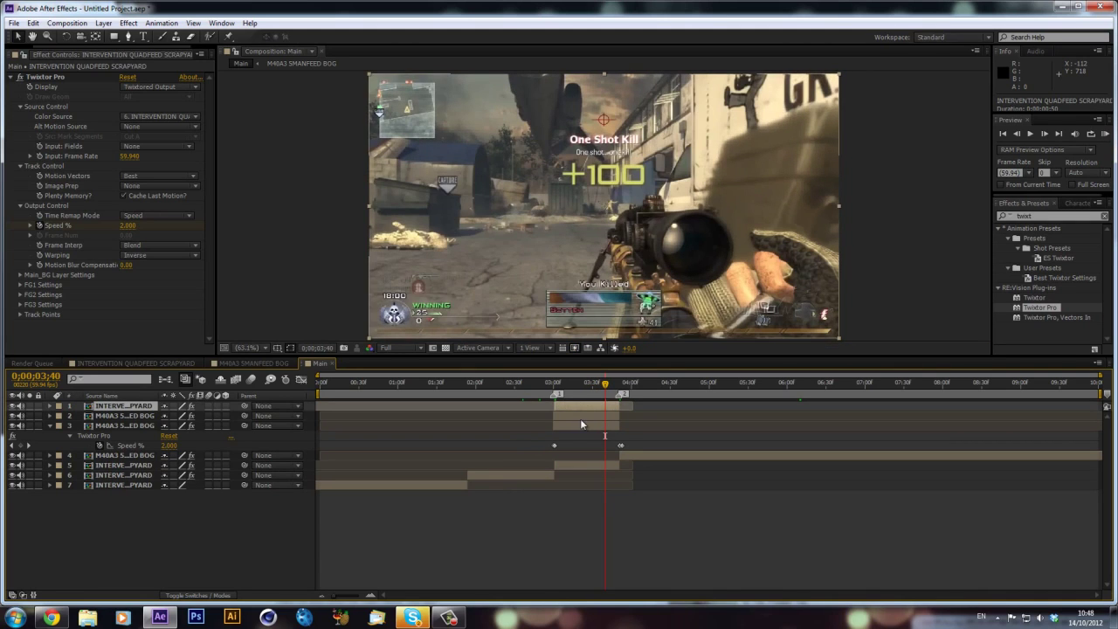
{"action": "left_click", "coordinate": [579, 418]}
{"action": "left_click", "coordinate": [579, 427]}
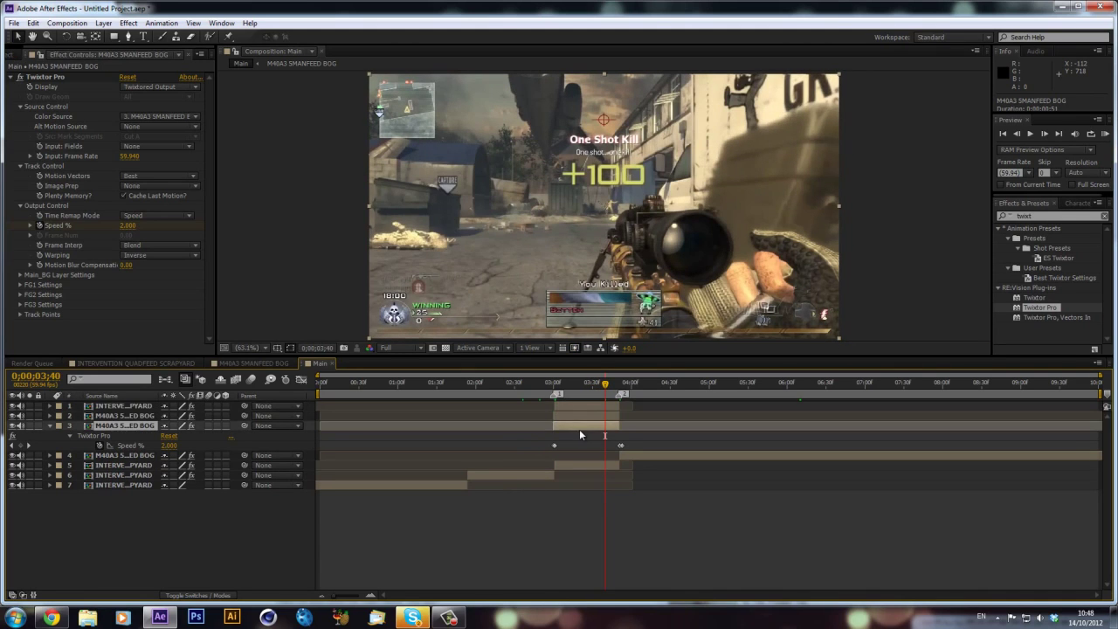
{"action": "left_click_drag", "start_coordinate": [131, 428], "coordinate": [134, 461]}
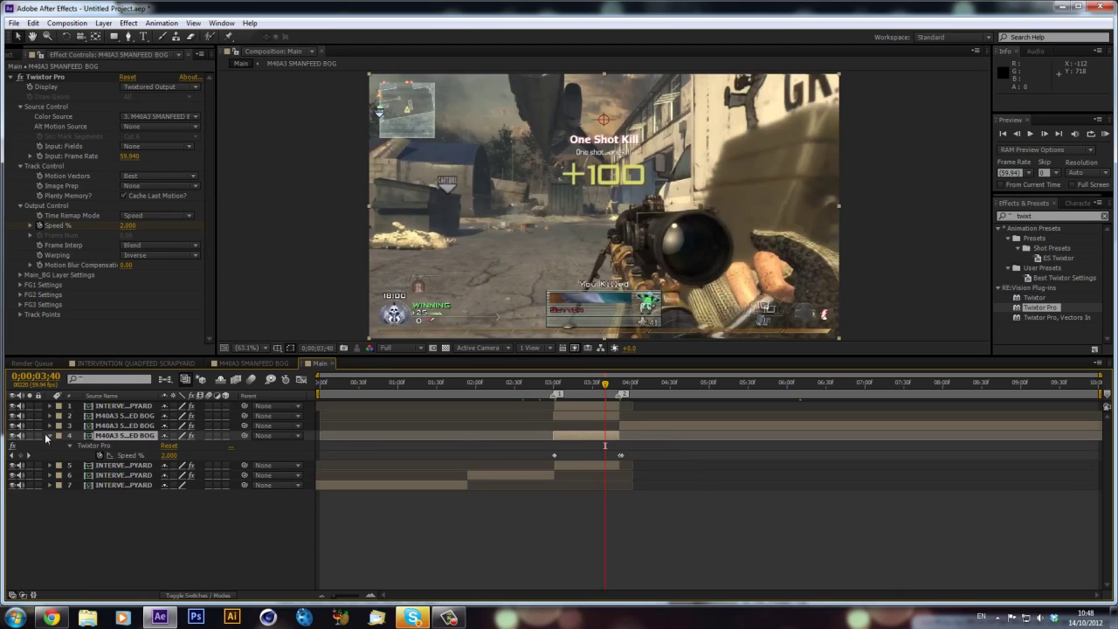
{"action": "left_click", "coordinate": [47, 434]}
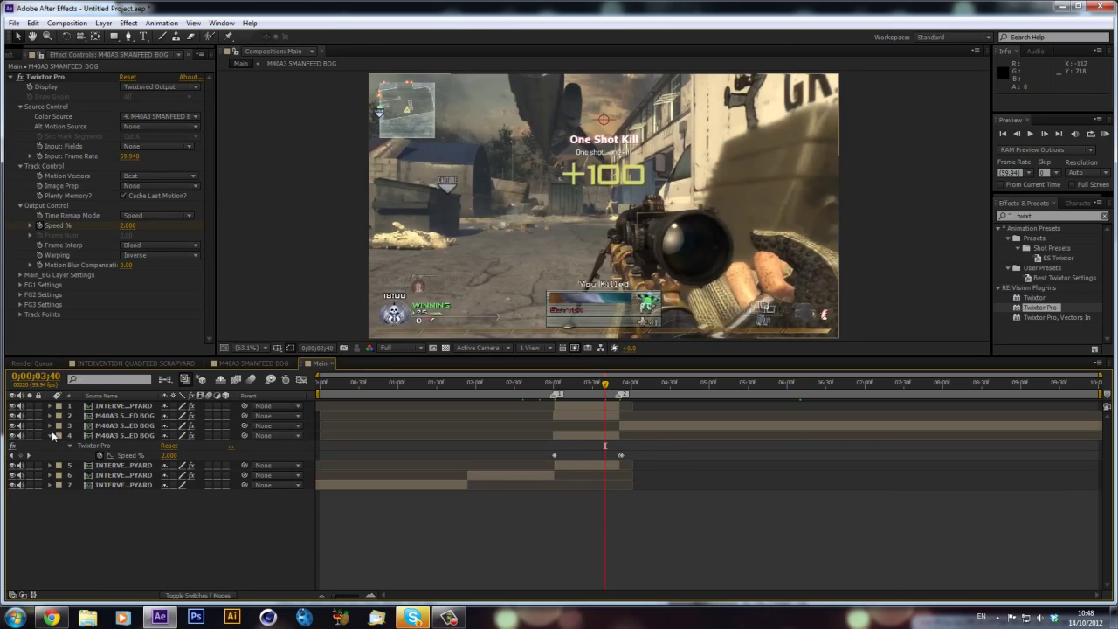
{"action": "left_click", "coordinate": [51, 436]}
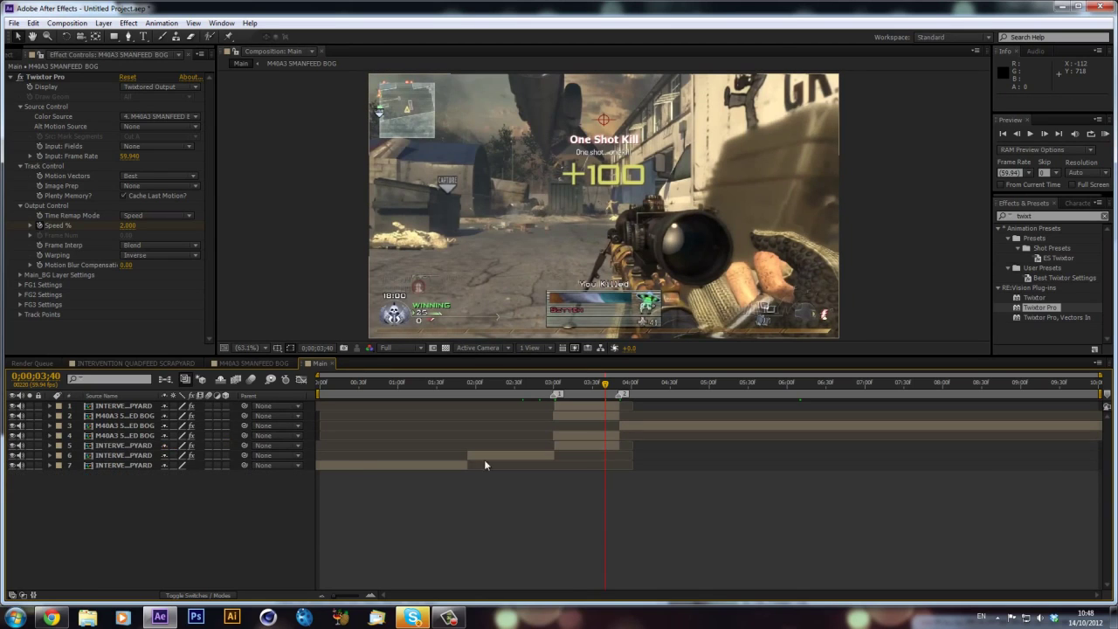
{"action": "left_click", "coordinate": [627, 425]}
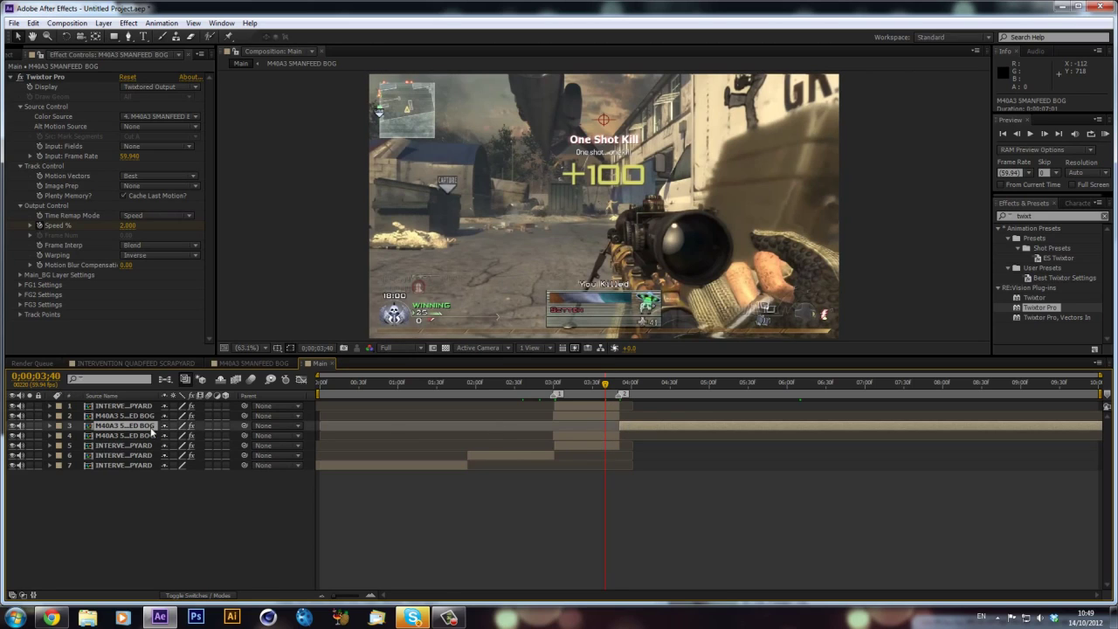
{"action": "left_click", "coordinate": [589, 437]}
{"action": "left_click", "coordinate": [590, 443]}
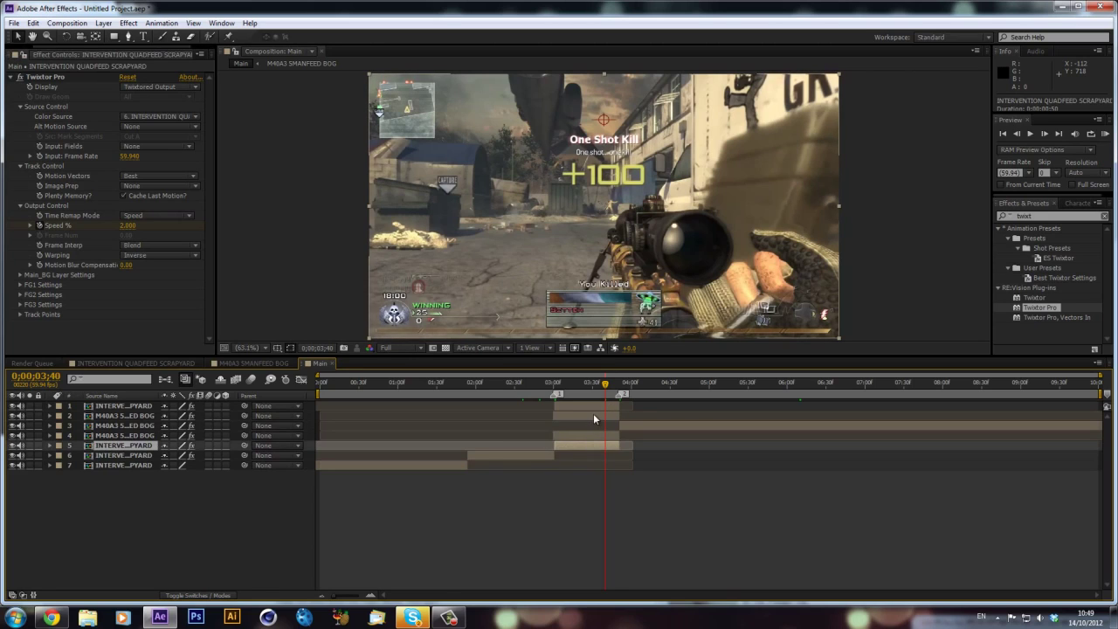
{"action": "left_click", "coordinate": [593, 414]}
- Add an adjustment layer named Offset at the top of the stack and look up the Offset effect
{"action": "left_click", "coordinate": [595, 407]}
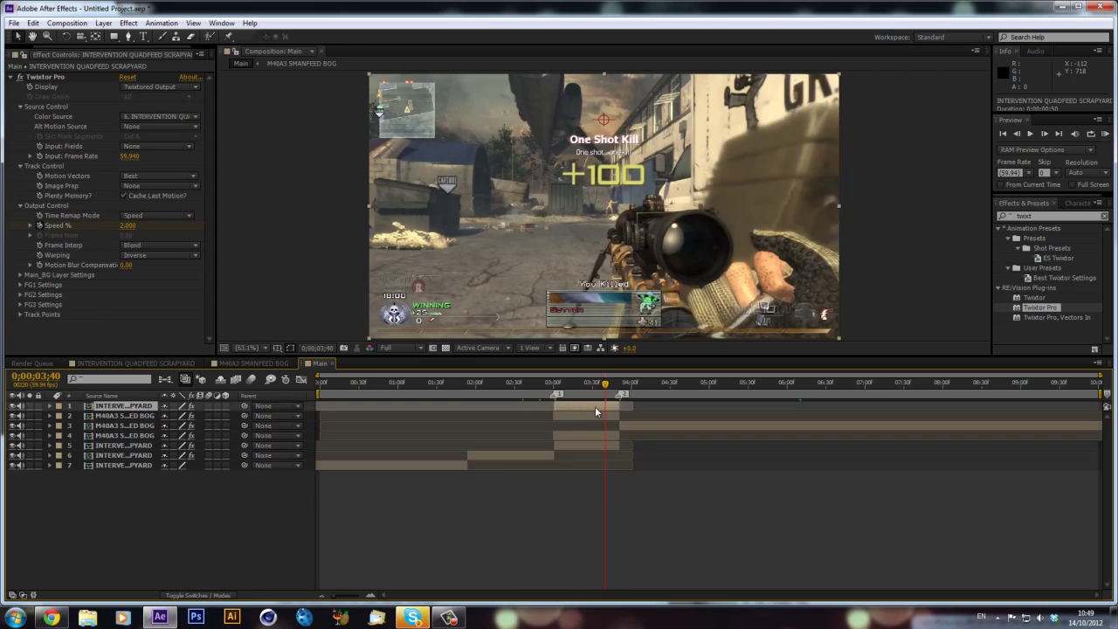
{"action": "left_click", "coordinate": [108, 26]}
{"action": "mouse_move", "coordinate": [258, 36]}
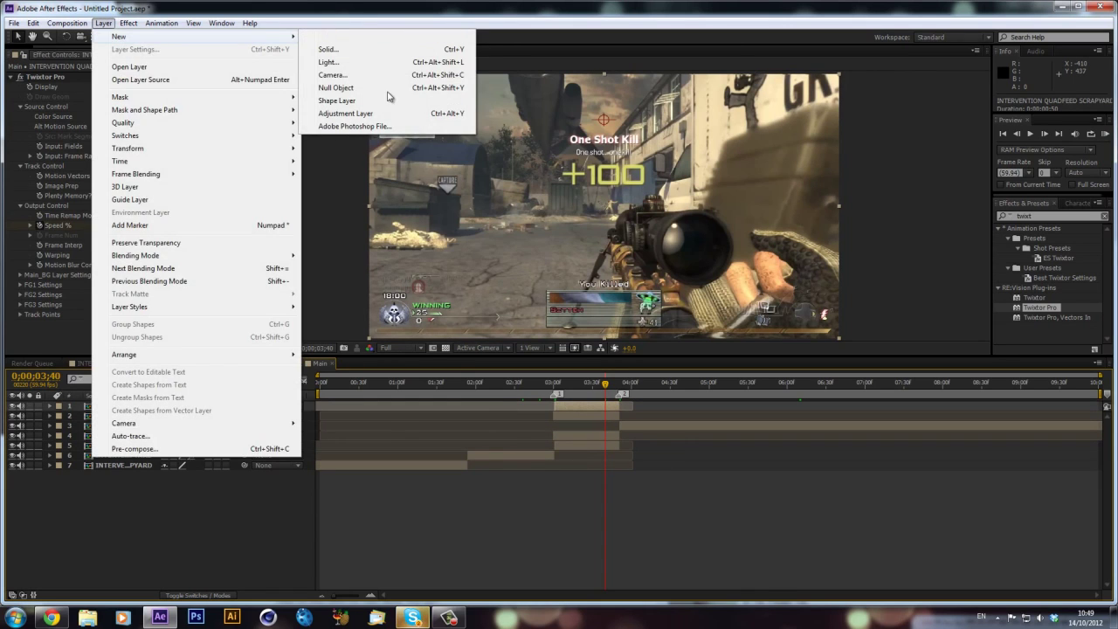
{"action": "left_click", "coordinate": [384, 115]}
{"action": "key", "text": "Return"}
{"action": "type", "text": "Offset"}
{"action": "key", "text": "Return"}
{"action": "left_click", "coordinate": [1048, 214]}
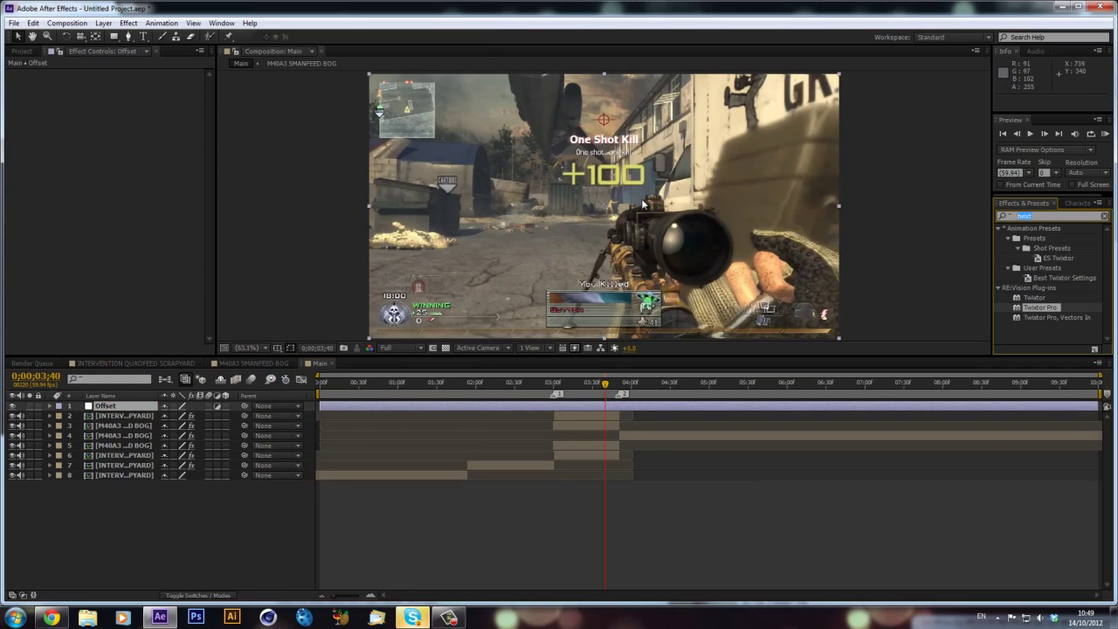
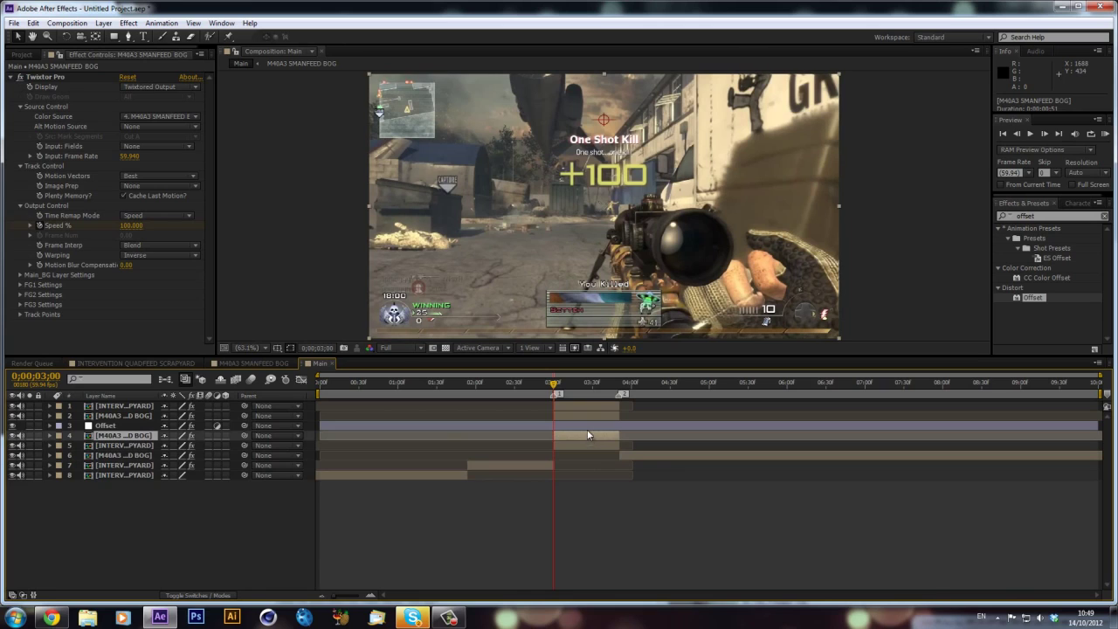
{"action": "left_click", "coordinate": [588, 426]}
{"action": "left_click", "coordinate": [584, 434]}
{"action": "left_click", "coordinate": [582, 445]}
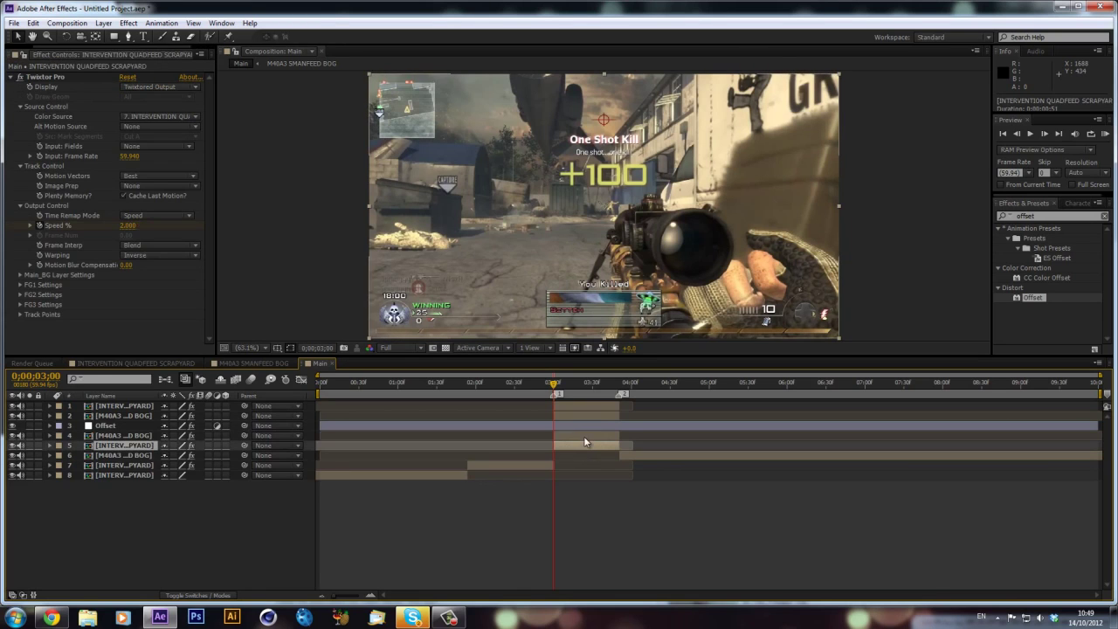
{"action": "left_click", "coordinate": [583, 435]}
- Keyframe the Offset layer's Shift Center To at 640, 360 on 0;00;03;00 and 640, 1800 on 0;00;03;50
{"action": "left_click", "coordinate": [591, 426]}
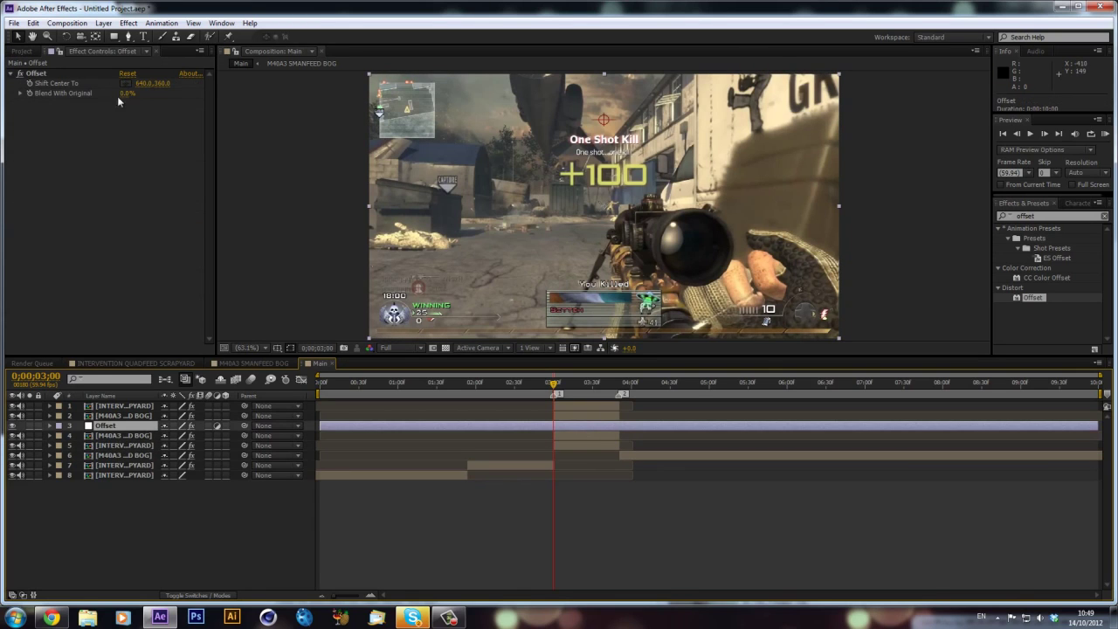
{"action": "left_click", "coordinate": [31, 80]}
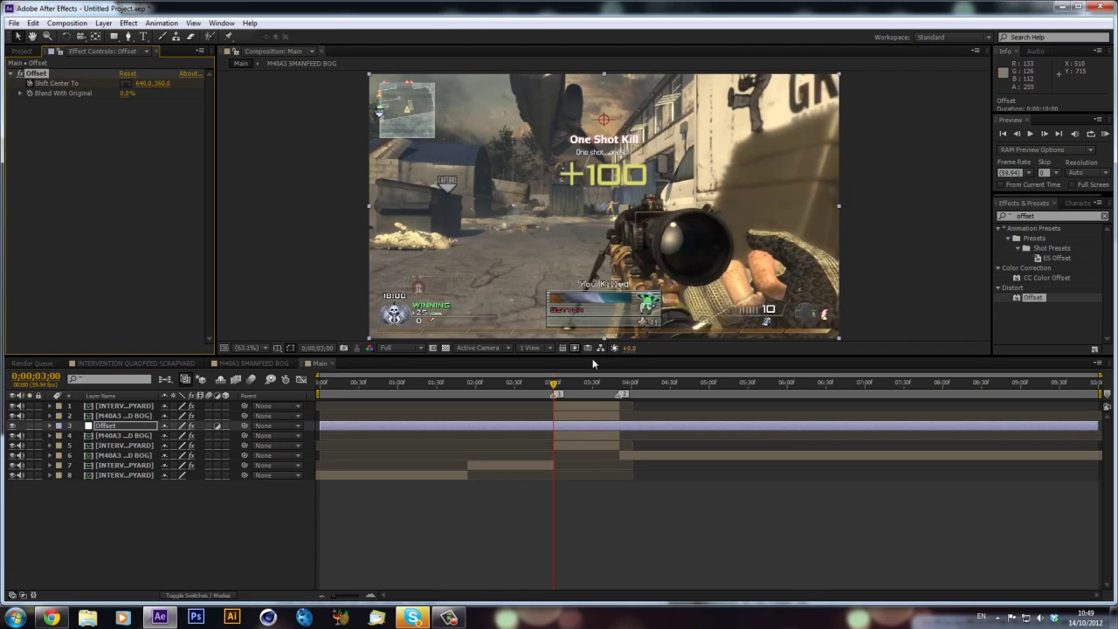
{"action": "left_click_drag", "start_coordinate": [618, 385], "coordinate": [619, 389]}
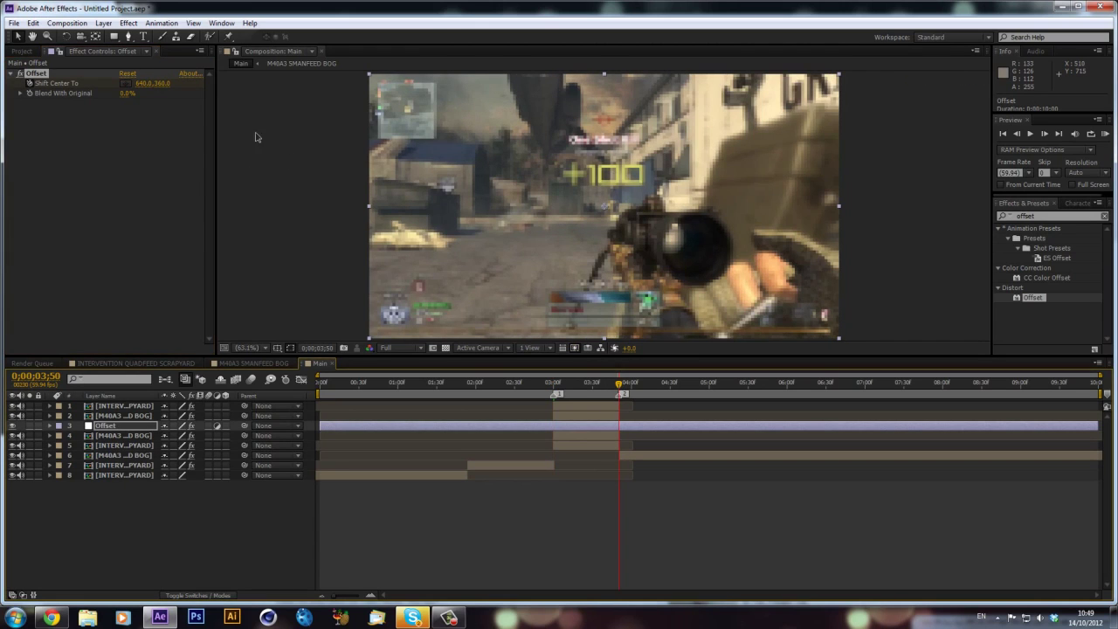
{"action": "left_click", "coordinate": [162, 84]}
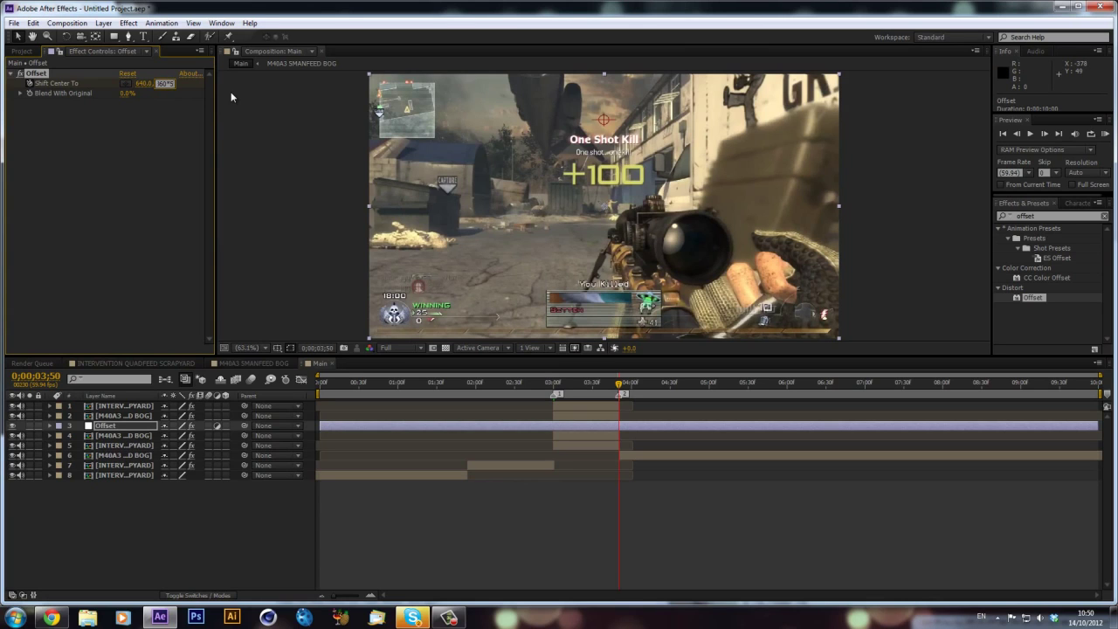
{"action": "type", "text": "1800"}
{"action": "key", "text": "Return"}
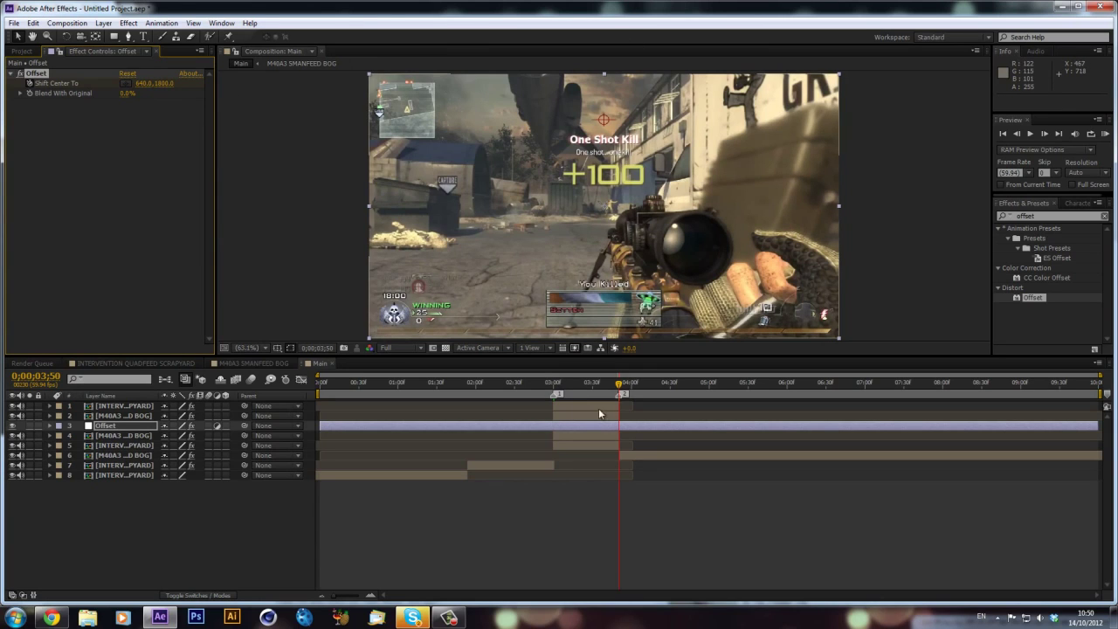
- Hide the top two layers and mute all layers' audio to preview the offset motion between the markers
{"action": "left_click_drag", "start_coordinate": [614, 397], "coordinate": [585, 394]}
{"action": "left_click_drag", "start_coordinate": [11, 406], "coordinate": [20, 476]}
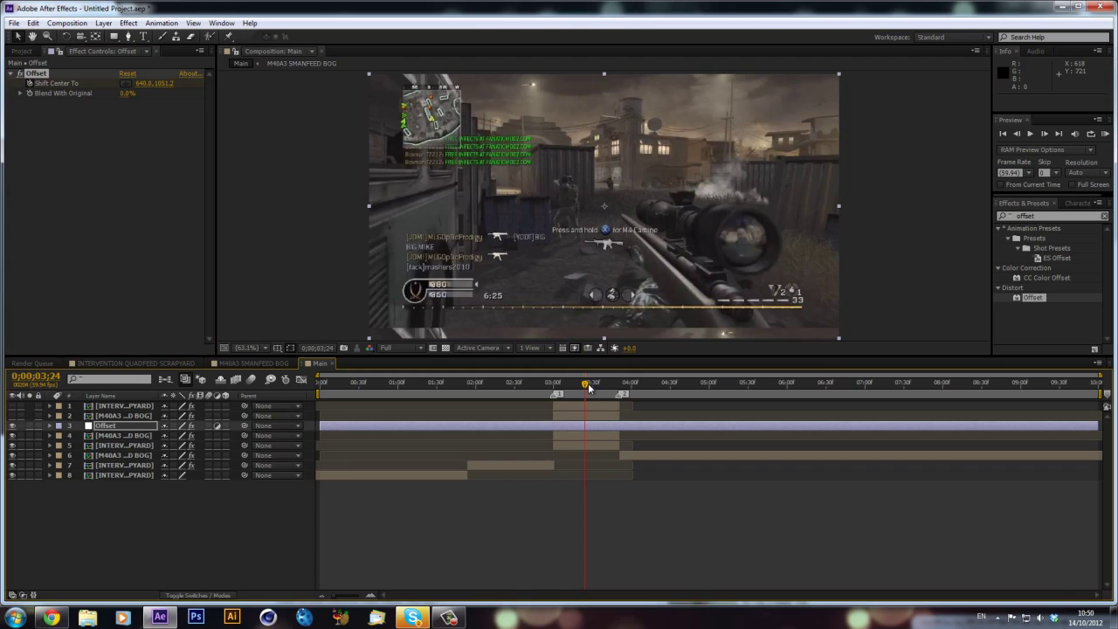
{"action": "left_click_drag", "start_coordinate": [589, 388], "coordinate": [622, 406]}
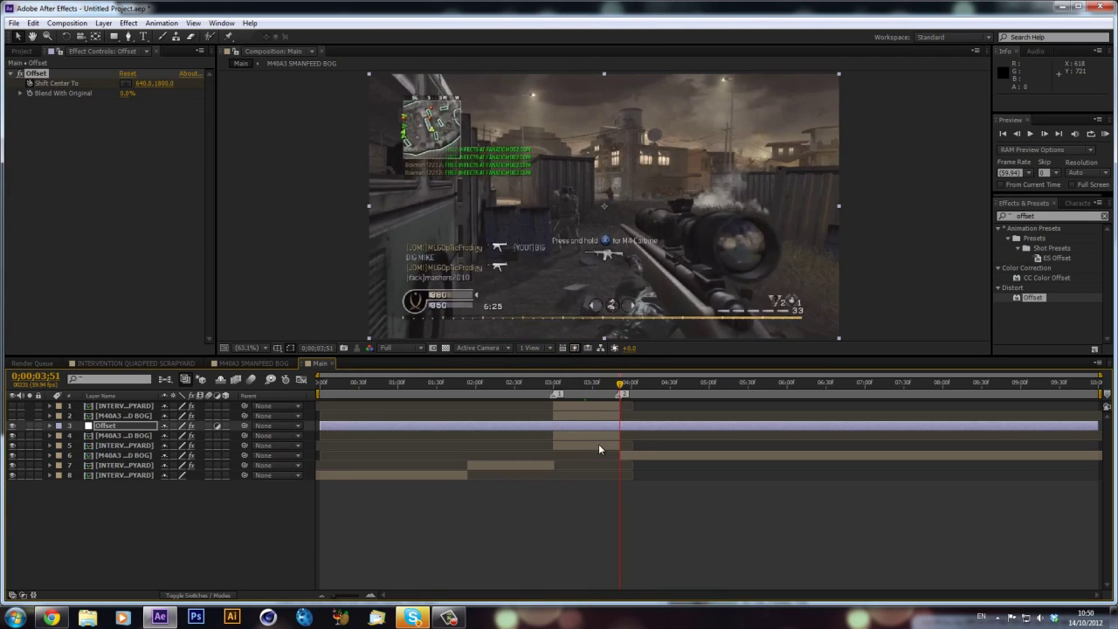
- Keyframe the opacity of the M40A3 segment directly below the Offset layer at 100% on 0;00;03;51 and 0% on 0;00;03;00
{"action": "left_click", "coordinate": [603, 433]}
{"action": "key", "text": "t"}
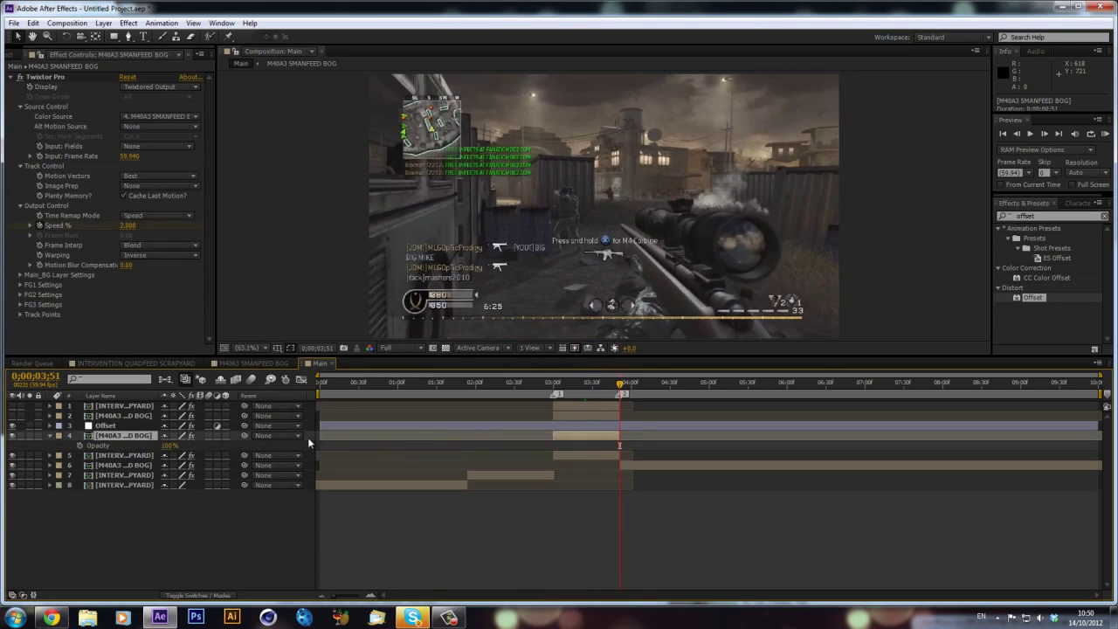
{"action": "left_click", "coordinate": [80, 445]}
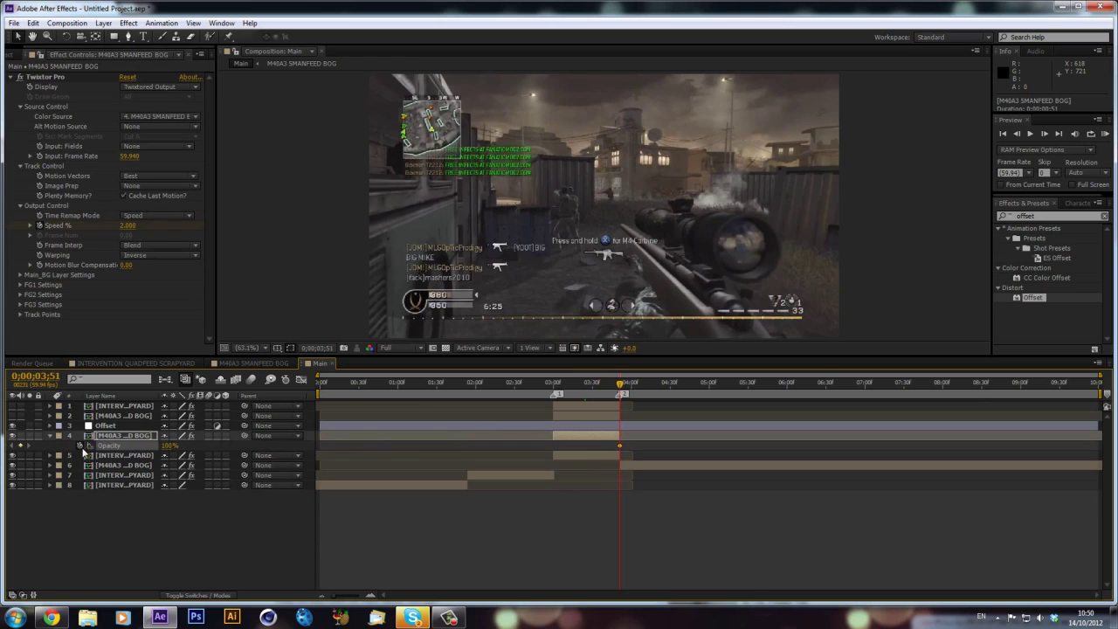
{"action": "left_click", "coordinate": [553, 384]}
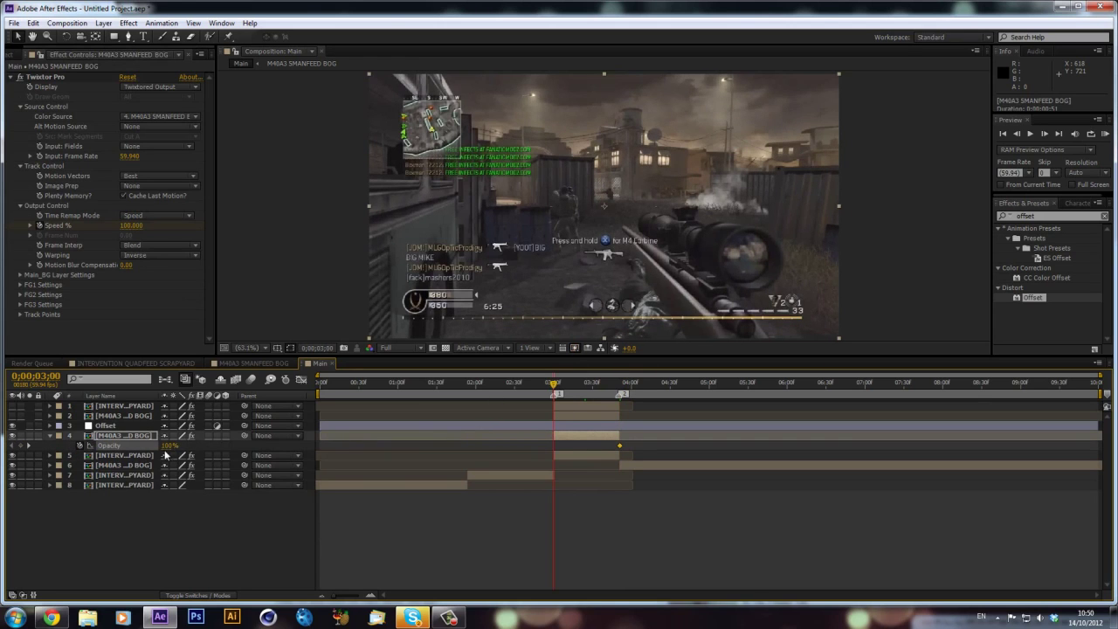
{"action": "left_click", "coordinate": [166, 446]}
{"action": "key", "text": "Return"}
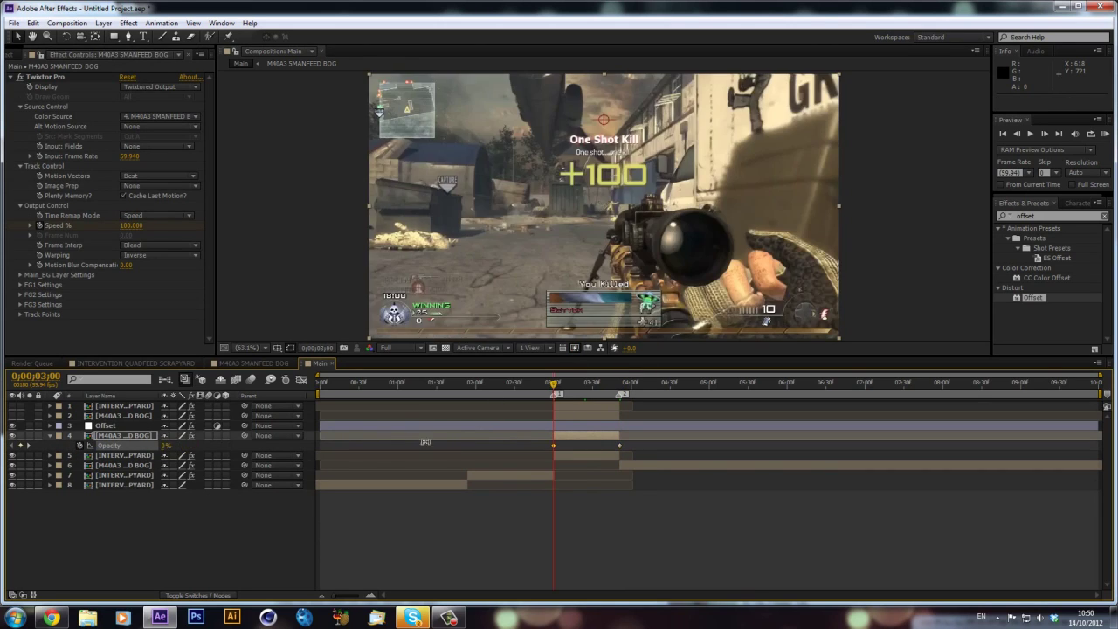
{"action": "left_click_drag", "start_coordinate": [553, 386], "coordinate": [625, 396]}
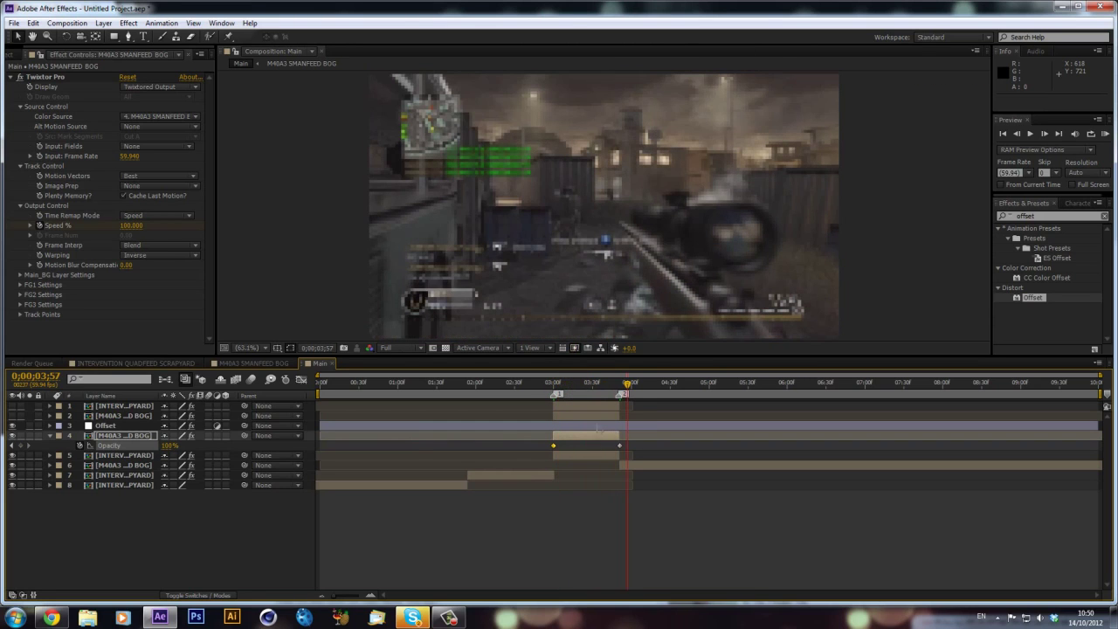
- Ease both Shift Center To keyframes of the Offset layer in the speed graph, stretching the end keyframe's influence back towards the start
{"action": "left_click", "coordinate": [602, 426]}
{"action": "key", "text": "u"}
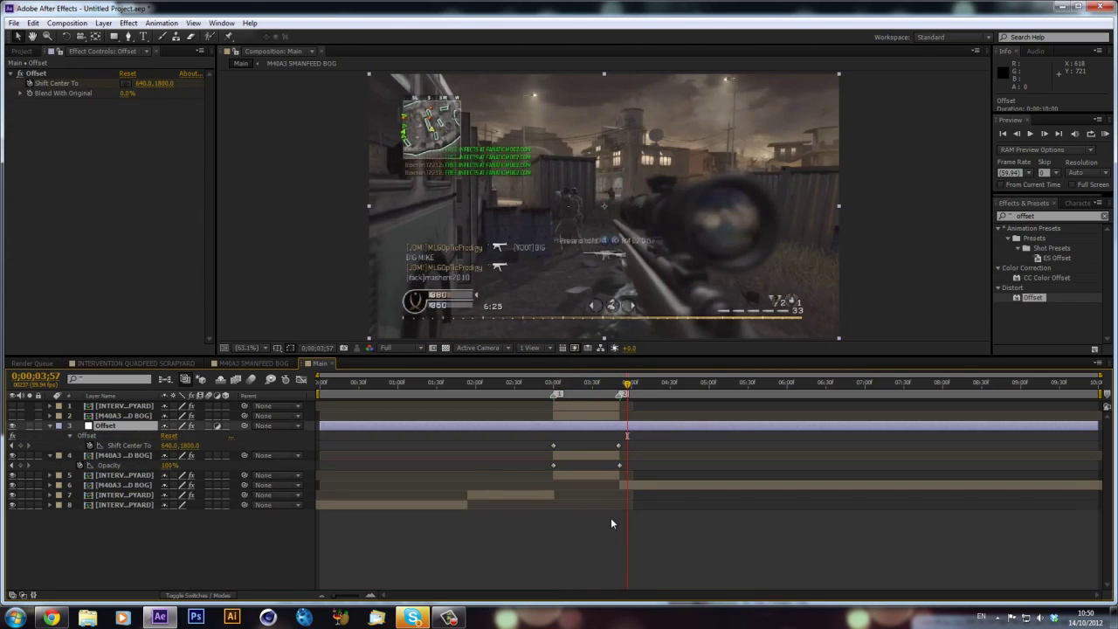
{"action": "left_click", "coordinate": [122, 445]}
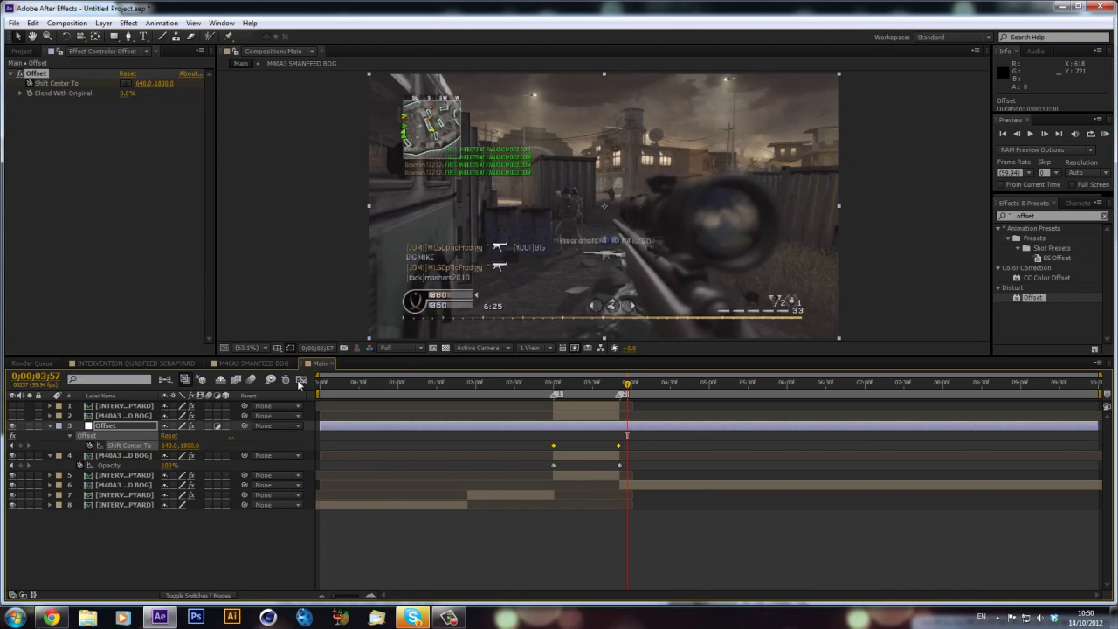
{"action": "left_click", "coordinate": [300, 380]}
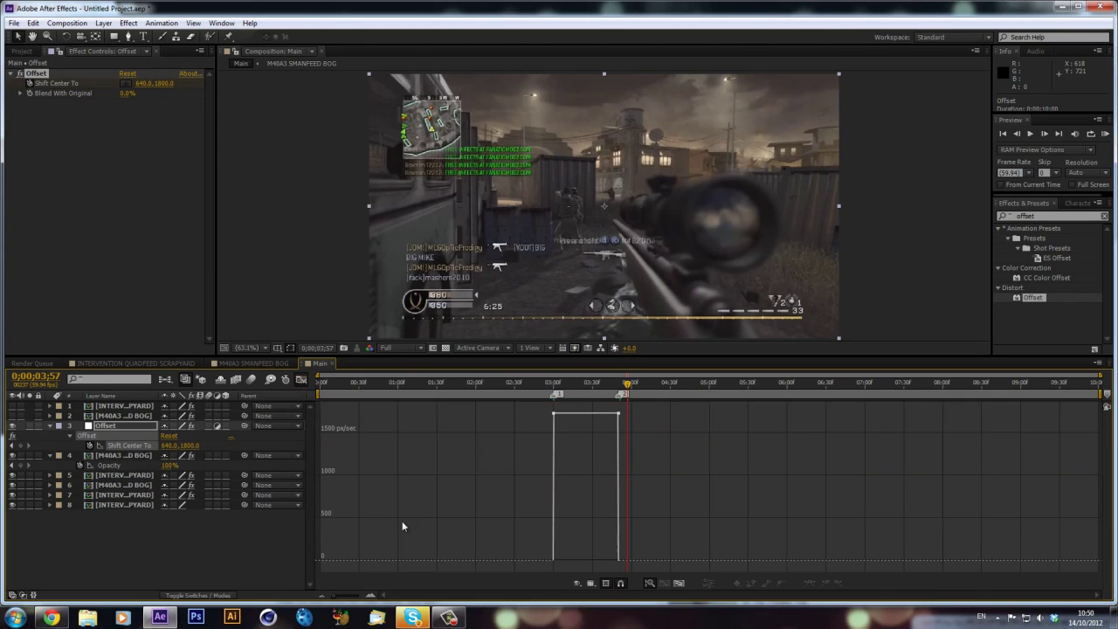
{"action": "left_click", "coordinate": [552, 411]}
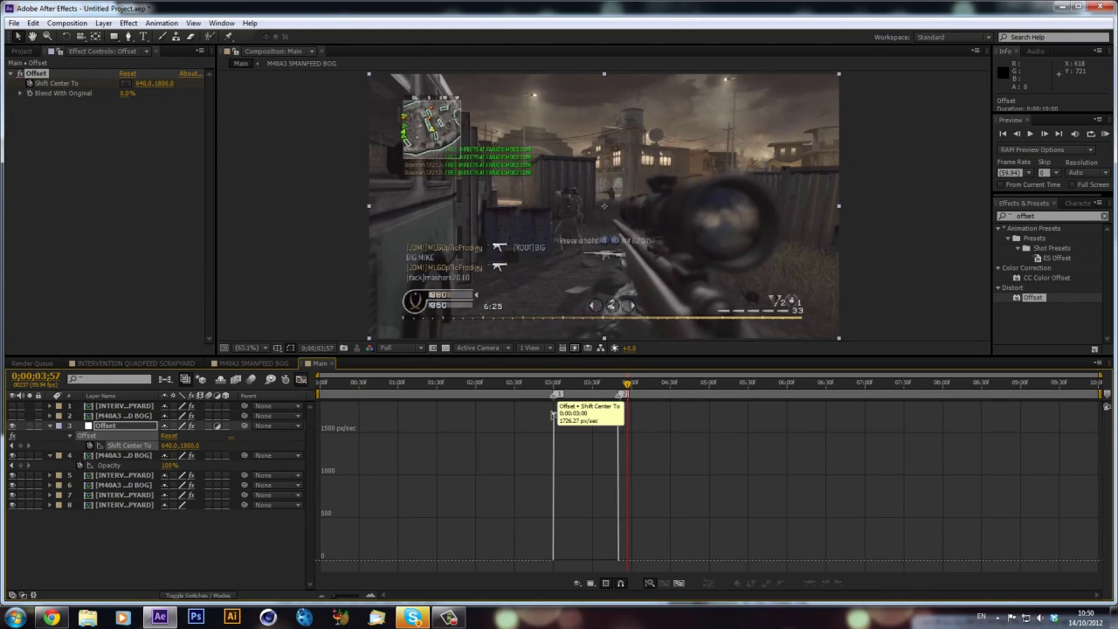
{"action": "left_click", "coordinate": [825, 583]}
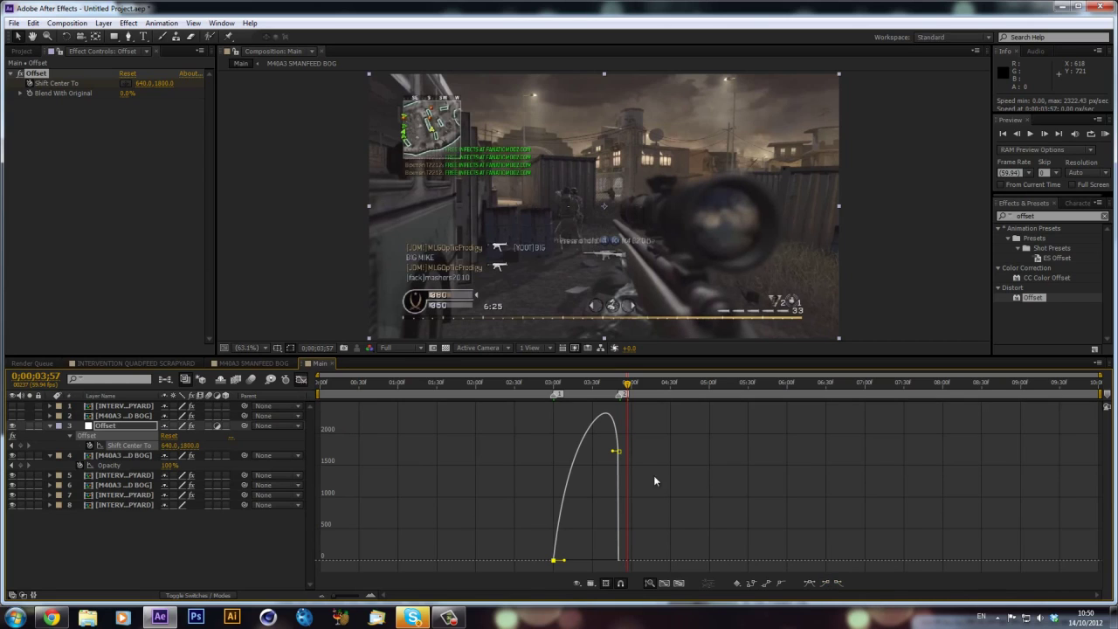
{"action": "left_click", "coordinate": [616, 451]}
{"action": "left_click", "coordinate": [824, 584]}
{"action": "left_click_drag", "start_coordinate": [609, 560], "coordinate": [572, 564]}
{"action": "left_click", "coordinate": [300, 379]}
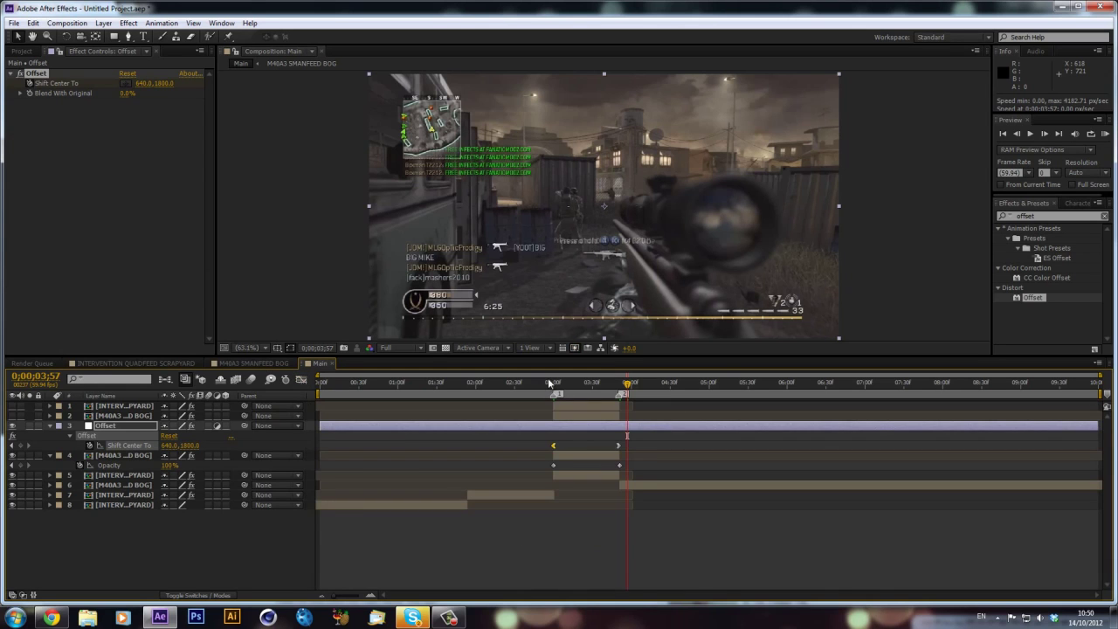
- Trim the Offset layer to run only from 0;00;03;00 to 0;00;03;50
{"action": "left_click_drag", "start_coordinate": [548, 383], "coordinate": [619, 387]}
{"action": "key", "text": "alt+bracketright"}
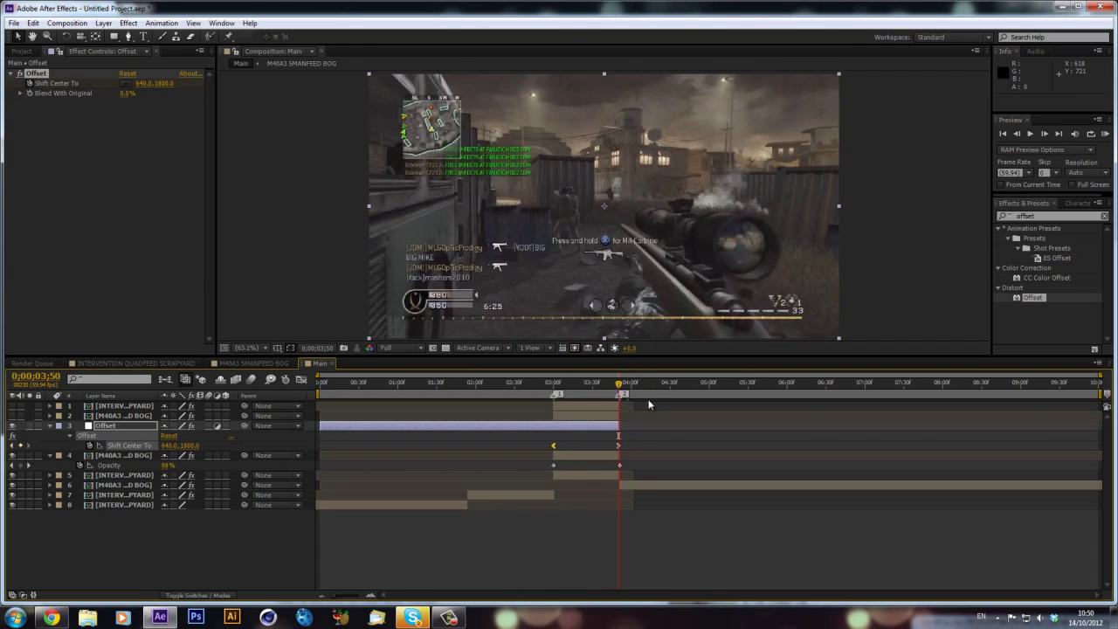
{"action": "left_click", "coordinate": [552, 382]}
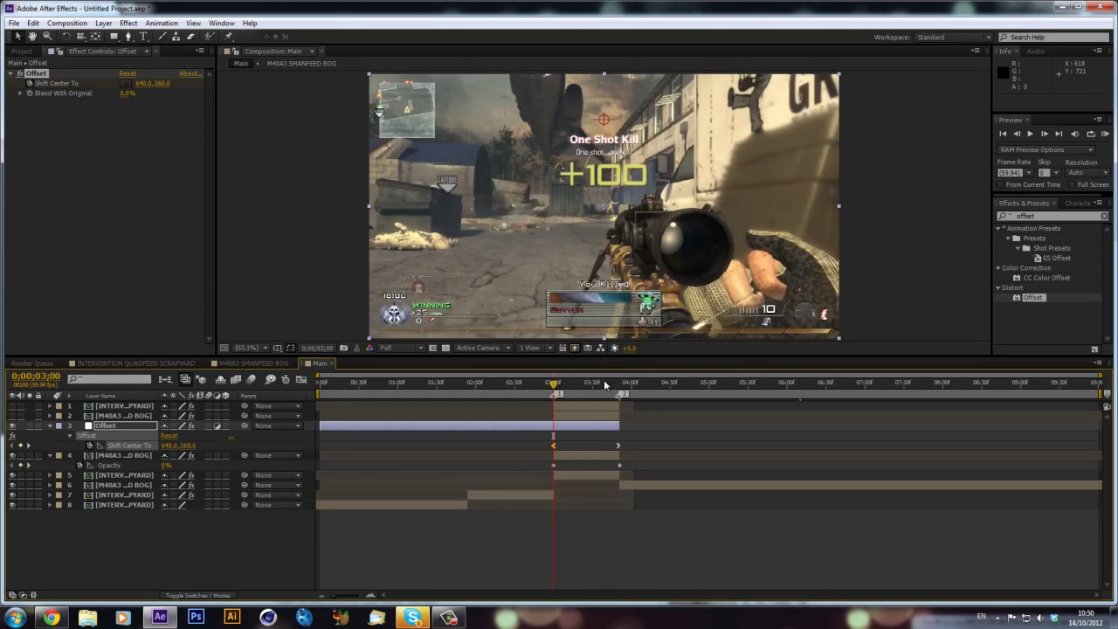
{"action": "key", "text": "alt+bracketleft"}
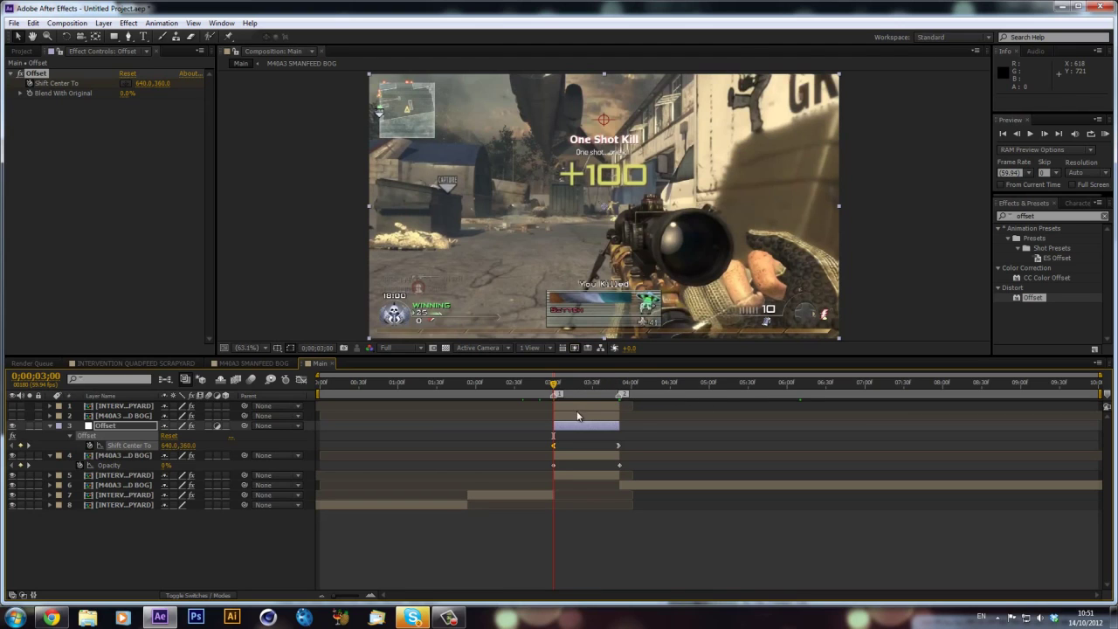
- Unhide the top two layers and move the uppermost Intervention segment beneath the M40A3 segment
{"action": "left_click", "coordinate": [577, 409]}
{"action": "left_click", "coordinate": [573, 422]}
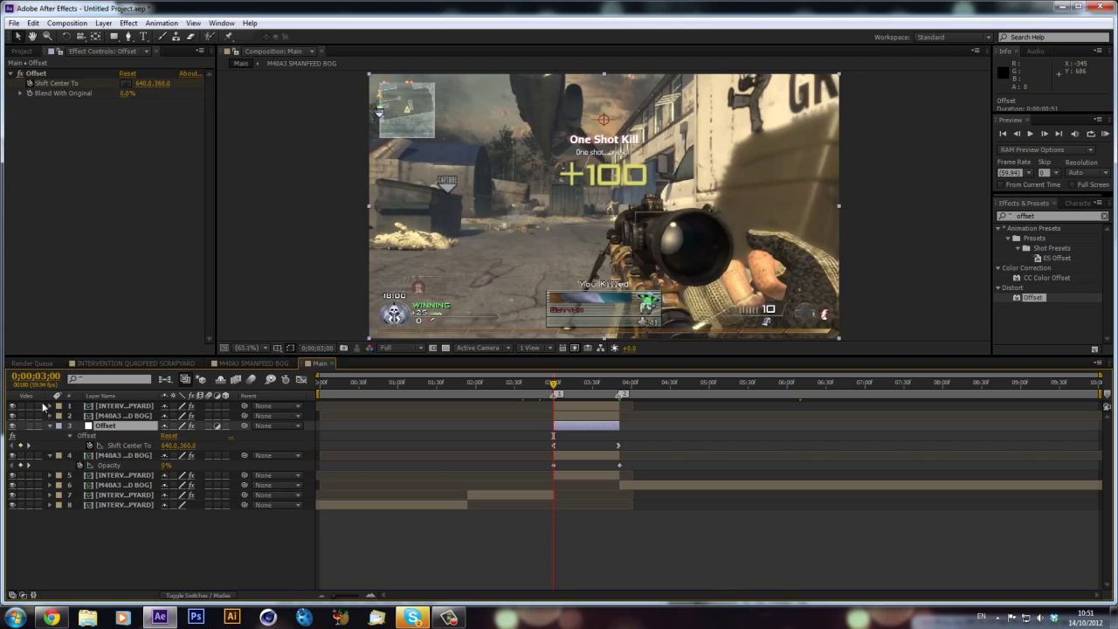
{"action": "left_click", "coordinate": [122, 415]}
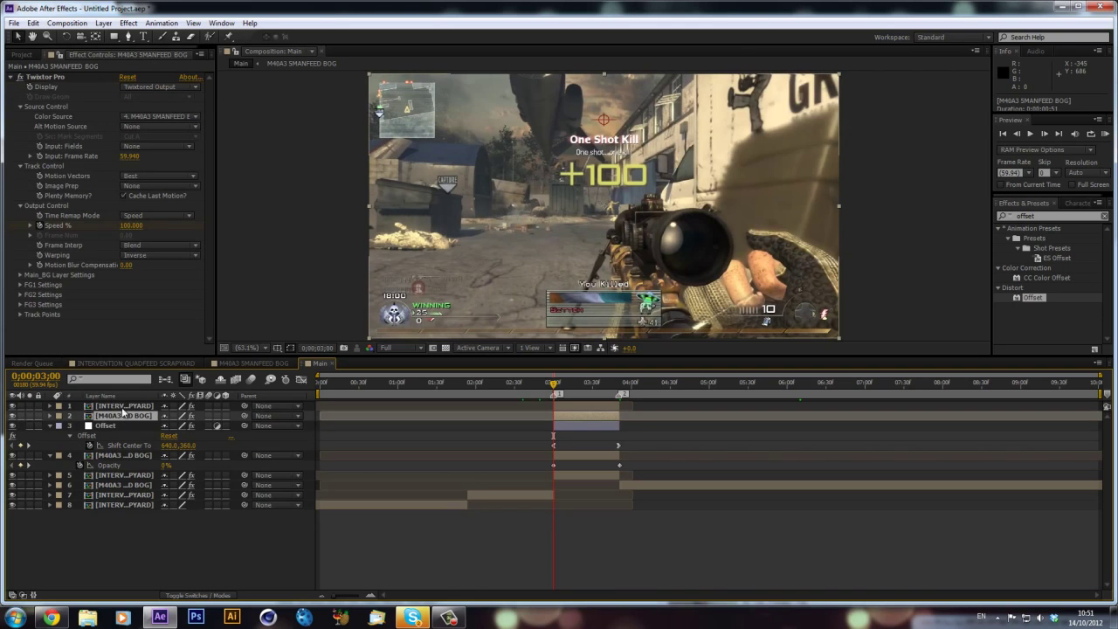
{"action": "left_click_drag", "start_coordinate": [122, 407], "coordinate": [114, 420]}
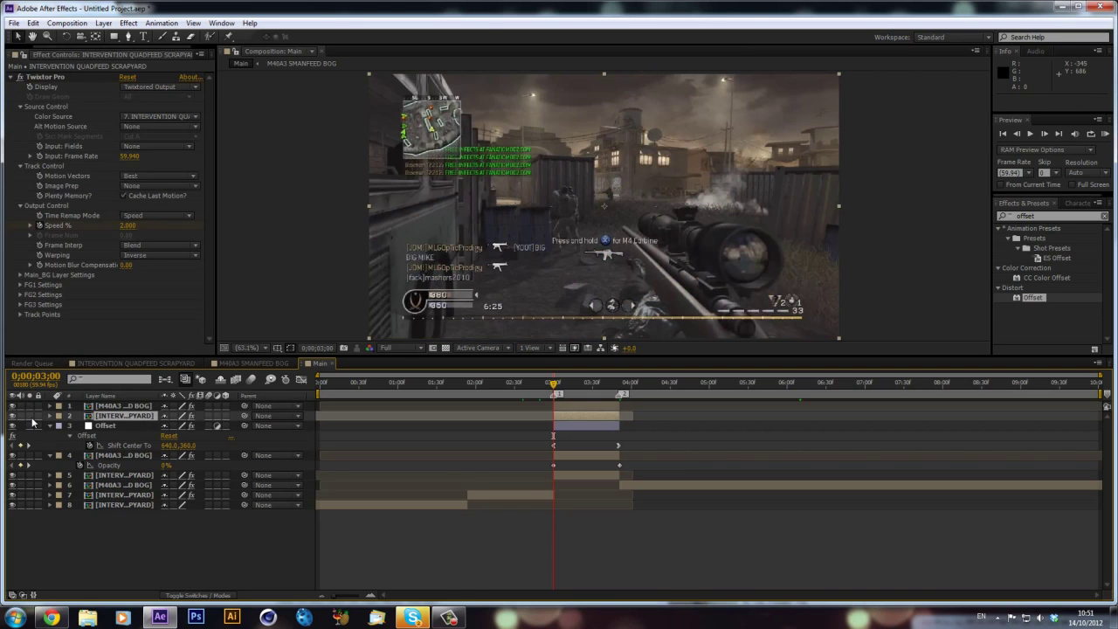
- Solo the second-layer Intervention segment and start a Pen mask on it, tracing from the frame's edge along the glove to the scope
{"action": "left_click", "coordinate": [30, 416]}
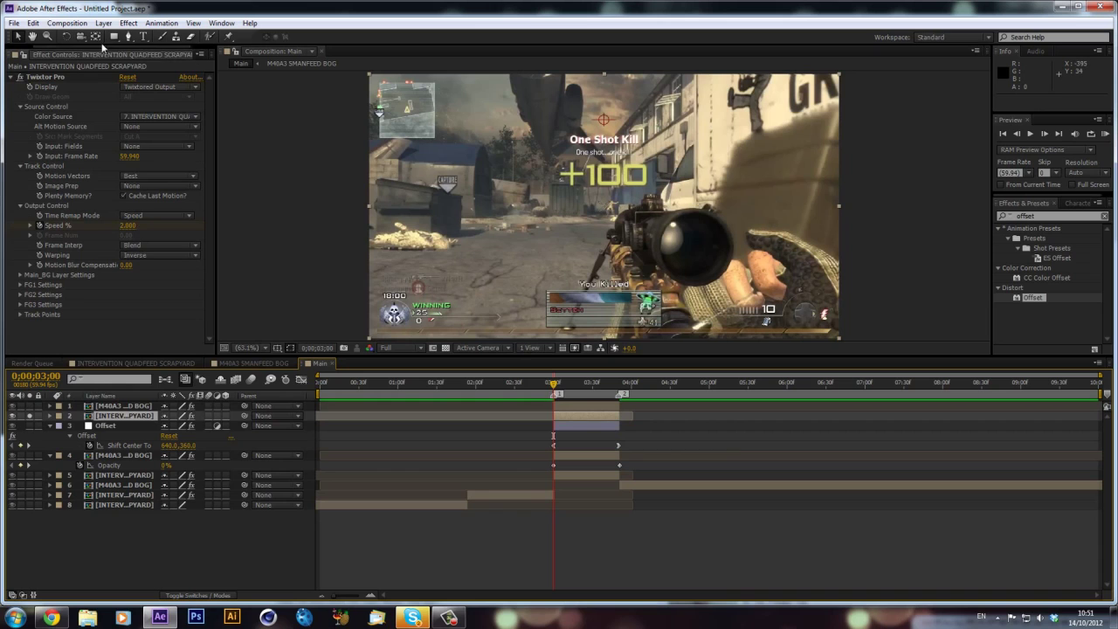
{"action": "left_click", "coordinate": [129, 38]}
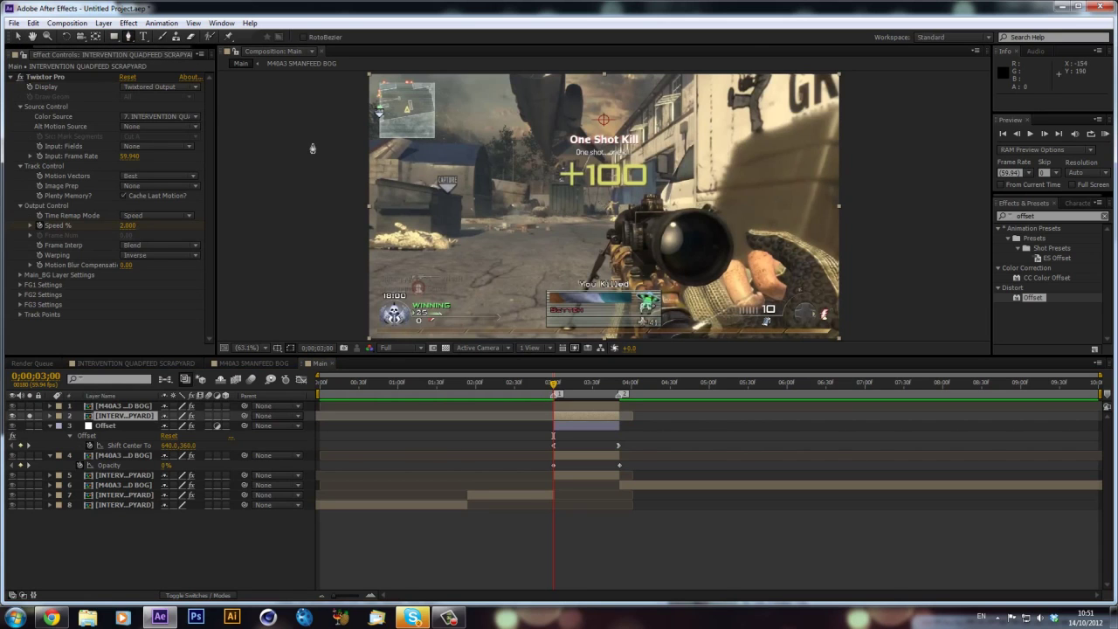
{"action": "scroll", "coordinate": [829, 258], "scroll_direction": "up", "scroll_amount": 1}
{"action": "key", "text": "h"}
{"action": "left_click_drag", "start_coordinate": [831, 259], "coordinate": [554, 145]}
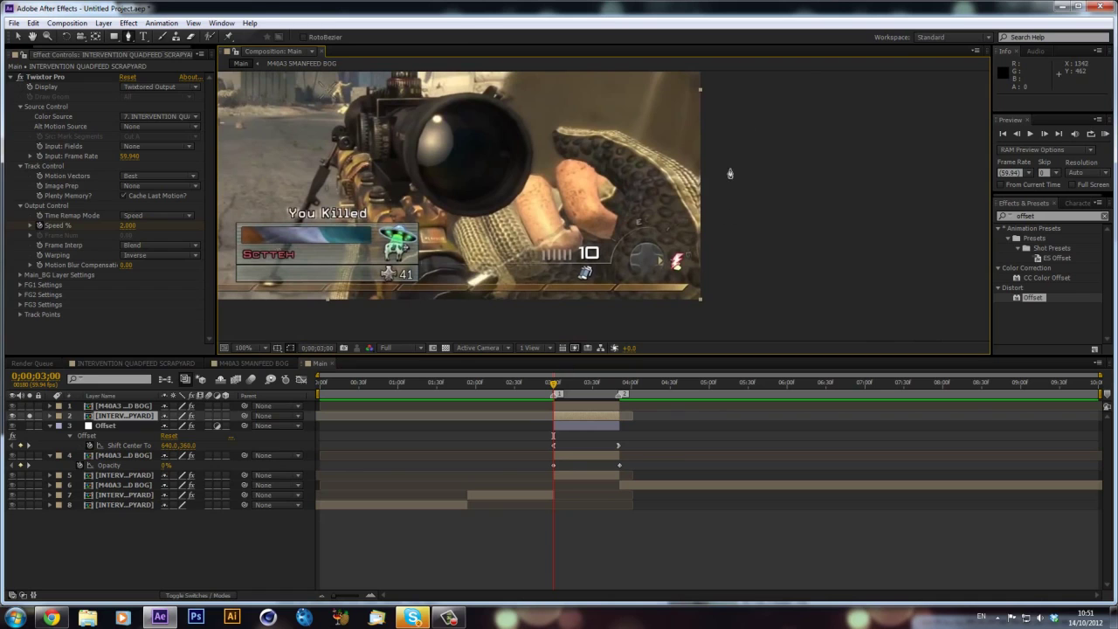
{"action": "left_click", "coordinate": [705, 182]}
{"action": "left_click", "coordinate": [679, 155]}
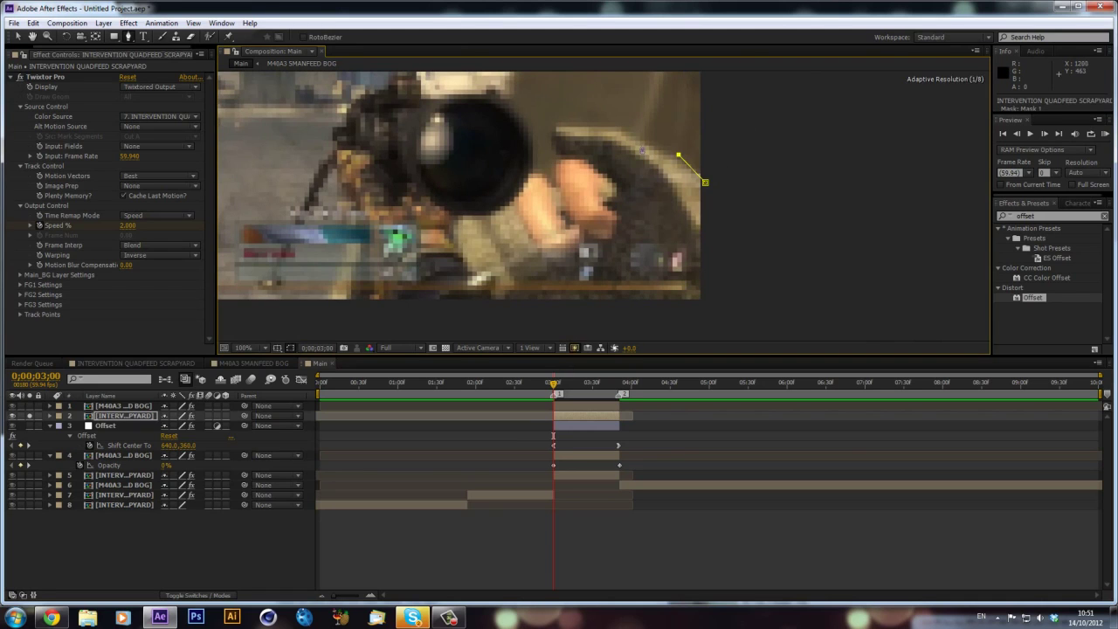
{"action": "left_click", "coordinate": [639, 141]}
{"action": "left_click", "coordinate": [585, 123]}
{"action": "left_click", "coordinate": [558, 128]}
{"action": "left_click", "coordinate": [555, 148]}
{"action": "left_click", "coordinate": [537, 164]}
{"action": "left_click", "coordinate": [522, 168]}
{"action": "left_click", "coordinate": [520, 161]}
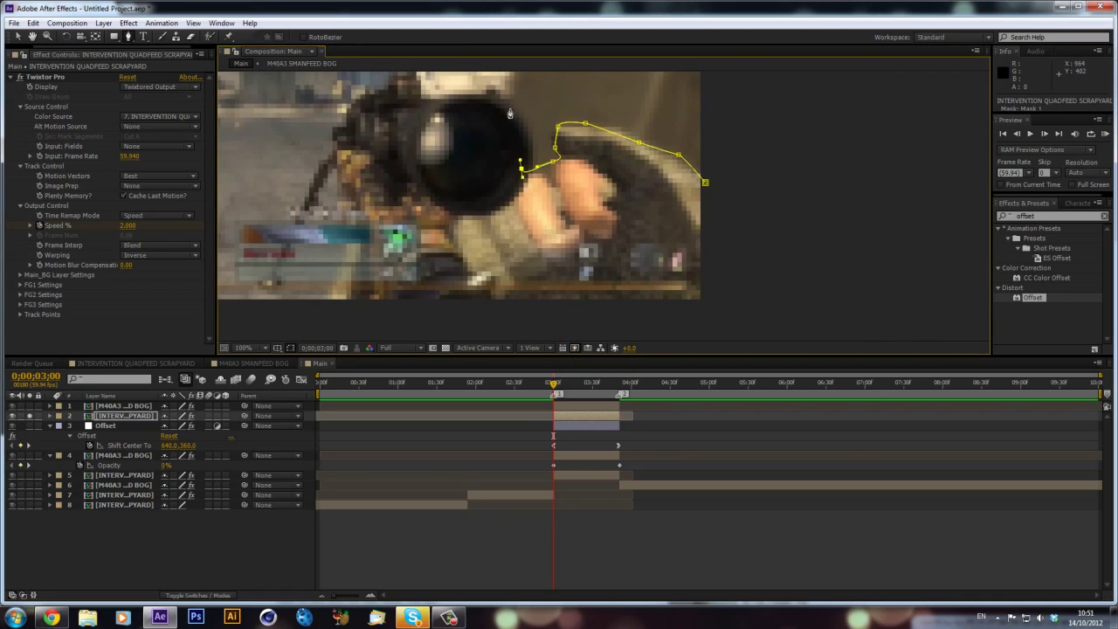
- Continue the Intervention mask over the top of the scope and down the outer side of the bipod leg to its foot
{"action": "left_click", "coordinate": [510, 108]}
{"action": "left_click", "coordinate": [488, 94]}
{"action": "left_click_drag", "start_coordinate": [438, 88], "coordinate": [430, 91]}
{"action": "left_click_drag", "start_coordinate": [445, 167], "coordinate": [460, 244]}
{"action": "left_click", "coordinate": [434, 151]}
{"action": "left_click", "coordinate": [413, 140]}
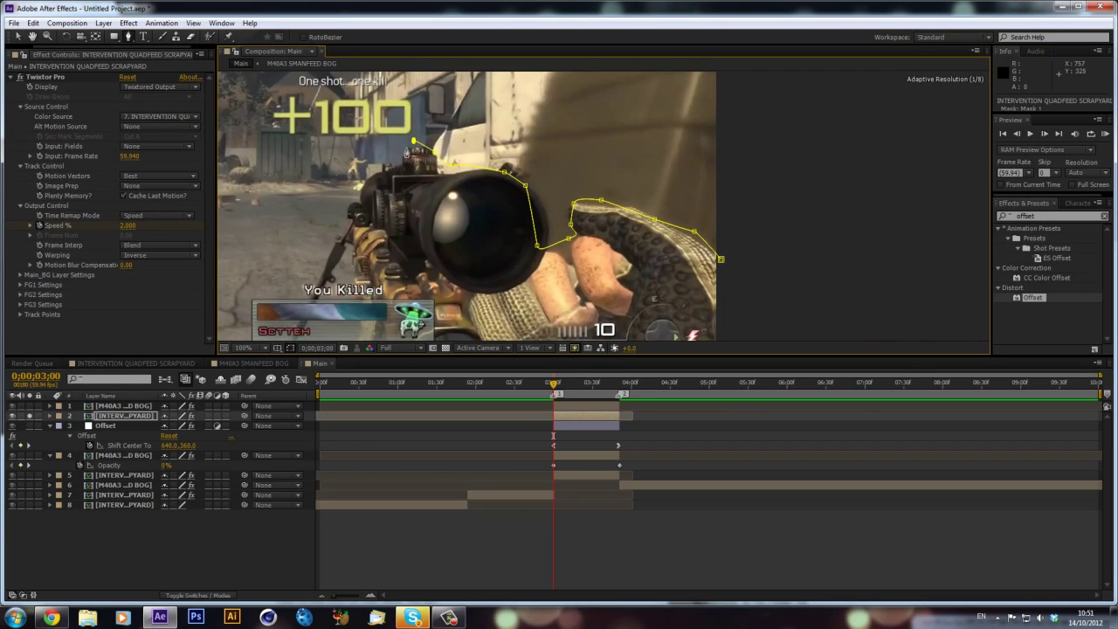
{"action": "left_click", "coordinate": [404, 150]}
{"action": "left_click", "coordinate": [375, 168]}
{"action": "left_click", "coordinate": [351, 191]}
{"action": "left_click", "coordinate": [345, 215]}
{"action": "left_click", "coordinate": [323, 249]}
{"action": "left_click", "coordinate": [303, 269]}
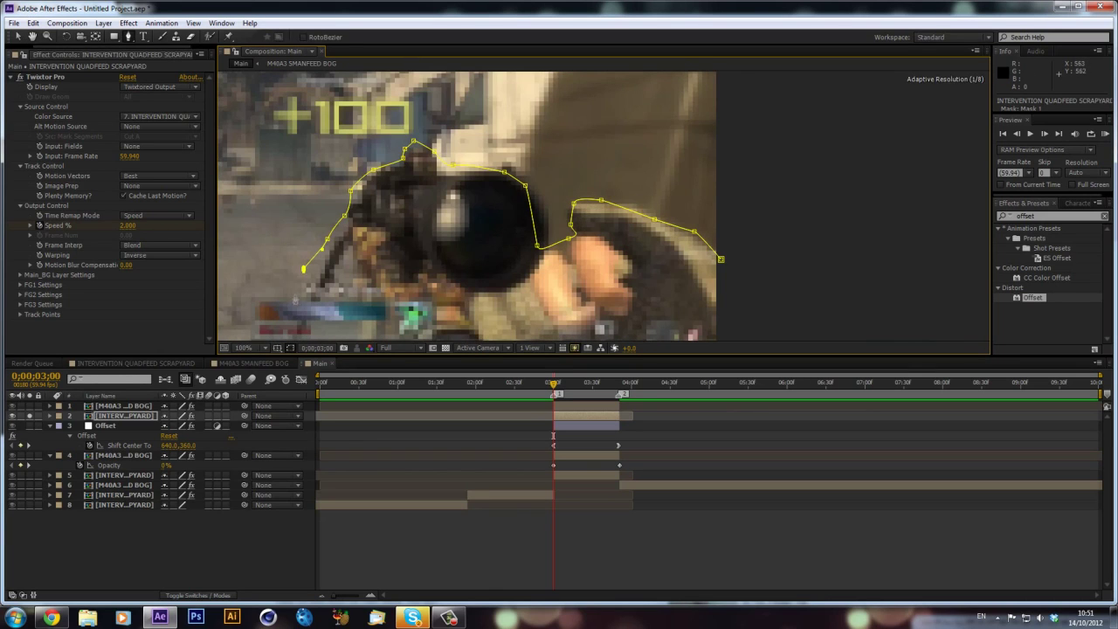
{"action": "left_click", "coordinate": [295, 292]}
{"action": "left_click_drag", "start_coordinate": [339, 299], "coordinate": [412, 175]}
{"action": "left_click", "coordinate": [360, 205]}
{"action": "left_click", "coordinate": [352, 222]}
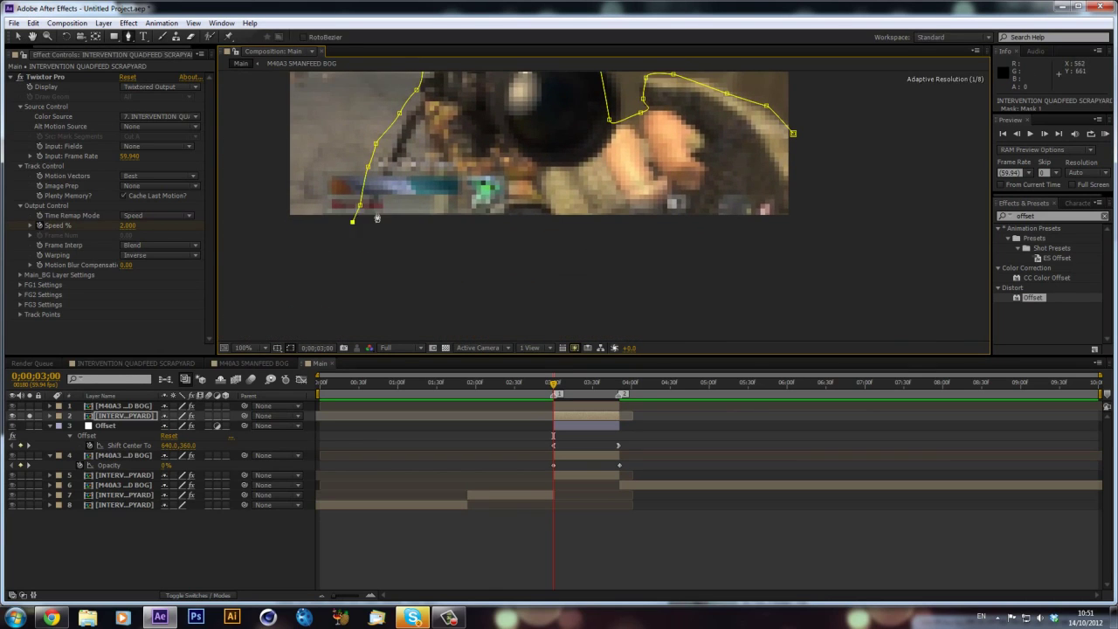
- Trace the Intervention mask back up the bipod's inner side, around below the frame, and close it, then fit the composition in view
{"action": "left_click", "coordinate": [372, 214]}
{"action": "left_click", "coordinate": [395, 176]}
{"action": "left_click", "coordinate": [418, 135]}
{"action": "left_click", "coordinate": [434, 214]}
{"action": "left_click", "coordinate": [422, 250]}
{"action": "left_click", "coordinate": [414, 271]}
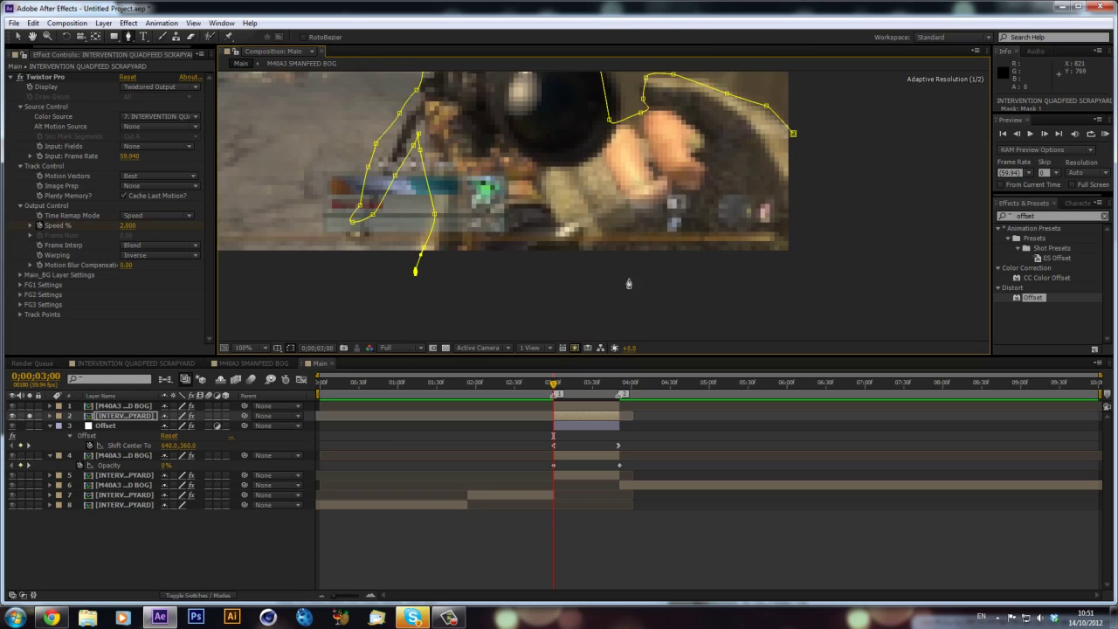
{"action": "left_click", "coordinate": [774, 264]}
{"action": "left_click", "coordinate": [834, 238]}
{"action": "left_click", "coordinate": [793, 134]}
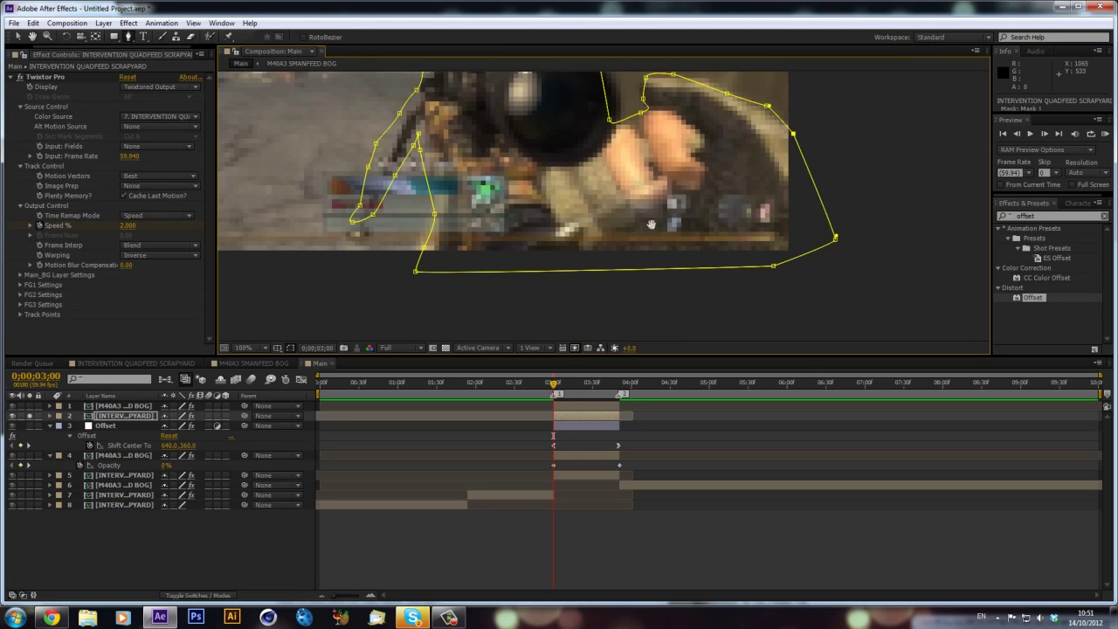
{"action": "left_click_drag", "start_coordinate": [660, 148], "coordinate": [649, 279]}
{"action": "left_click", "coordinate": [266, 347]}
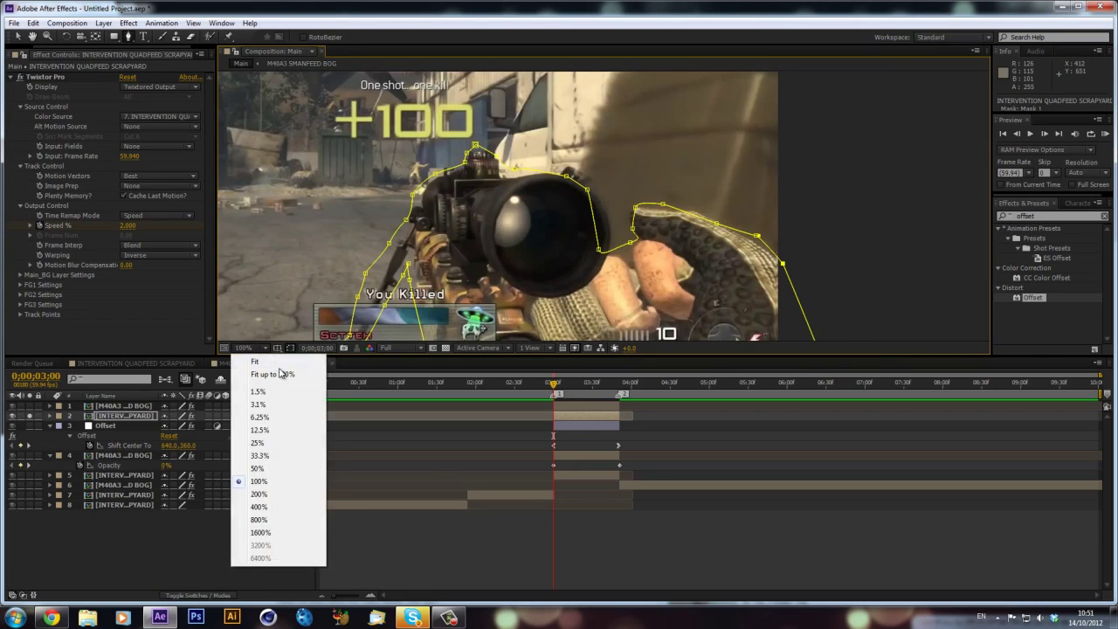
{"action": "left_click", "coordinate": [282, 375]}
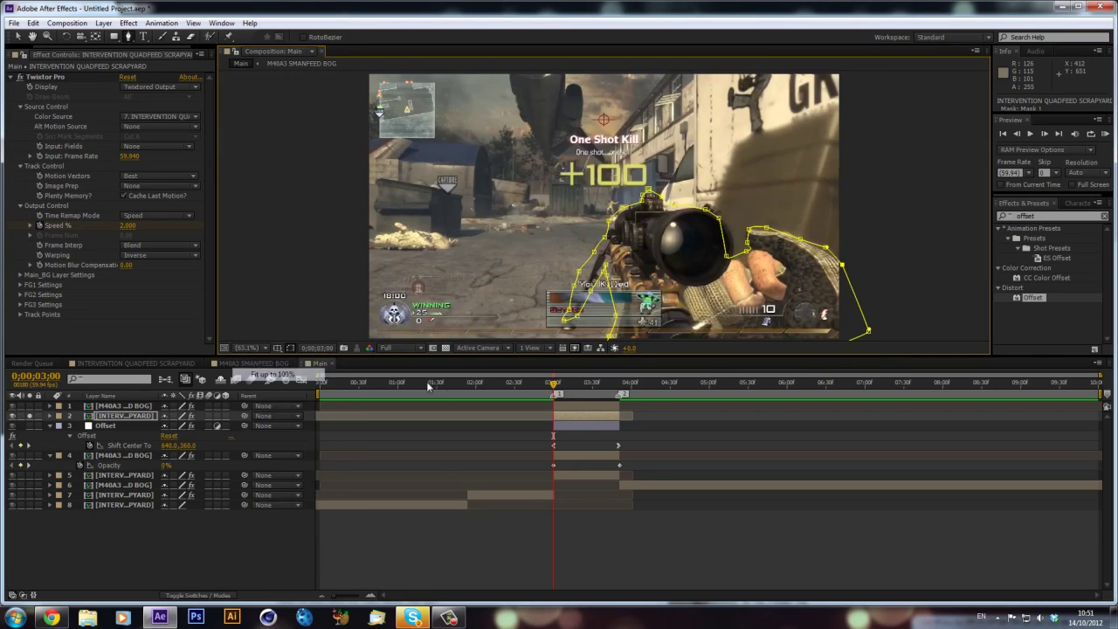
- Solo the top M40A3 segment and, at 0;00;03;50, start a Pen mask tracing from the rifle's lower edge around the scope
{"action": "left_click", "coordinate": [578, 406]}
{"action": "left_click", "coordinate": [30, 406]}
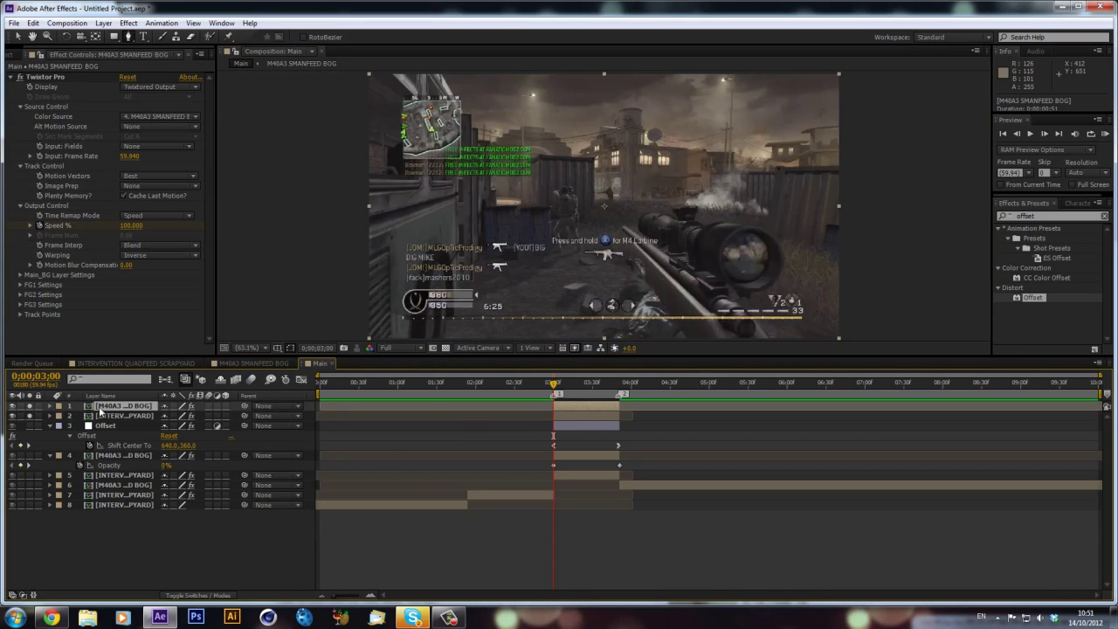
{"action": "left_click", "coordinate": [617, 384]}
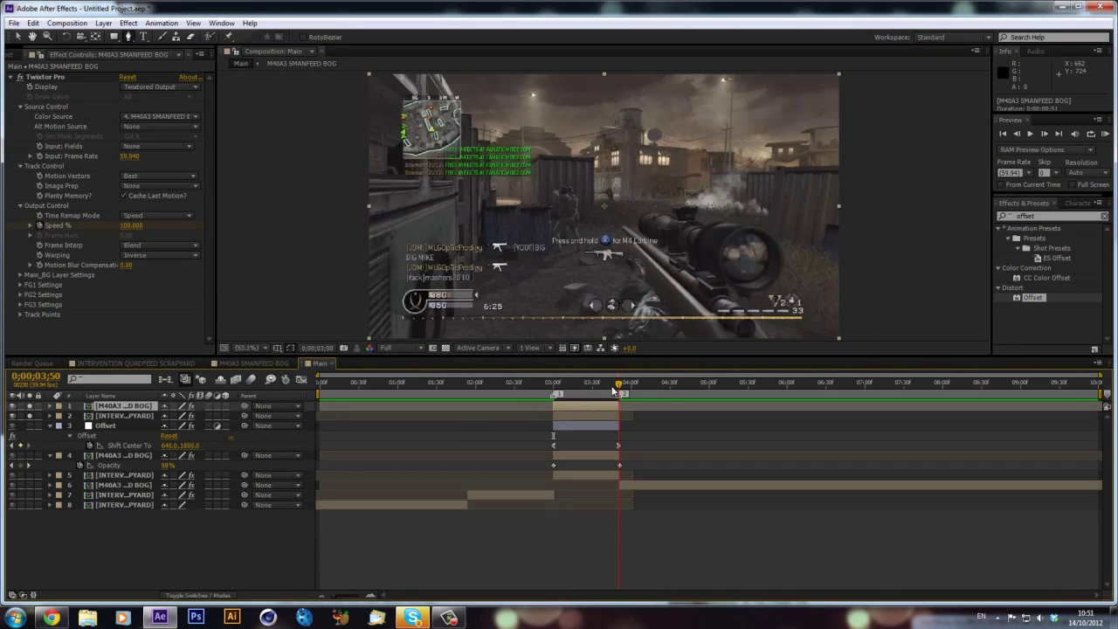
{"action": "left_click", "coordinate": [128, 37]}
{"action": "left_click", "coordinate": [787, 333]}
{"action": "left_click", "coordinate": [748, 289]}
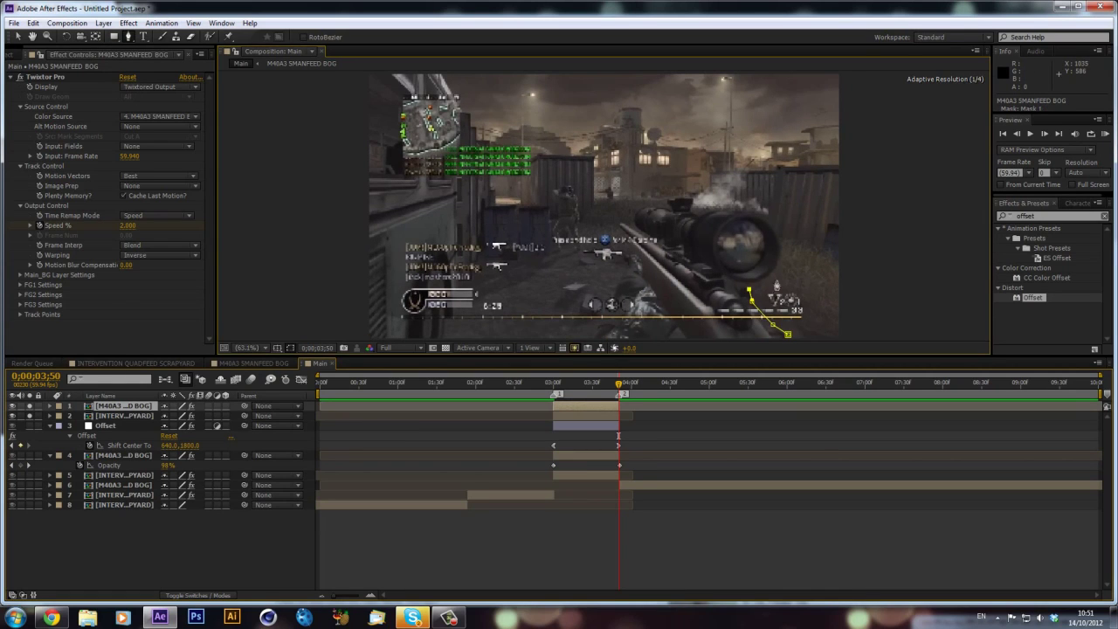
{"action": "left_click", "coordinate": [777, 280]}
{"action": "left_click", "coordinate": [778, 247]}
{"action": "left_click", "coordinate": [778, 224]}
{"action": "left_click", "coordinate": [748, 208]}
{"action": "left_click", "coordinate": [715, 212]}
{"action": "left_click", "coordinate": [684, 205]}
{"action": "left_click", "coordinate": [694, 189]}
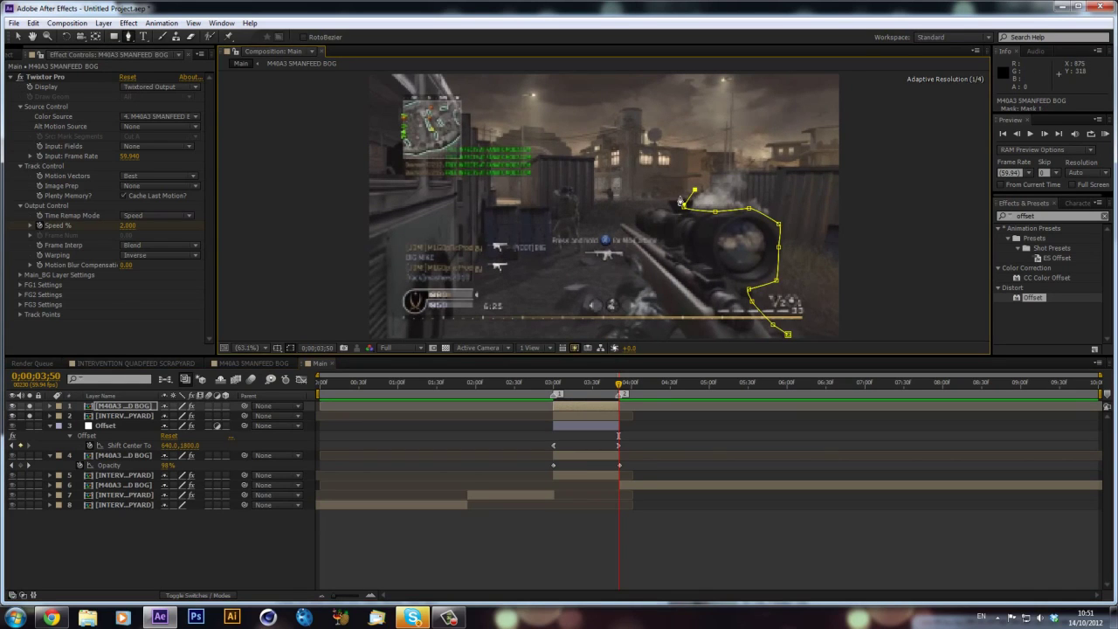
- Continue the M40A3 mask over the top of the scope and down the rifle's outer side toward the frame's lower edge
{"action": "left_click", "coordinate": [674, 198]}
{"action": "left_click", "coordinate": [636, 202]}
{"action": "left_click", "coordinate": [634, 225]}
{"action": "left_click", "coordinate": [621, 221]}
{"action": "left_click", "coordinate": [618, 251]}
{"action": "left_click", "coordinate": [633, 272]}
{"action": "left_click", "coordinate": [632, 303]}
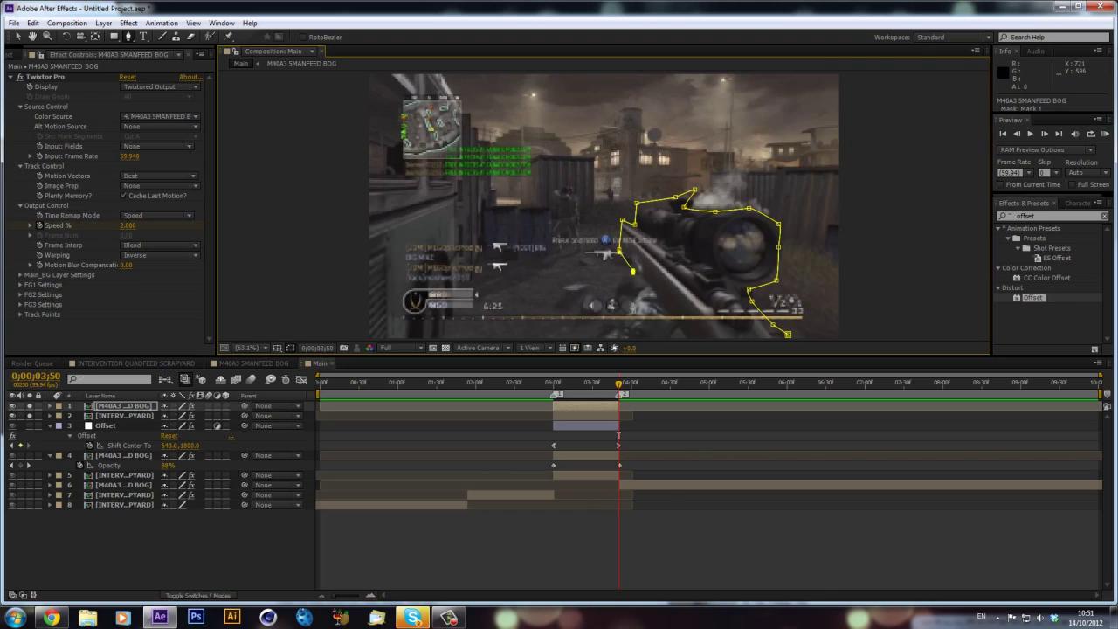
{"action": "key", "text": "ctrl+z"}
{"action": "key", "text": "ctrl+z"}
{"action": "left_click", "coordinate": [605, 314]}
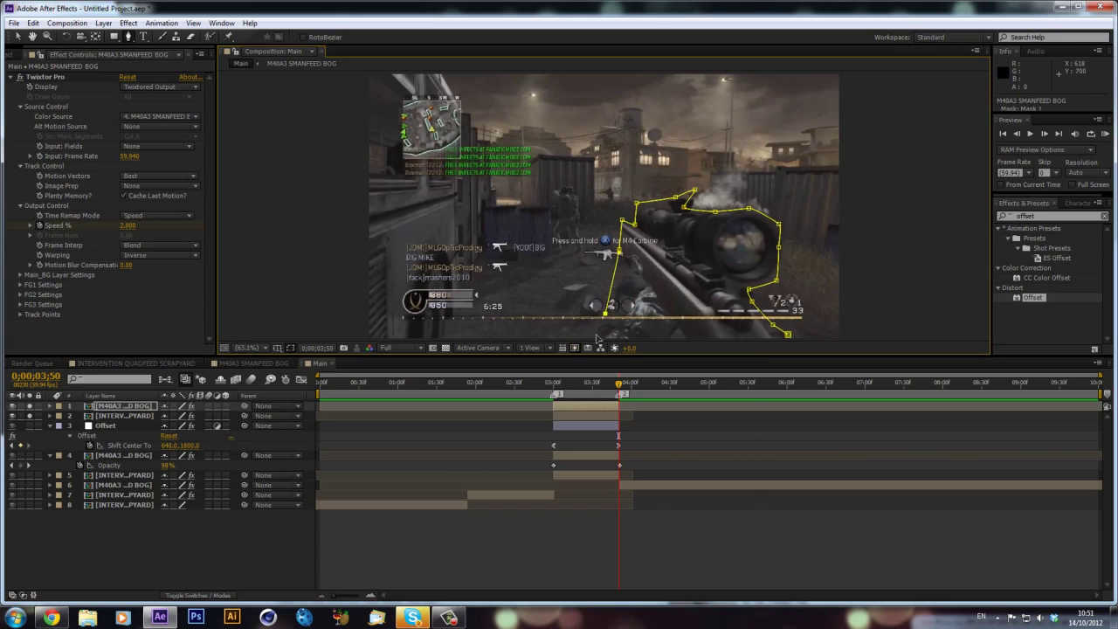
- Carry the M40A3 mask around below the frame and close it at its starting point
{"action": "right_click", "coordinate": [594, 337]}
{"action": "left_click", "coordinate": [595, 334]}
{"action": "left_click_drag", "start_coordinate": [747, 244], "coordinate": [731, 160]}
{"action": "left_click", "coordinate": [579, 279]}
{"action": "left_click", "coordinate": [769, 261]}
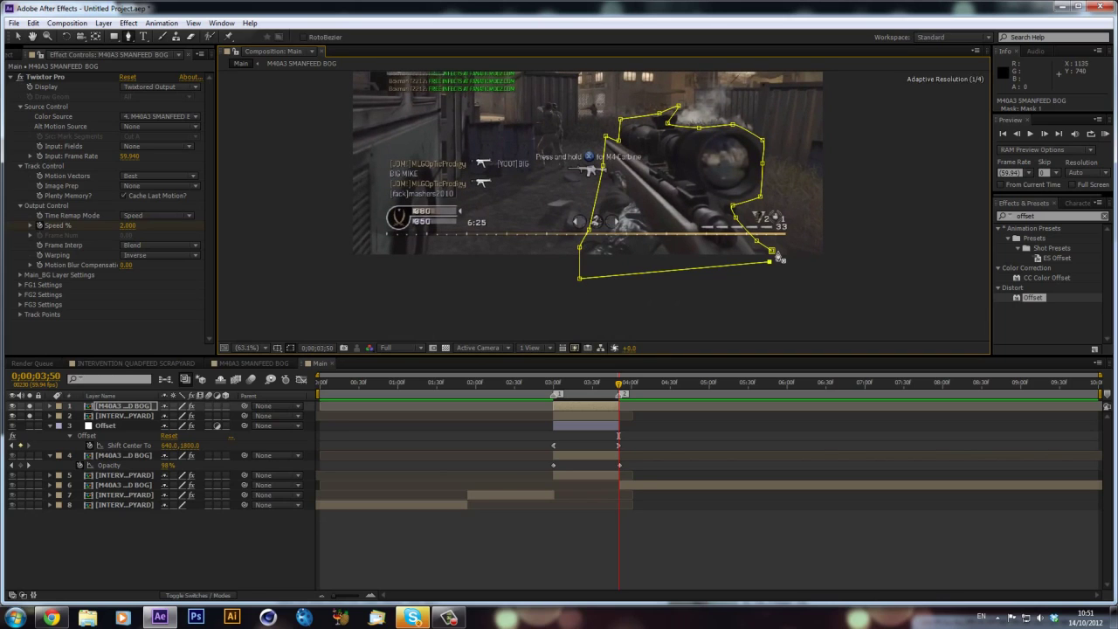
{"action": "left_click", "coordinate": [771, 251]}
- Switch to the Selection tool, bring the whole composition back into view and deselect the M40A3 mask
{"action": "left_click", "coordinate": [264, 347]}
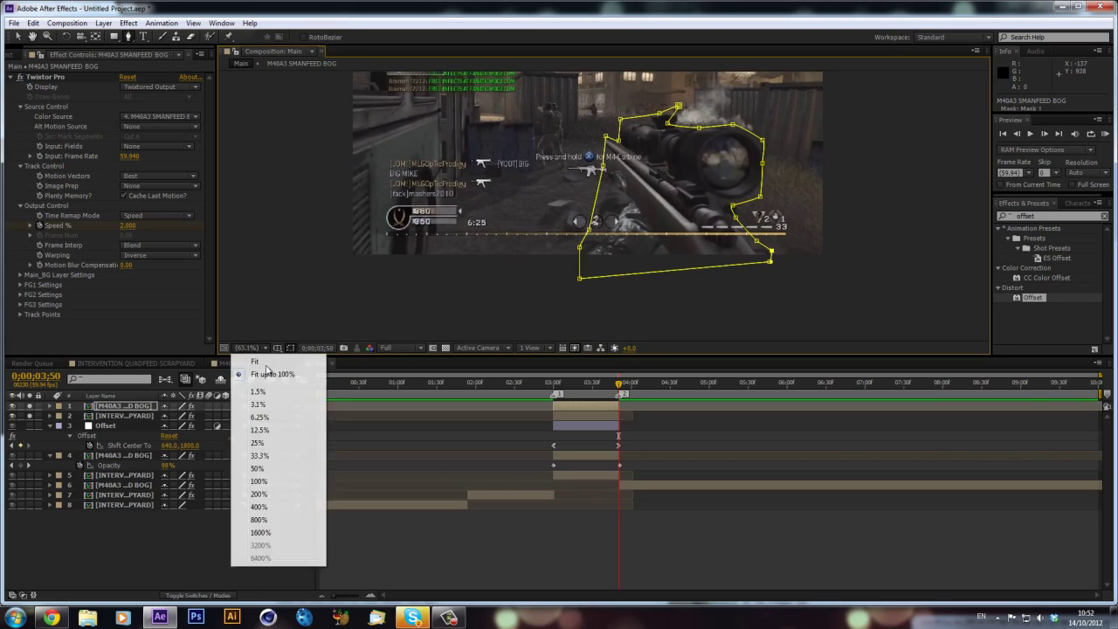
{"action": "left_click", "coordinate": [277, 374]}
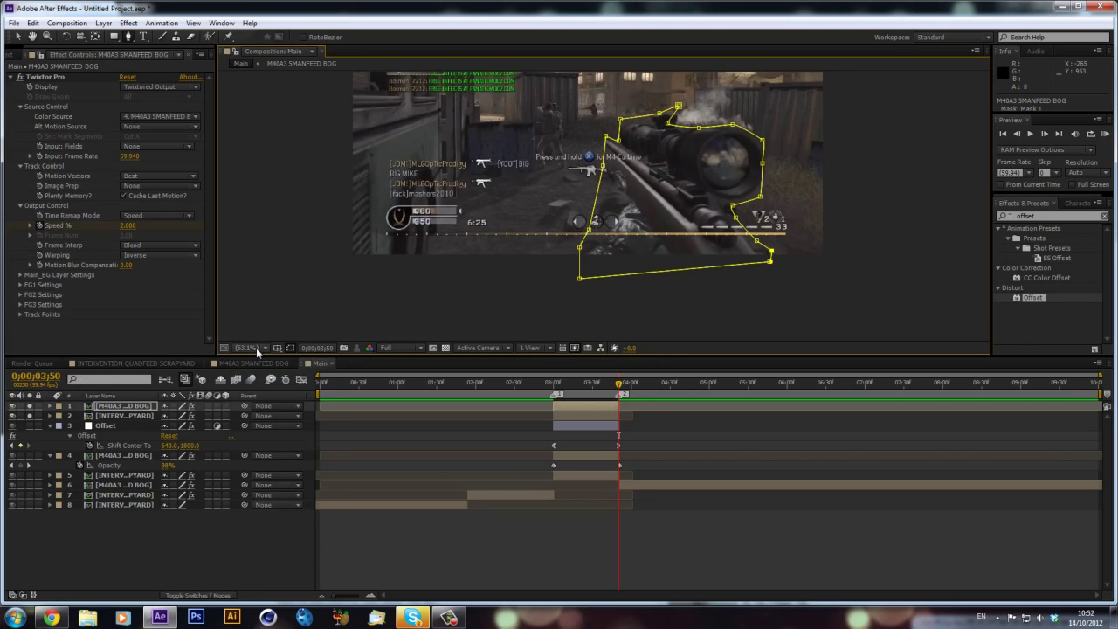
{"action": "left_click", "coordinate": [256, 348]}
{"action": "left_click", "coordinate": [275, 372]}
{"action": "left_click", "coordinate": [19, 38]}
{"action": "left_click", "coordinate": [522, 212]}
{"action": "key", "text": "space"}
{"action": "left_click_drag", "start_coordinate": [524, 189], "coordinate": [565, 225]}
{"action": "left_click", "coordinate": [879, 269]}
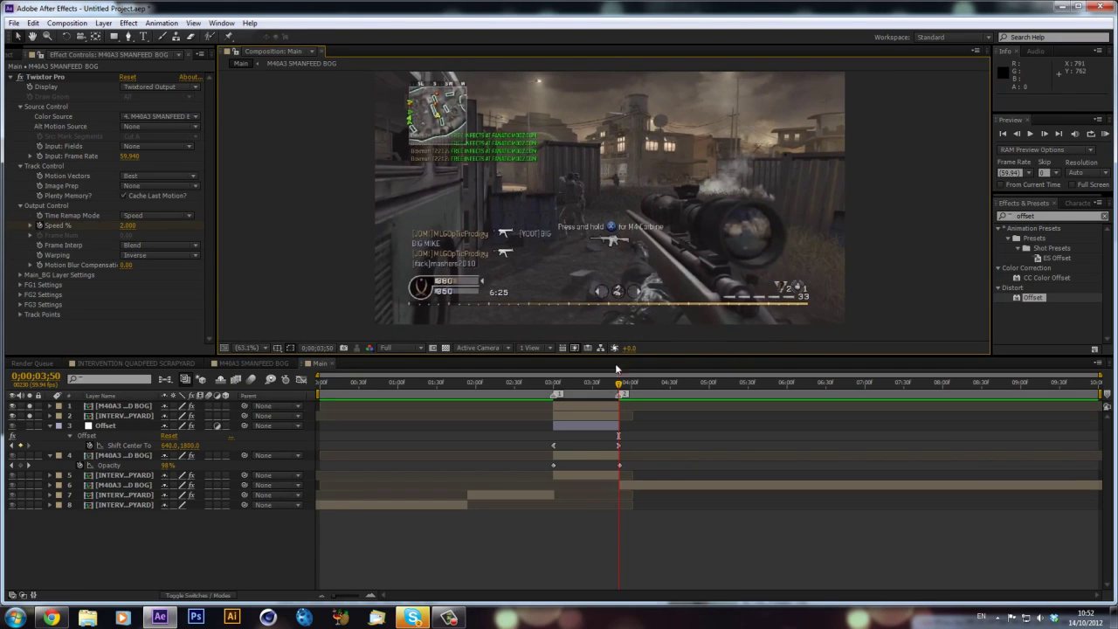
- Select the second-layer Intervention segment and move the playhead to the transition's start at 0;00;03;00
{"action": "left_click", "coordinate": [601, 387]}
{"action": "left_click_drag", "start_coordinate": [600, 385], "coordinate": [585, 385]}
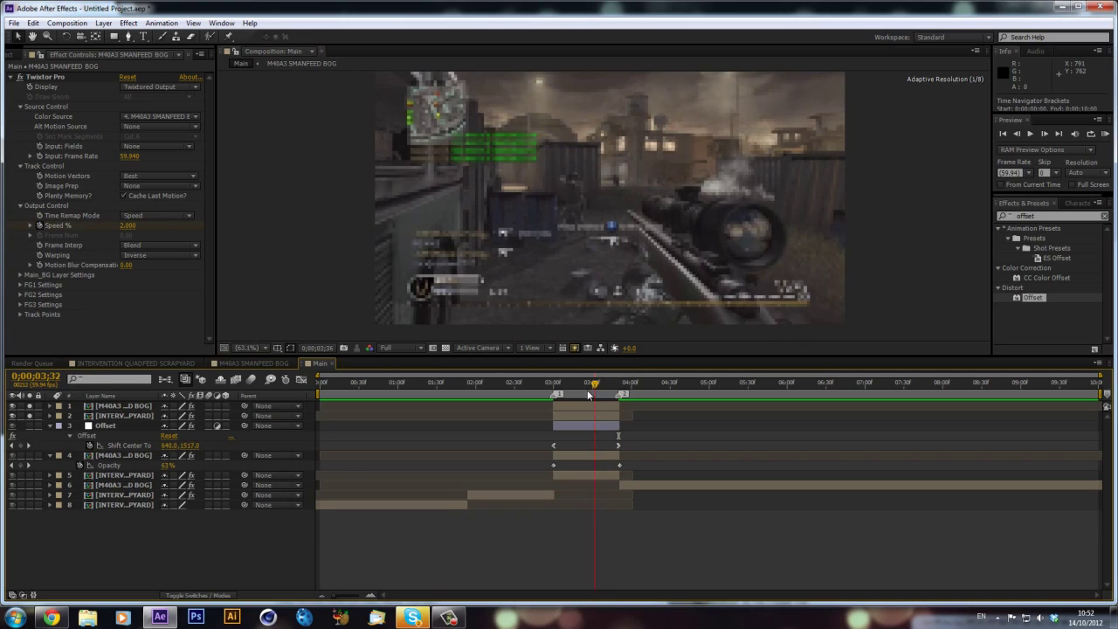
{"action": "left_click", "coordinate": [584, 407]}
{"action": "left_click", "coordinate": [583, 418]}
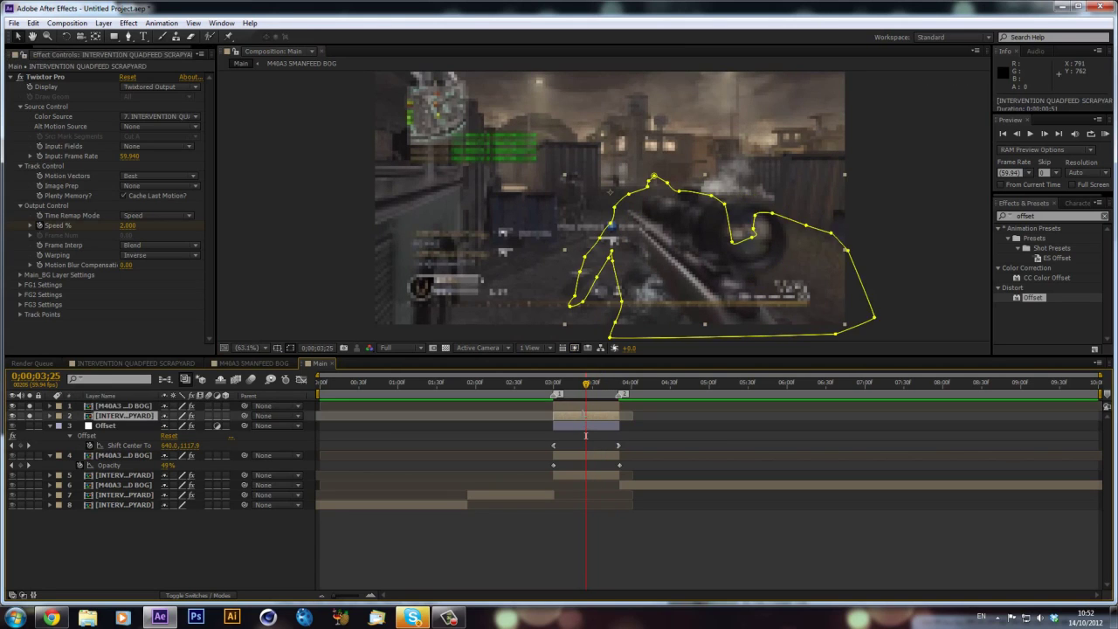
{"action": "left_click", "coordinate": [583, 408]}
{"action": "left_click", "coordinate": [583, 418]}
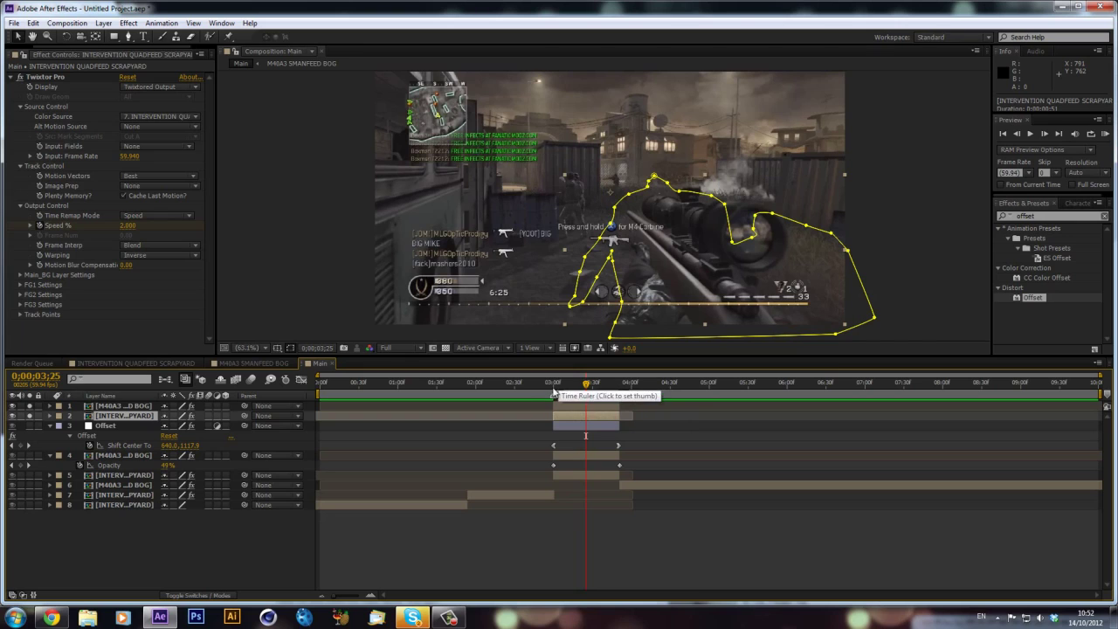
{"action": "left_click", "coordinate": [554, 386]}
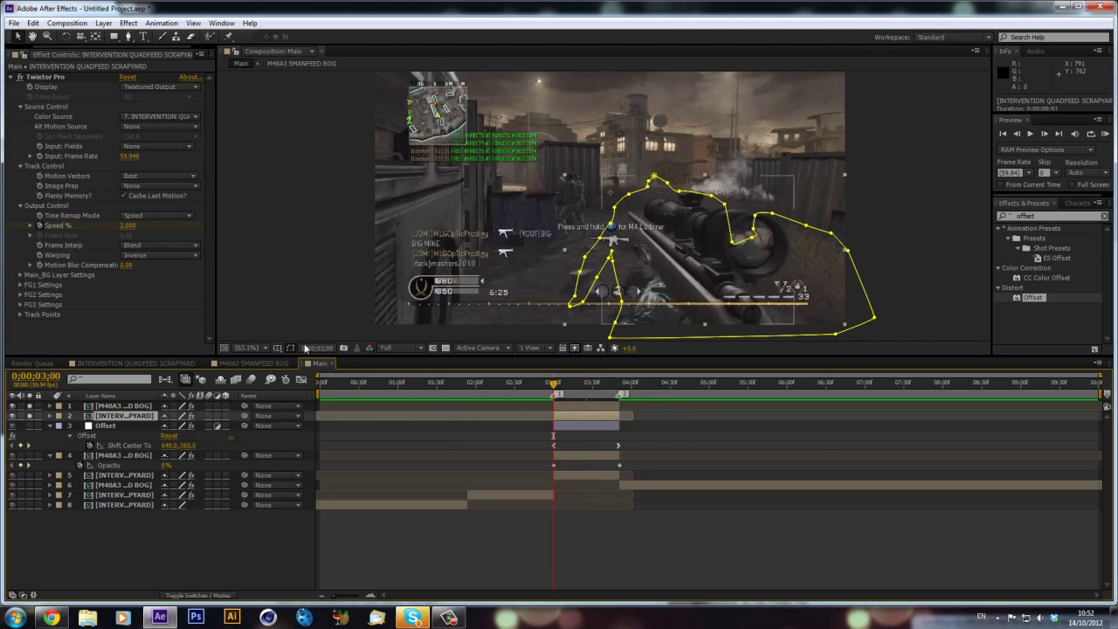
- Reveal the mask properties of the top M40A3 and Intervention segments and turn off their solo
{"action": "left_click", "coordinate": [592, 407]}
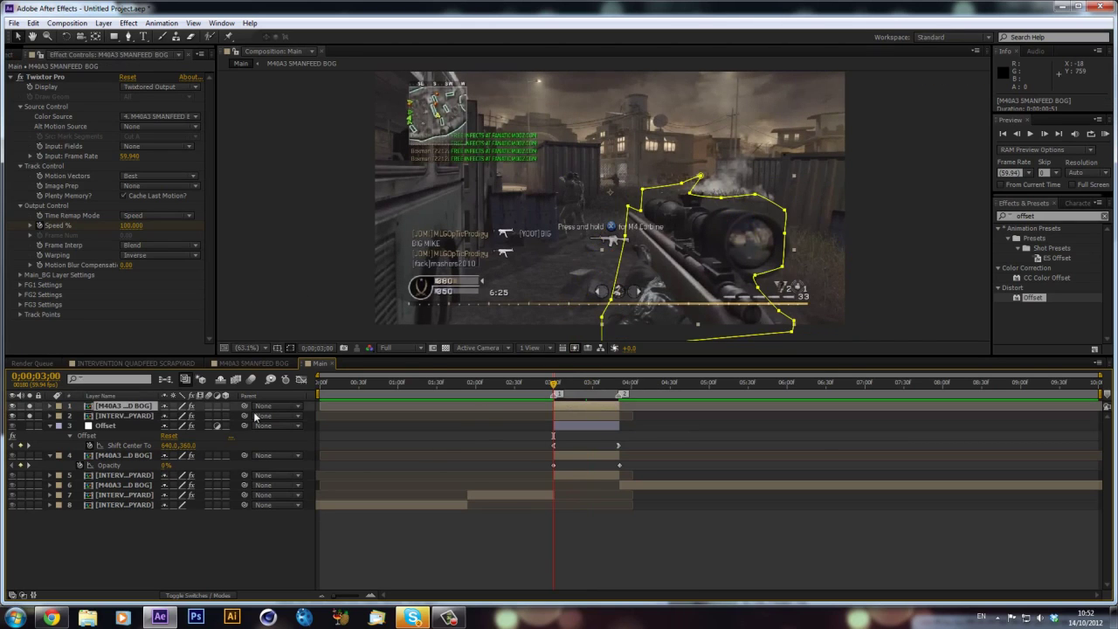
{"action": "key", "text": "m"}
{"action": "left_click", "coordinate": [586, 435]}
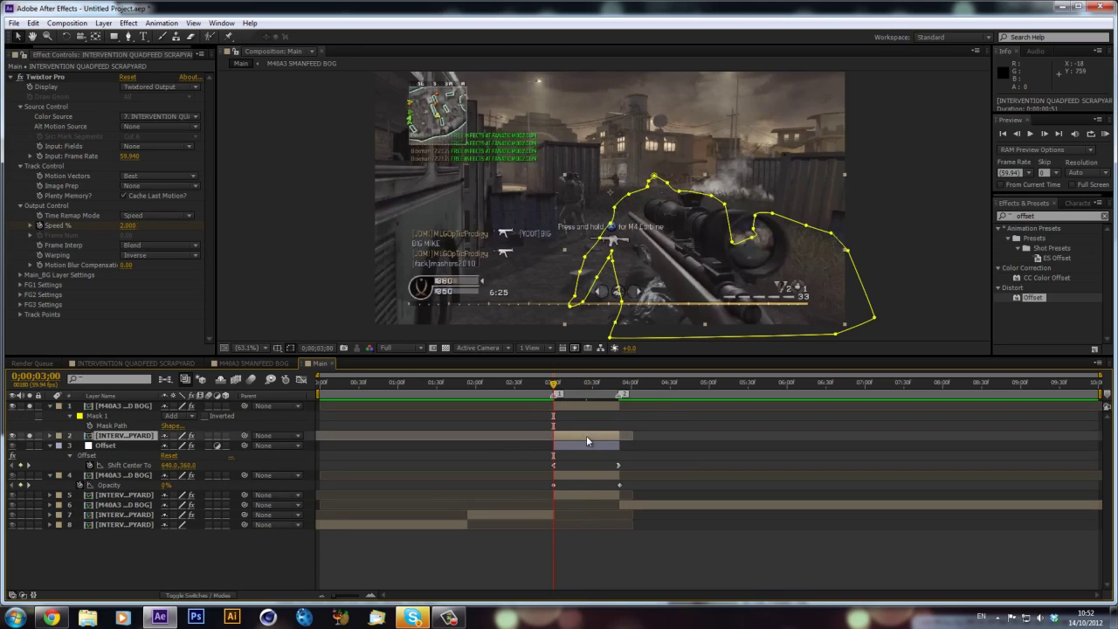
{"action": "key", "text": "m"}
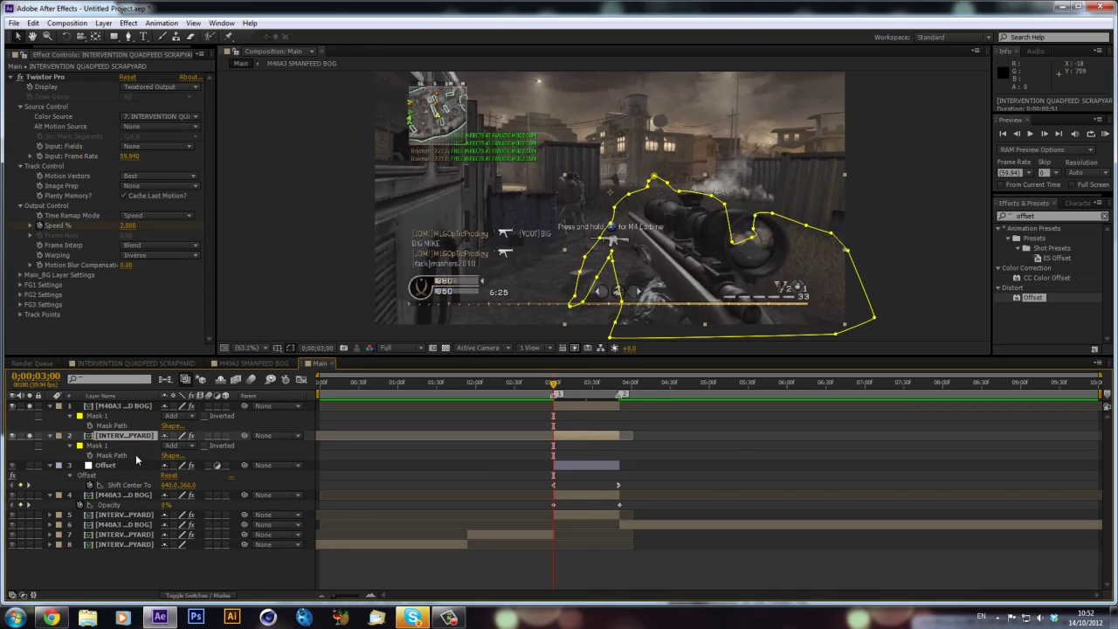
{"action": "left_click", "coordinate": [30, 435]}
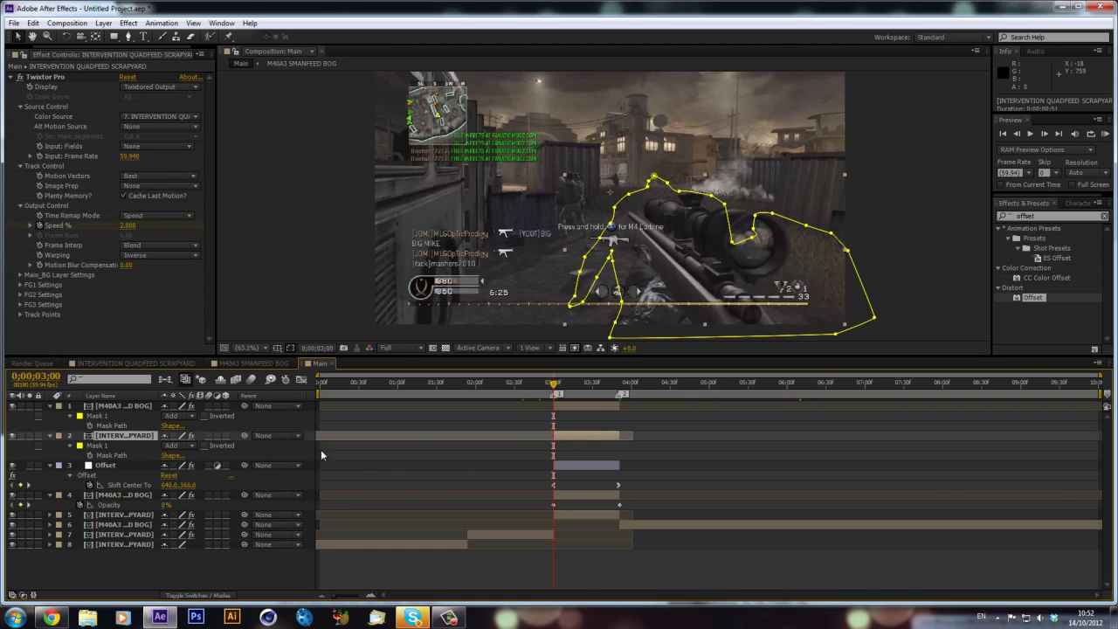
- Copy the M40A3 layer's mask onto the second-layer Intervention segment and set the pasted Mask 2 mode to None
{"action": "left_click", "coordinate": [111, 447]}
{"action": "left_click", "coordinate": [107, 417]}
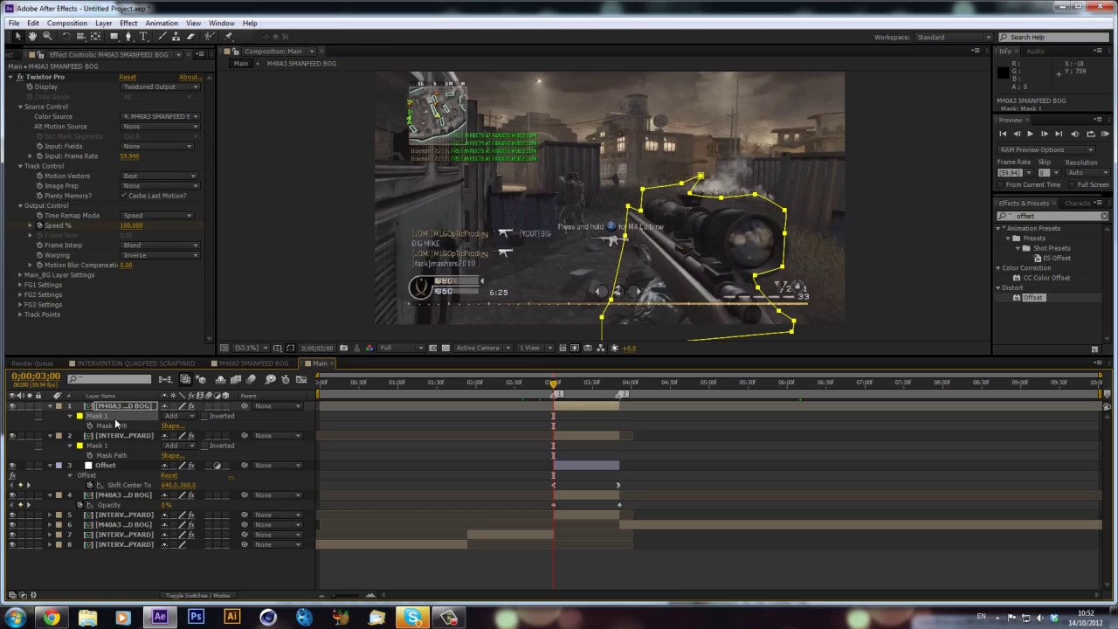
{"action": "left_click", "coordinate": [120, 437]}
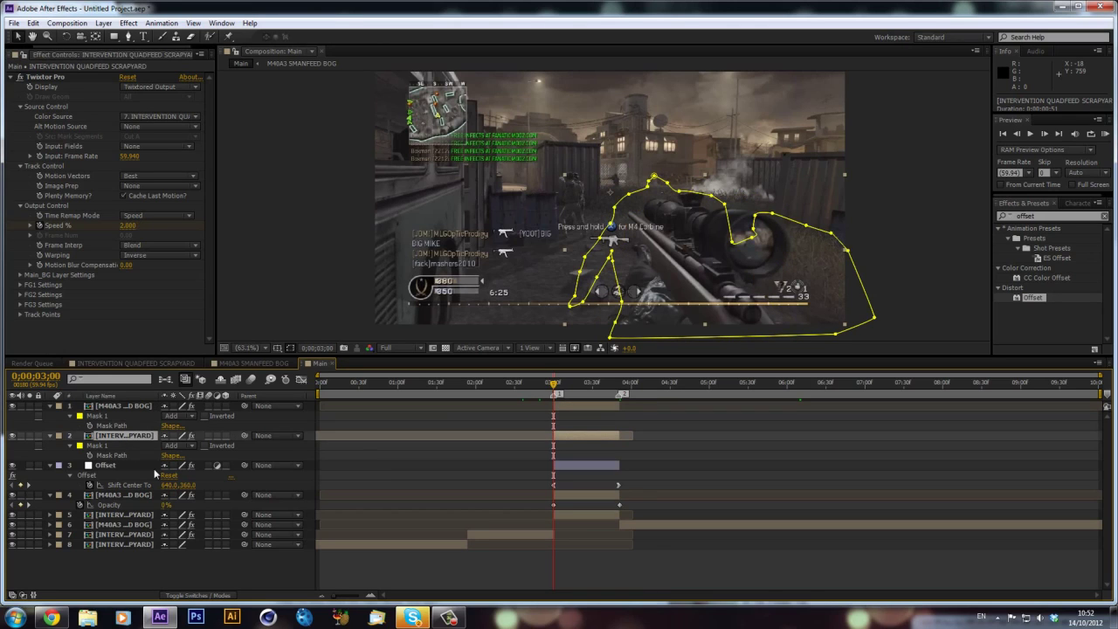
{"action": "key", "text": "ctrl+v"}
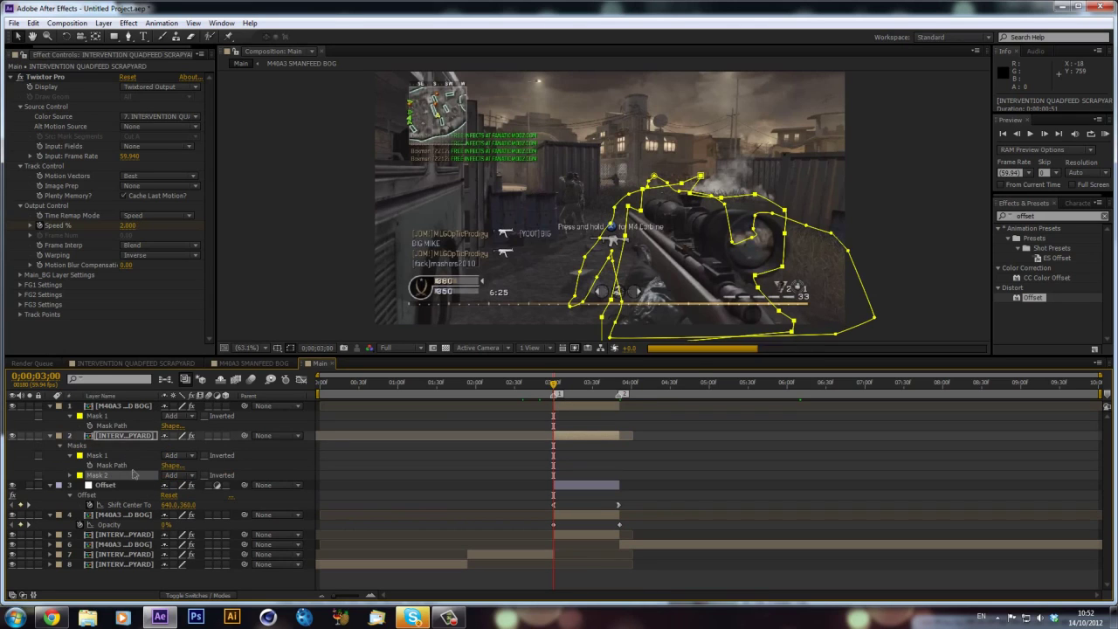
{"action": "left_click", "coordinate": [188, 476]}
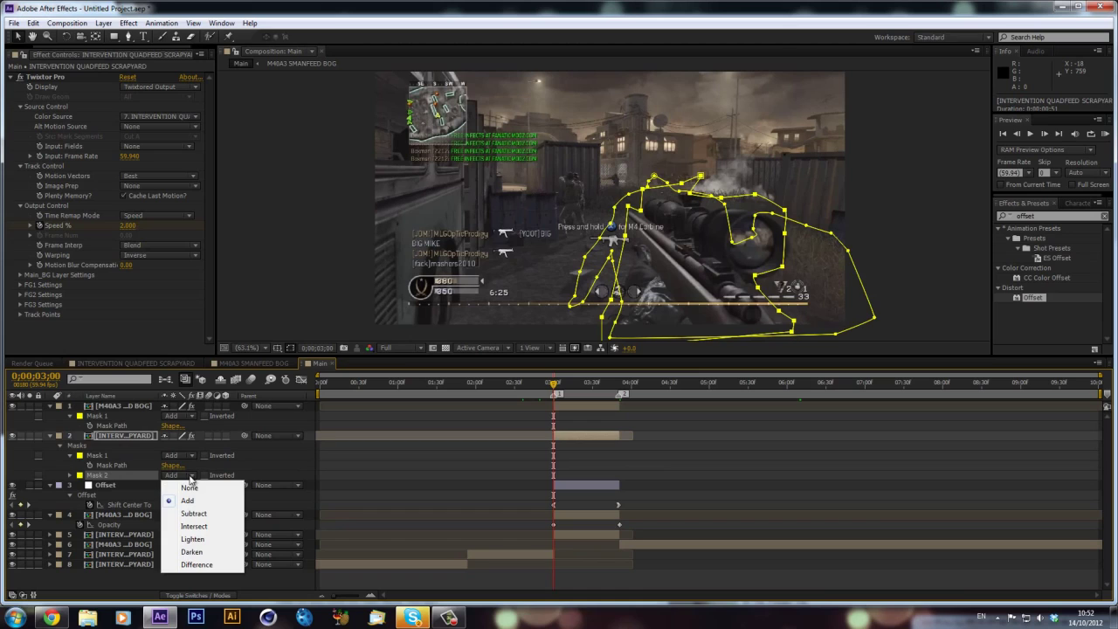
{"action": "left_click", "coordinate": [189, 488]}
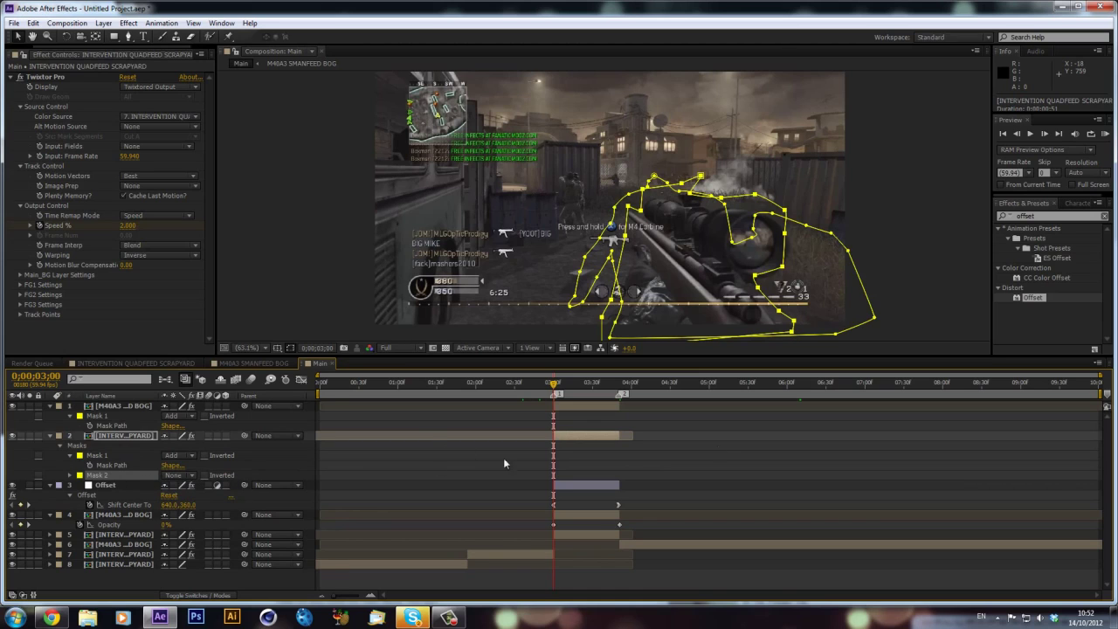
- Copy the Intervention layer's Mask 1 onto the top M40A3 segment and set the pasted Mask 2 mode to None
{"action": "left_click", "coordinate": [113, 454]}
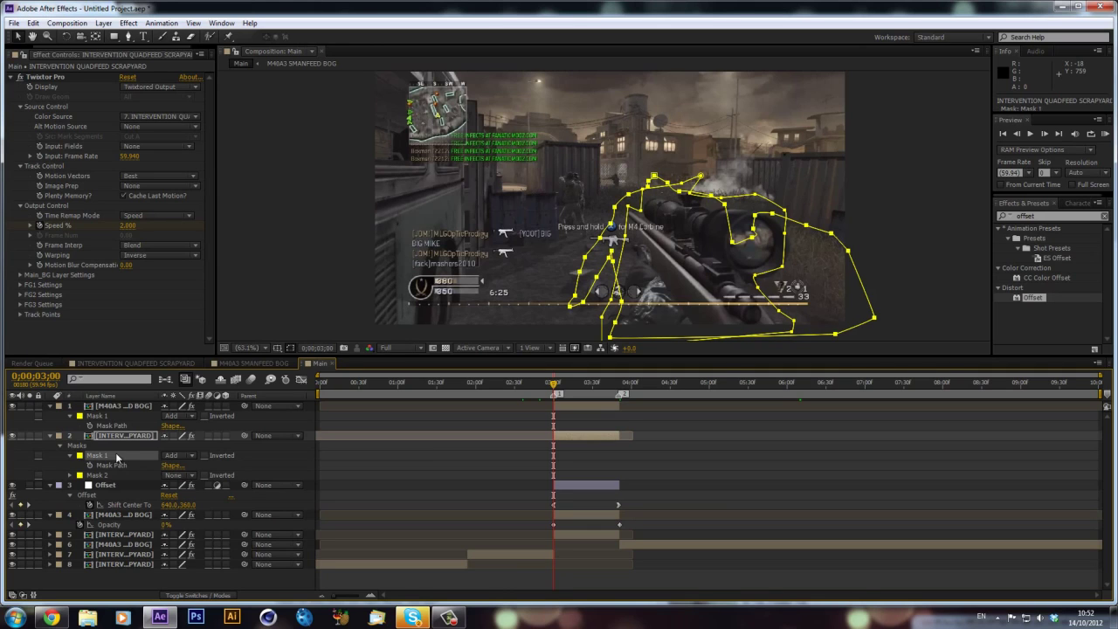
{"action": "left_click", "coordinate": [138, 406]}
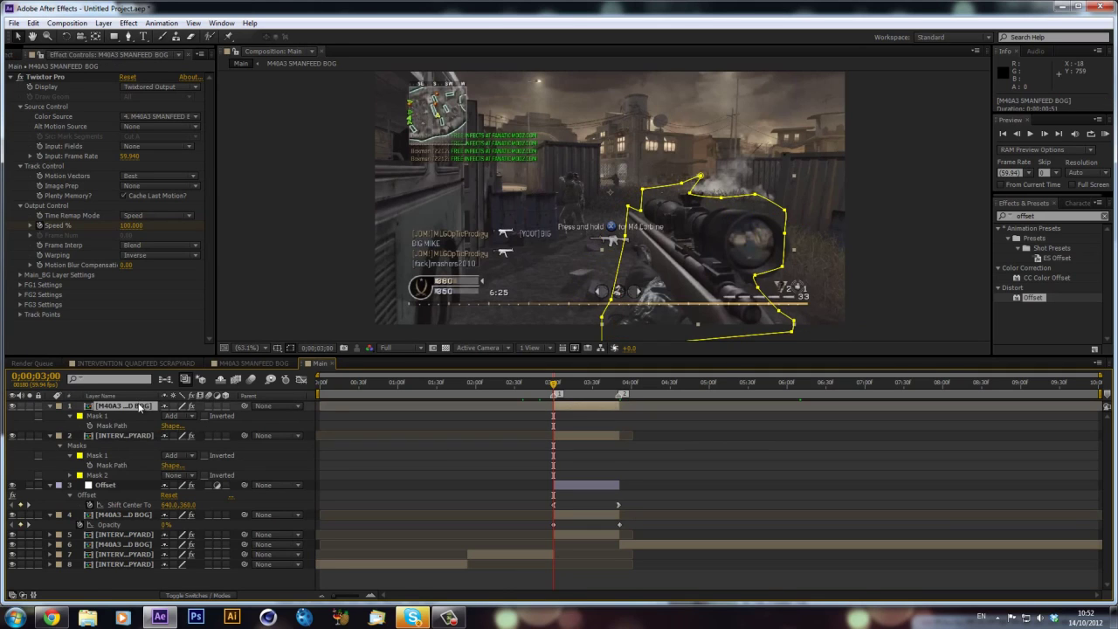
{"action": "key", "text": "ctrl+v"}
{"action": "left_click", "coordinate": [182, 445]}
{"action": "left_click", "coordinate": [179, 456]}
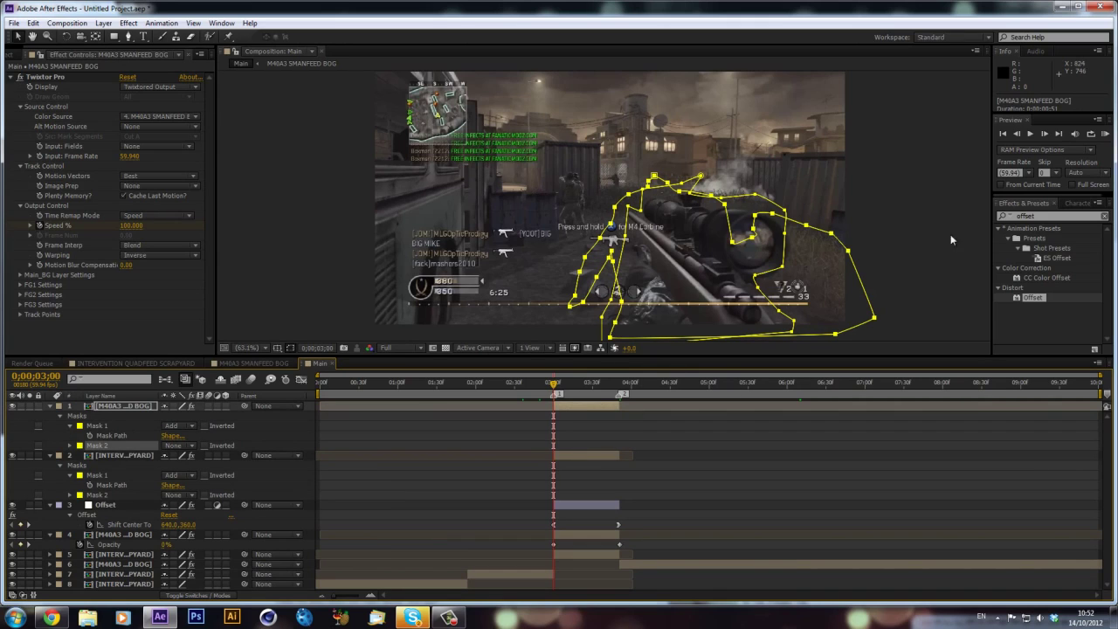
- Search the effects for "reshape", try the Reshape effect on the second-layer Intervention segment and remove it
{"action": "left_click", "coordinate": [1047, 216]}
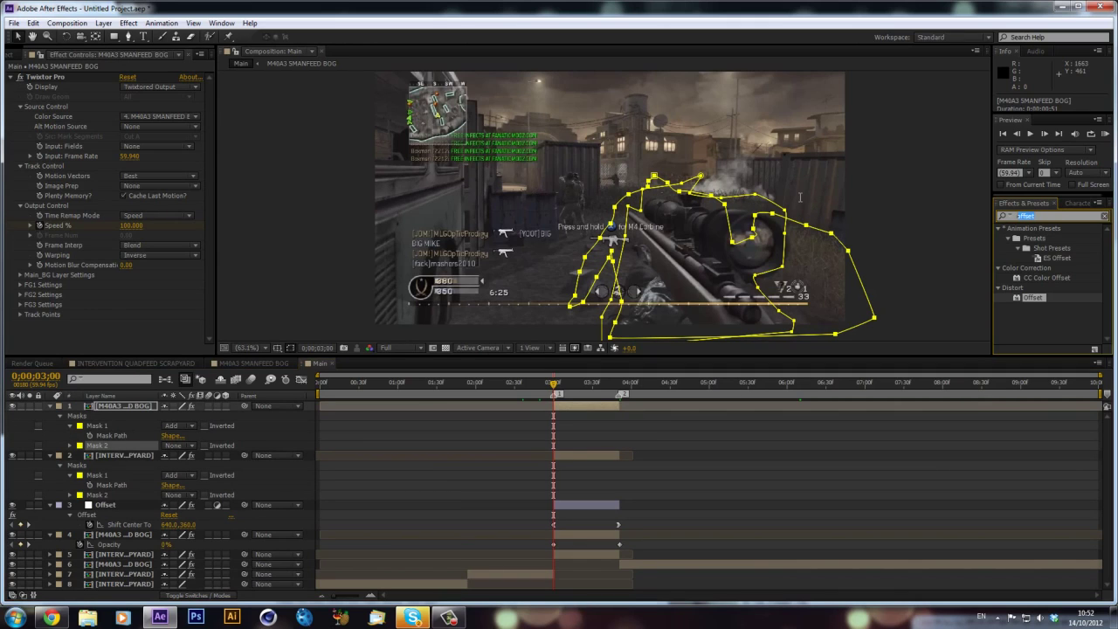
{"action": "type", "text": "reshape"}
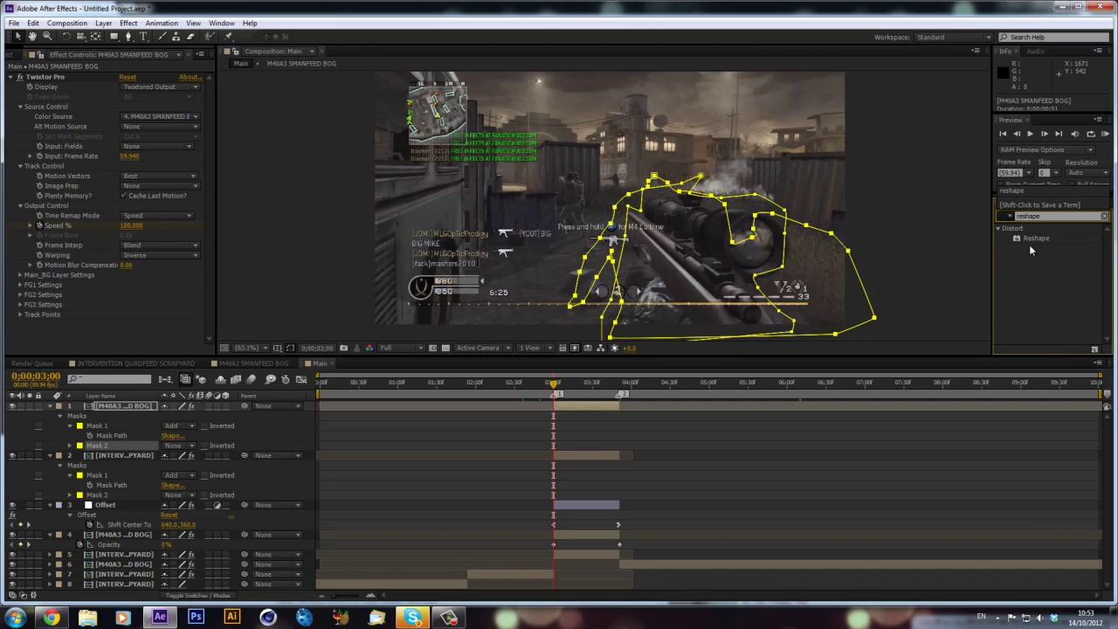
{"action": "left_click_drag", "start_coordinate": [1035, 238], "coordinate": [126, 453]}
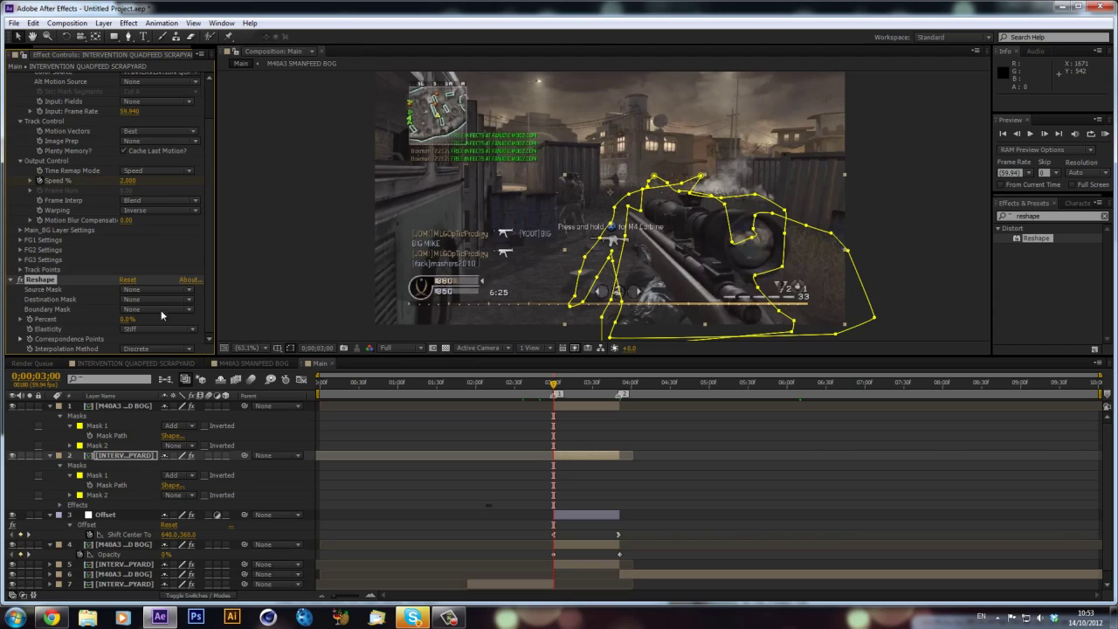
{"action": "key", "text": "Delete"}
- Cut both Mask 1 and Mask 2 from the second-layer Intervention segment
{"action": "left_click", "coordinate": [98, 475]}
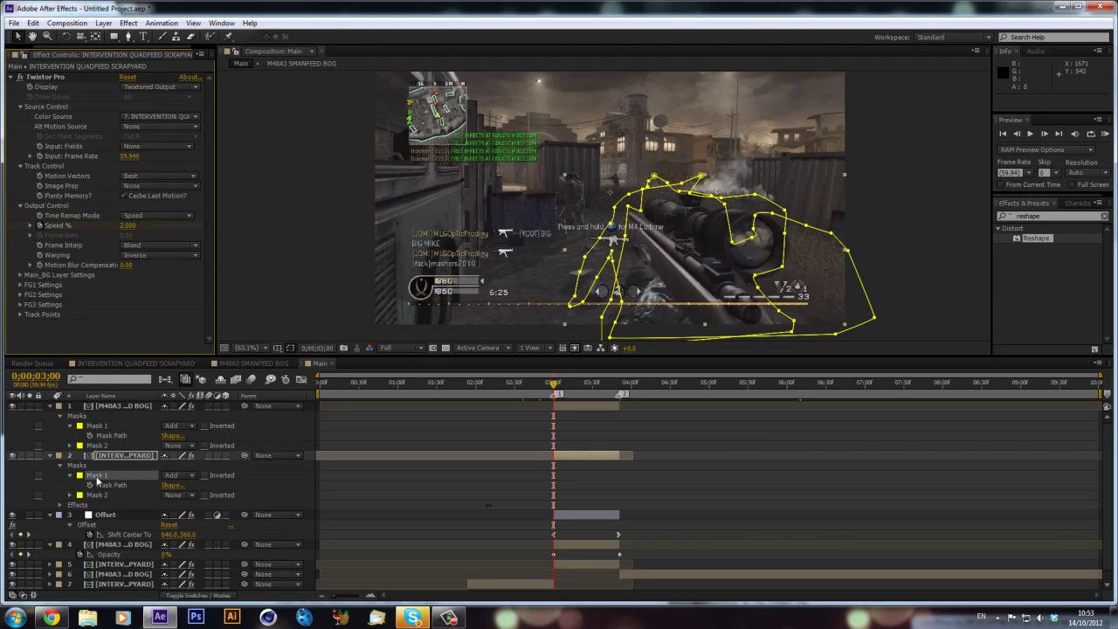
{"action": "left_click", "coordinate": [99, 495], "text": "shift"}
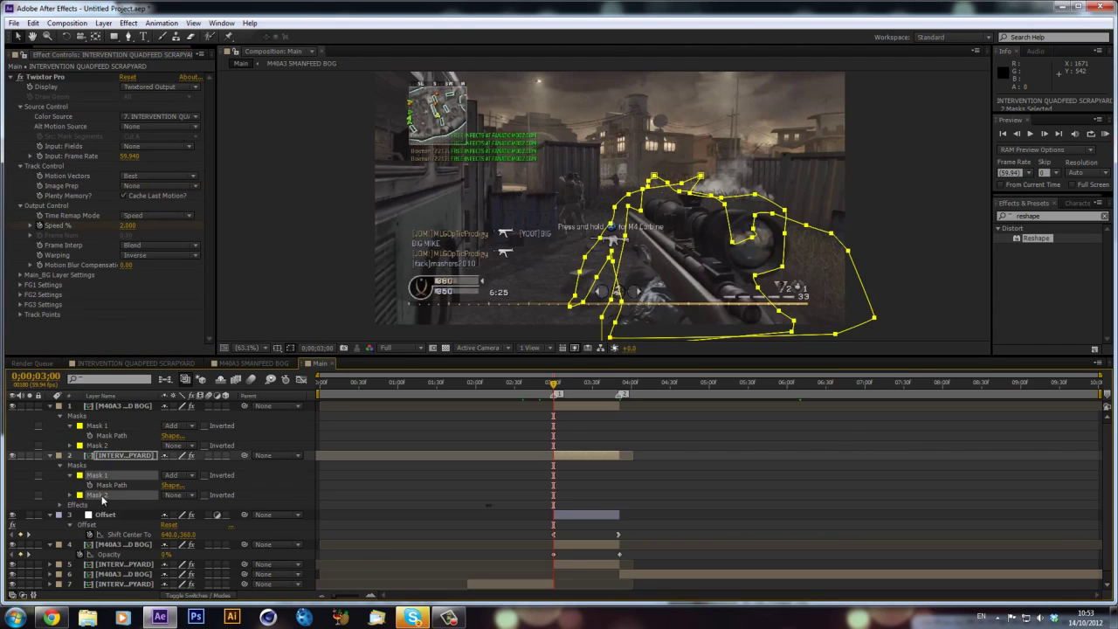
{"action": "key", "text": "Delete"}
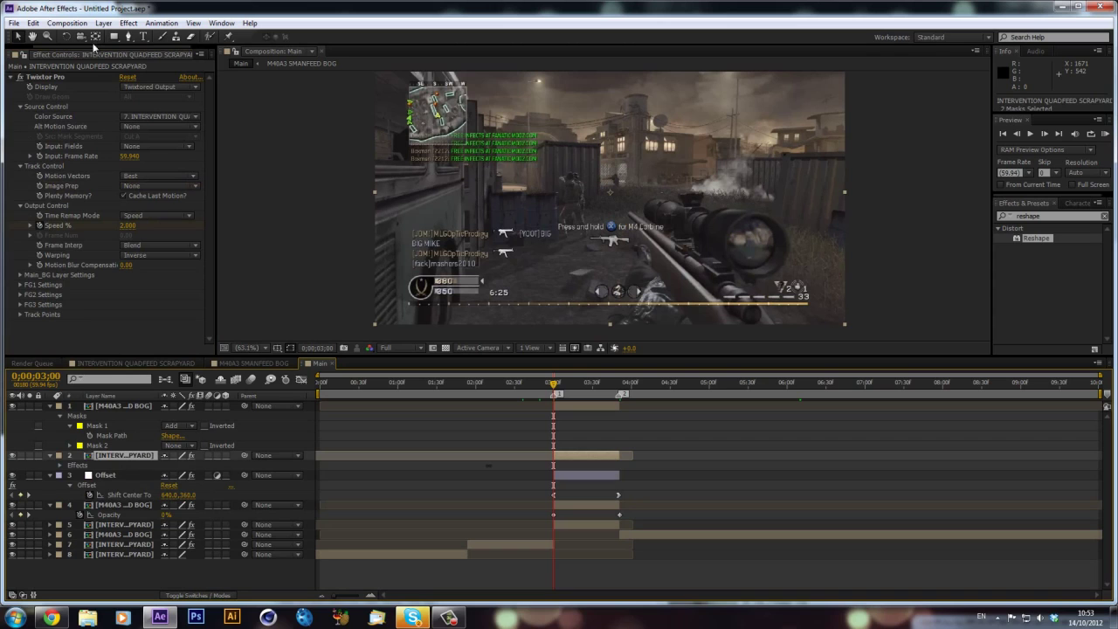
- Pre-compose the second-layer Intervention segment, moving all attributes into the new composition
{"action": "left_click", "coordinate": [104, 22]}
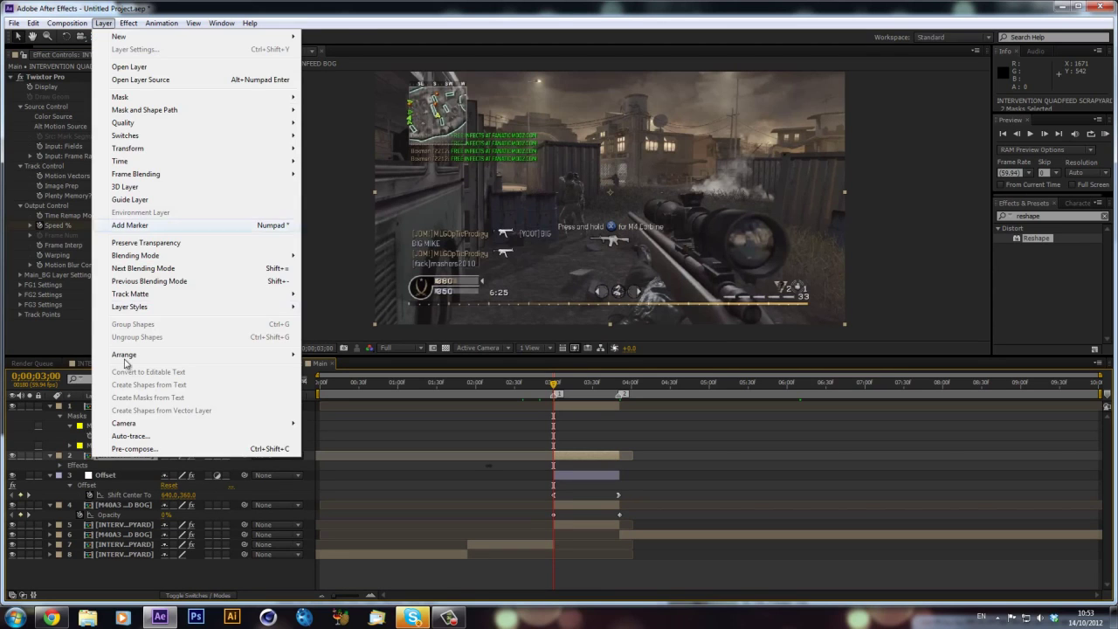
{"action": "left_click", "coordinate": [144, 448]}
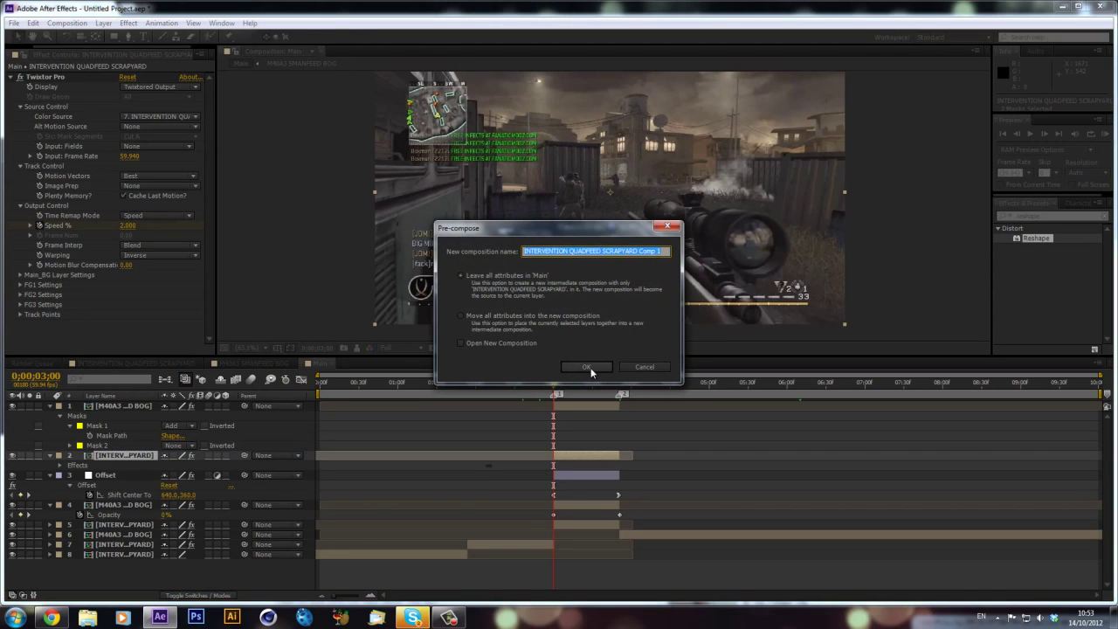
{"action": "left_click", "coordinate": [543, 316]}
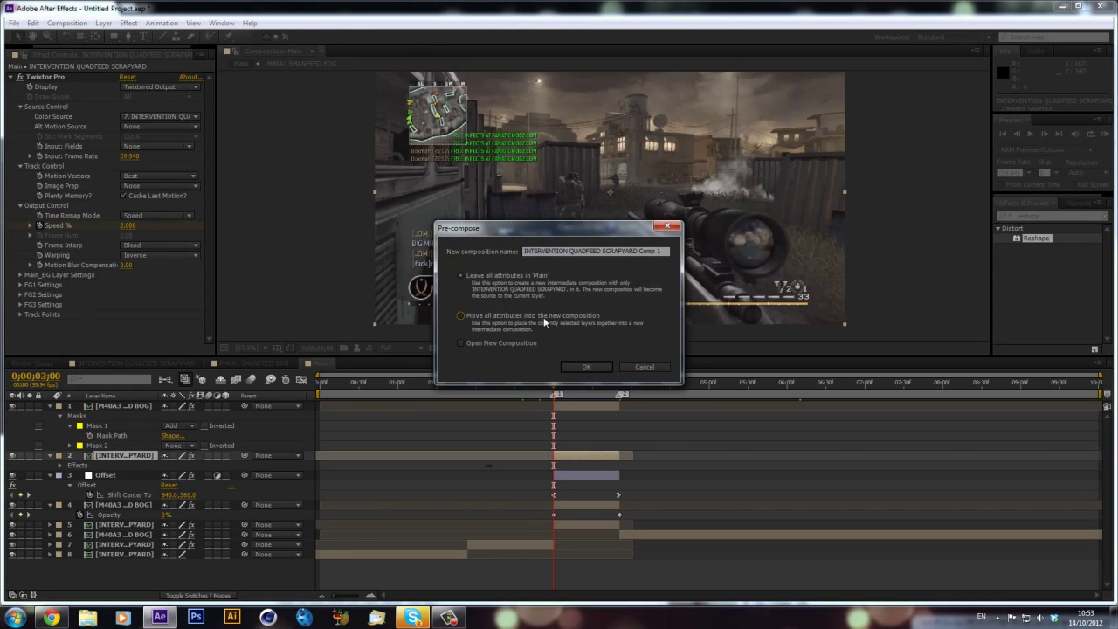
{"action": "left_click", "coordinate": [585, 367]}
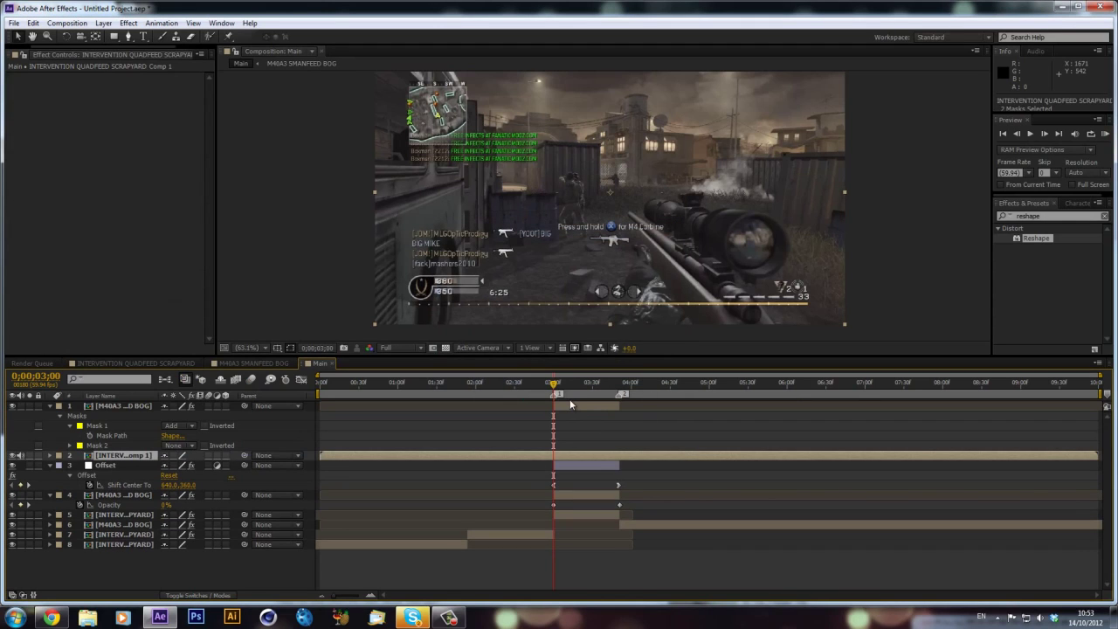
- Trim the pre-composed Intervention layer to 0;00;03;00 through 0;00;03;51, paste both gun masks onto it and reveal their mask paths
{"action": "left_click", "coordinate": [617, 385]}
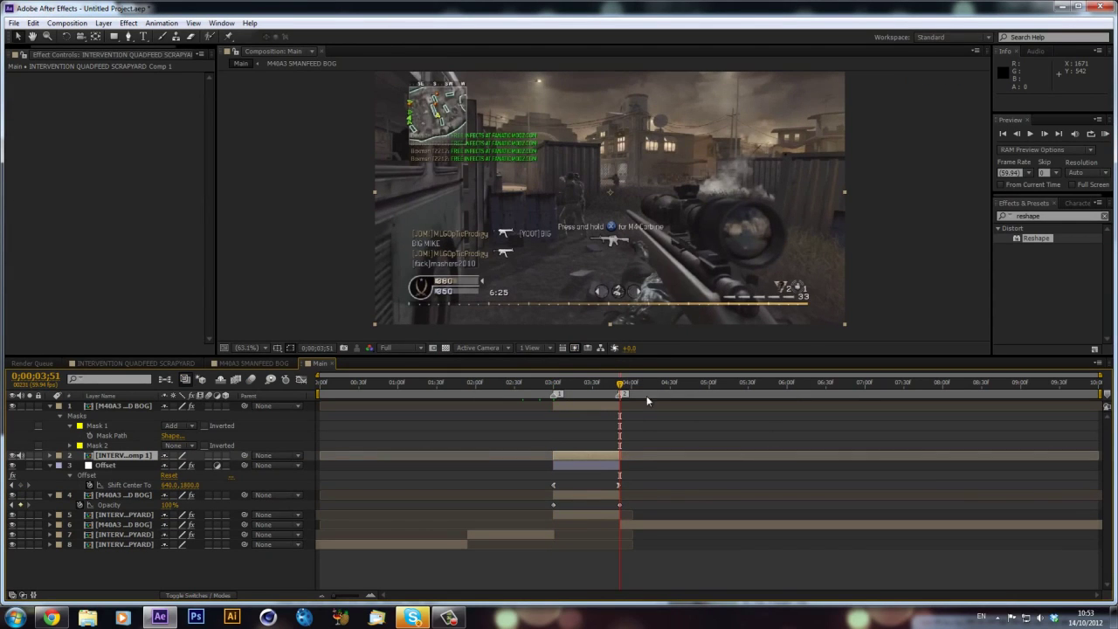
{"action": "left_click", "coordinate": [553, 388]}
{"action": "key", "text": "ctrl+v"}
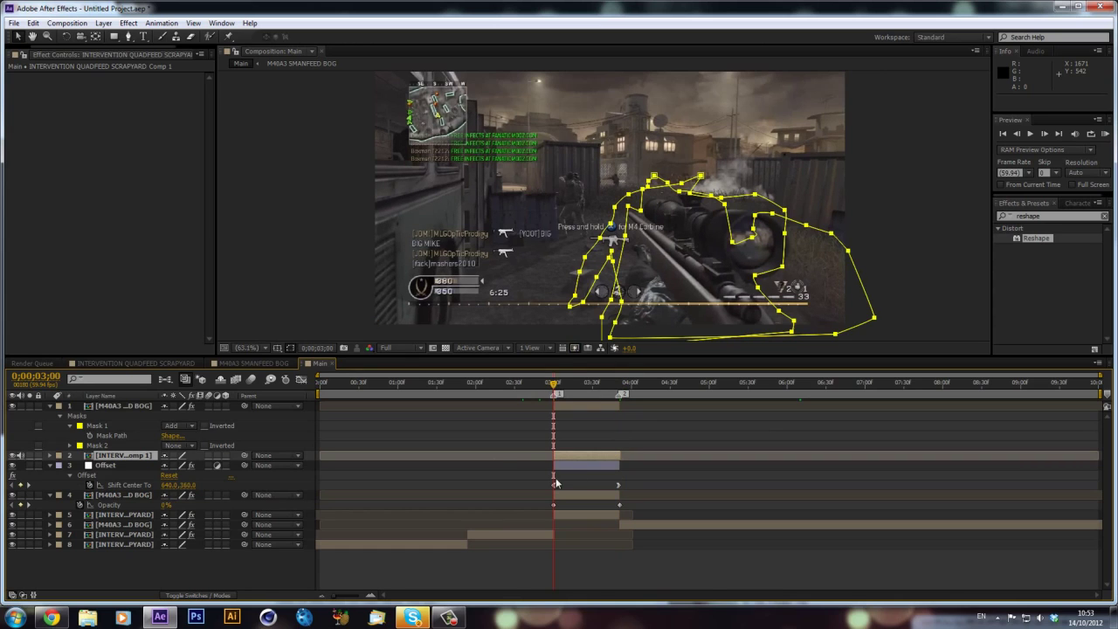
{"action": "key", "text": "m"}
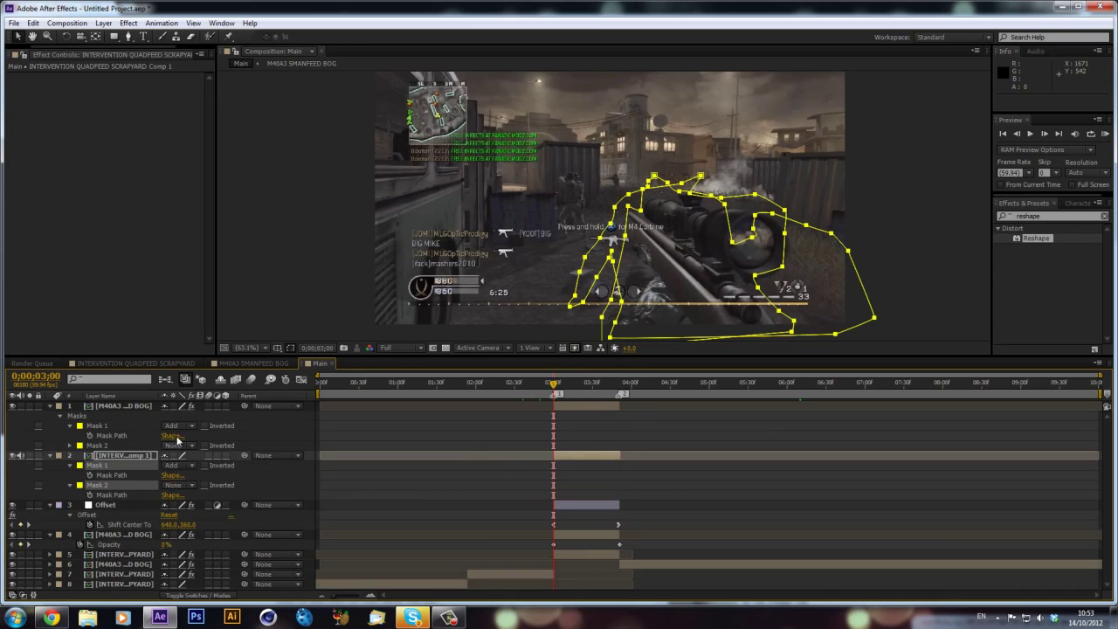
- Cut both Mask 1 and Mask 2 from the top-layer M40A3 segment
{"action": "left_click", "coordinate": [106, 426]}
{"action": "left_click", "coordinate": [109, 446], "text": "shift"}
{"action": "key", "text": "Delete"}
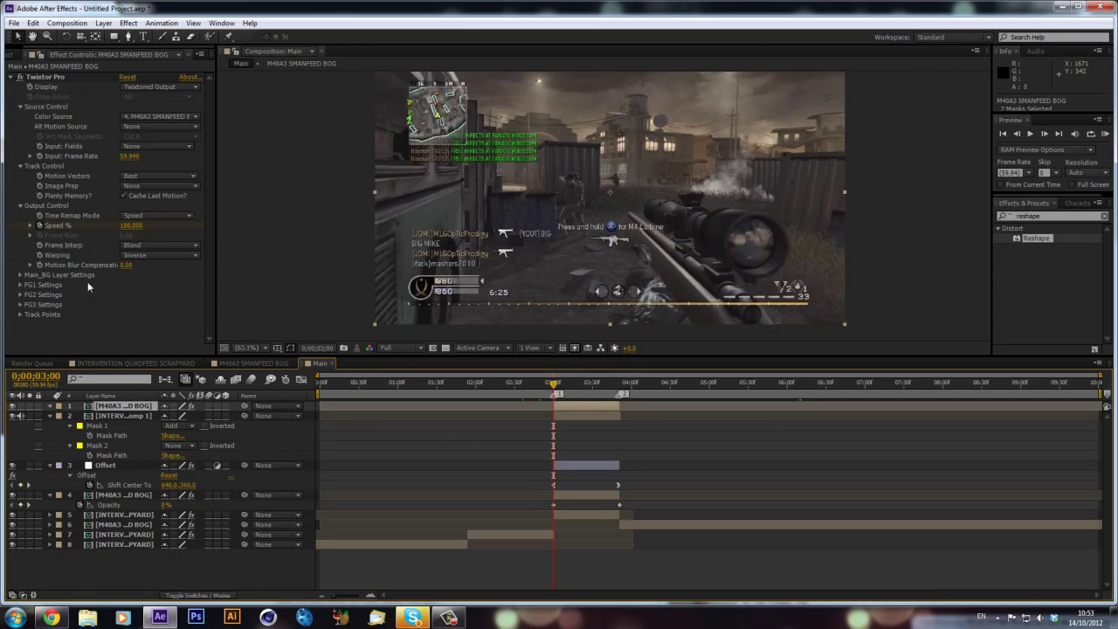
- Pre-compose the top-layer M40A3 segment, moving all attributes into the new composition, and paste both gun masks onto it
{"action": "left_click", "coordinate": [103, 23]}
{"action": "left_click", "coordinate": [206, 451]}
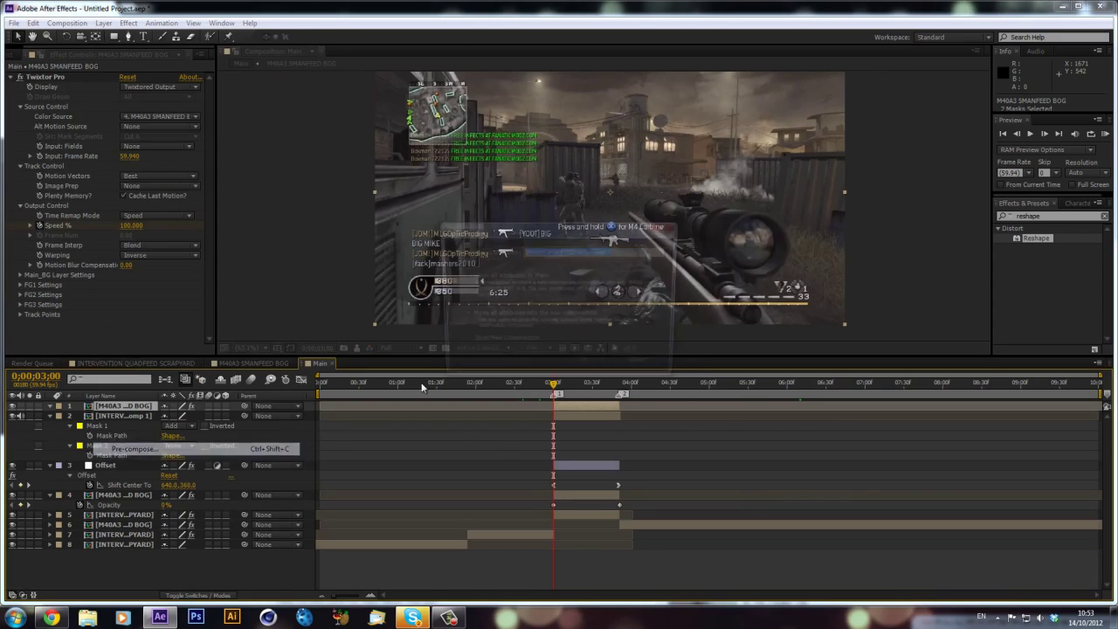
{"action": "left_click", "coordinate": [583, 366]}
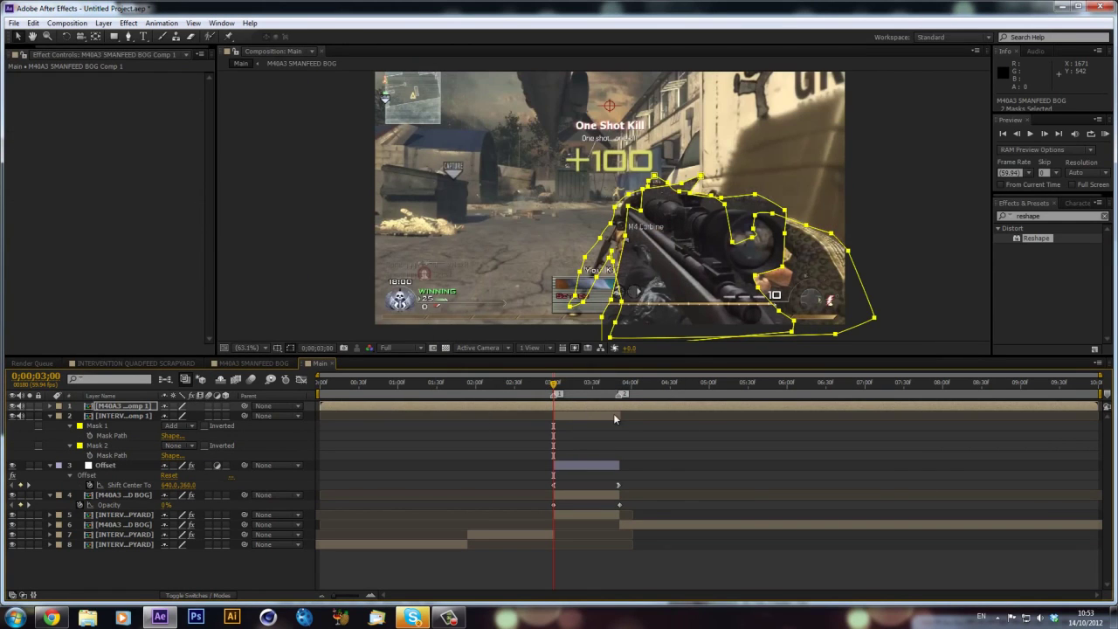
- Trim the pre-composed M40A3 layer so it spans 0;00;03;00 through 0;00;03;51
{"action": "left_click", "coordinate": [620, 386]}
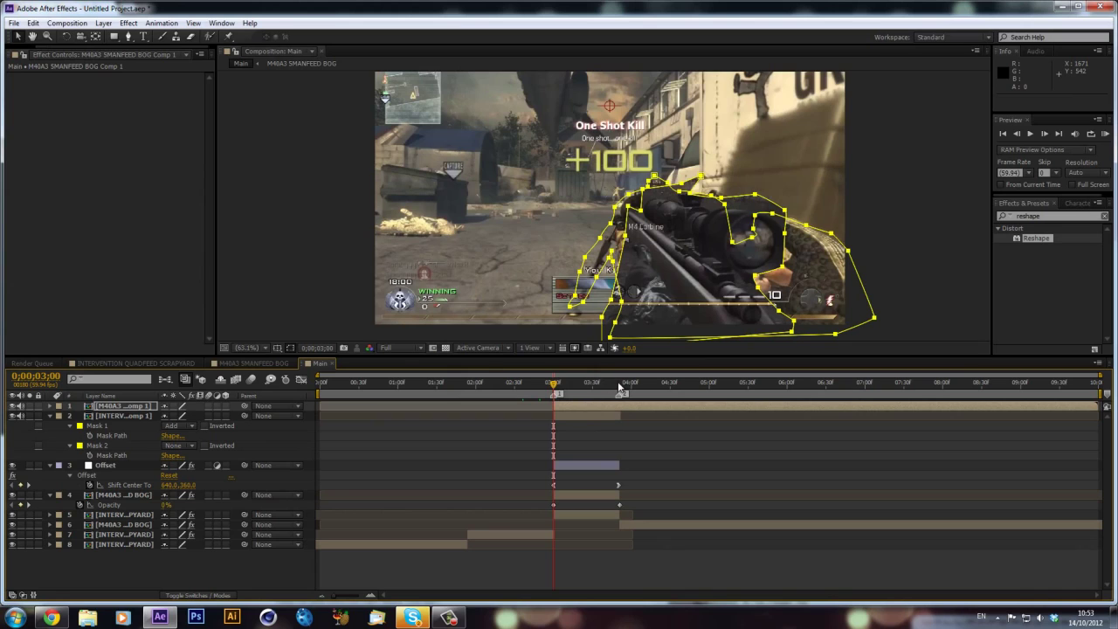
{"action": "key", "text": "alt+]"}
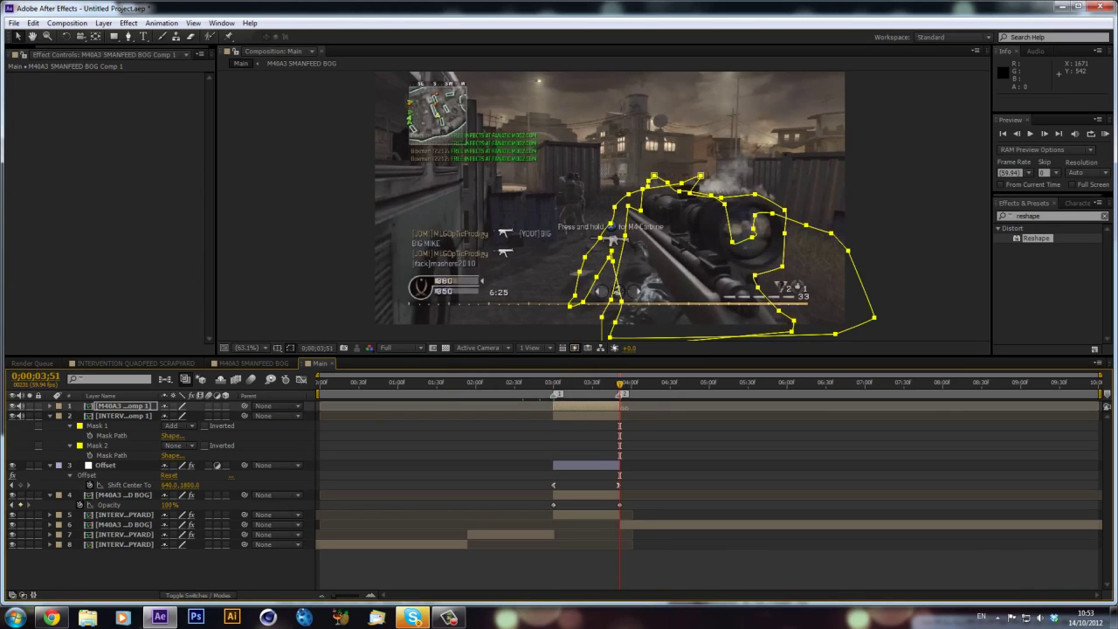
{"action": "left_click", "coordinate": [588, 453]}
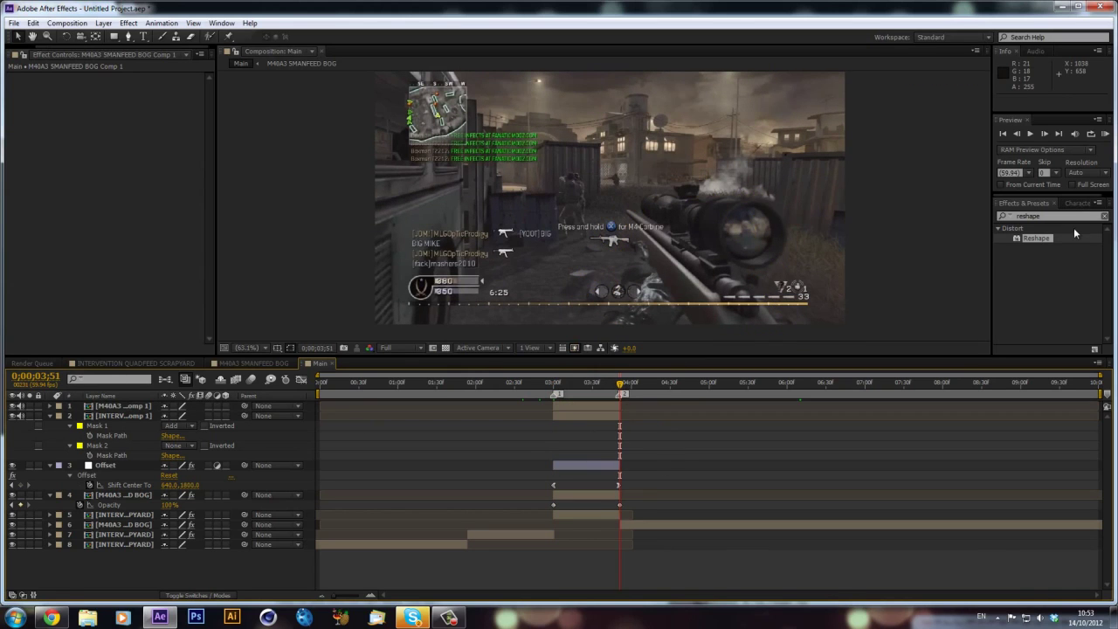
- Apply the Reshape effect to the pre-composed Intervention layer and check that layer soloed across the transition
{"action": "left_click_drag", "start_coordinate": [1036, 238], "coordinate": [88, 417]}
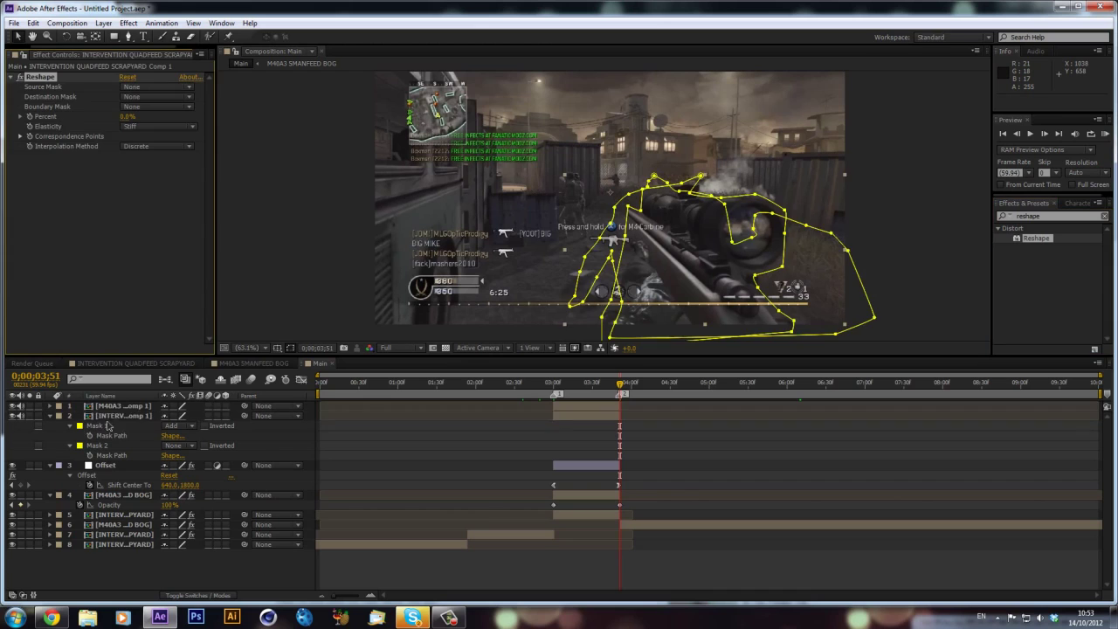
{"action": "left_click", "coordinate": [30, 416]}
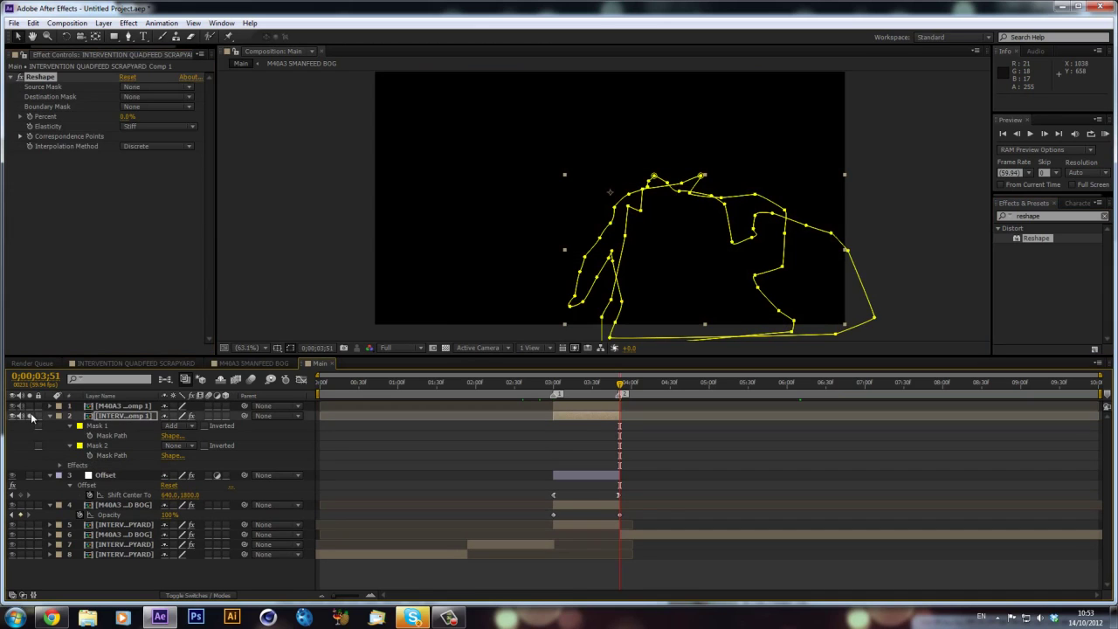
{"action": "left_click", "coordinate": [564, 384]}
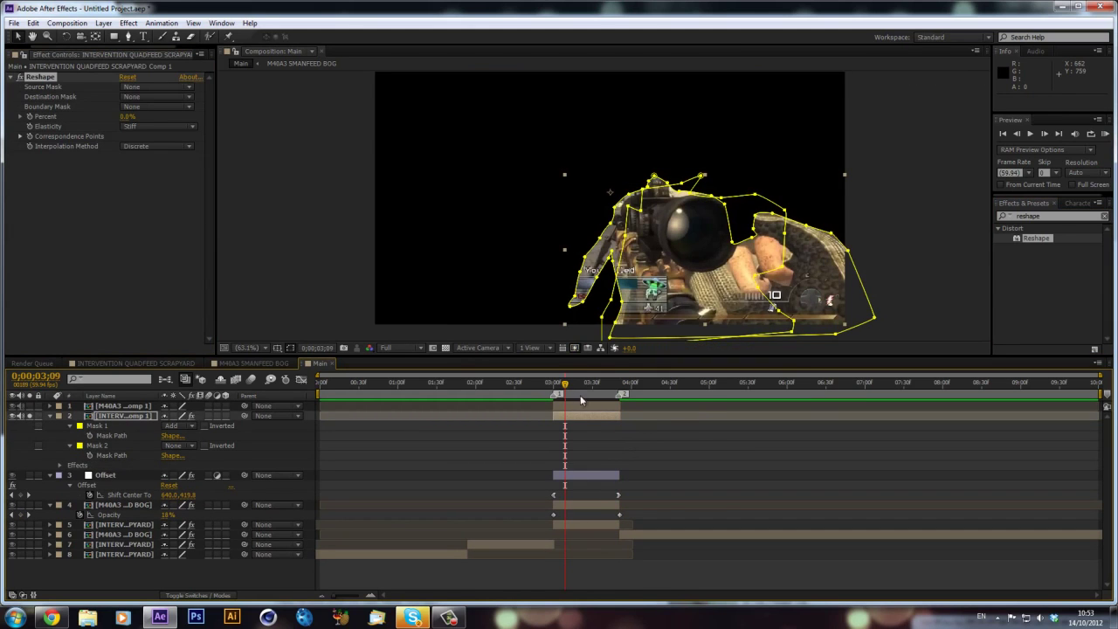
{"action": "left_click_drag", "start_coordinate": [586, 388], "coordinate": [620, 393]}
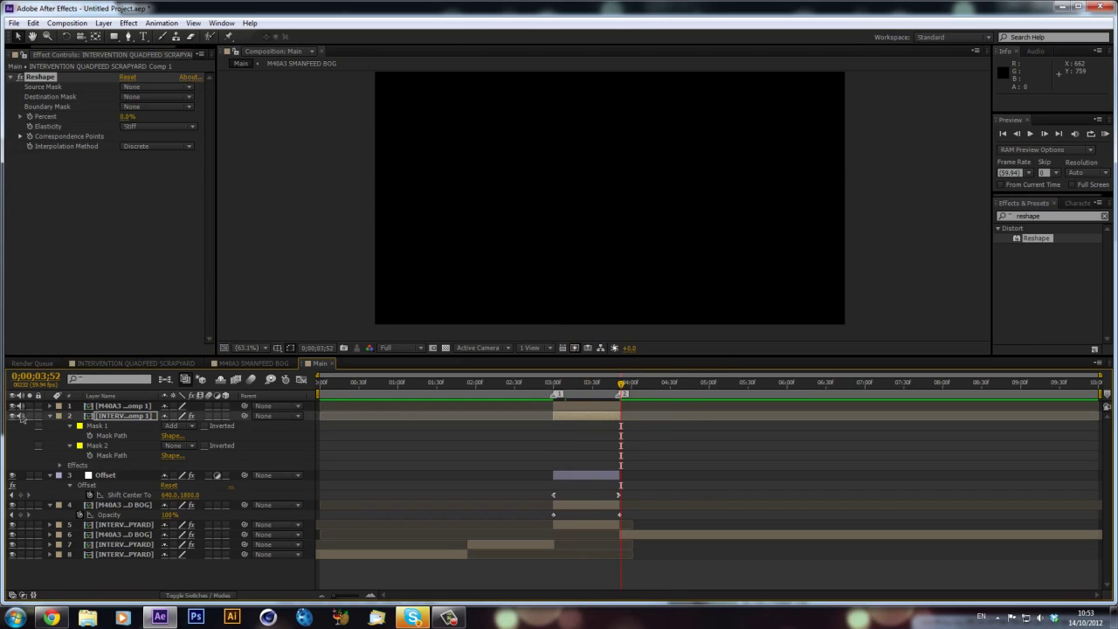
{"action": "left_click", "coordinate": [30, 415]}
{"action": "left_click", "coordinate": [560, 384]}
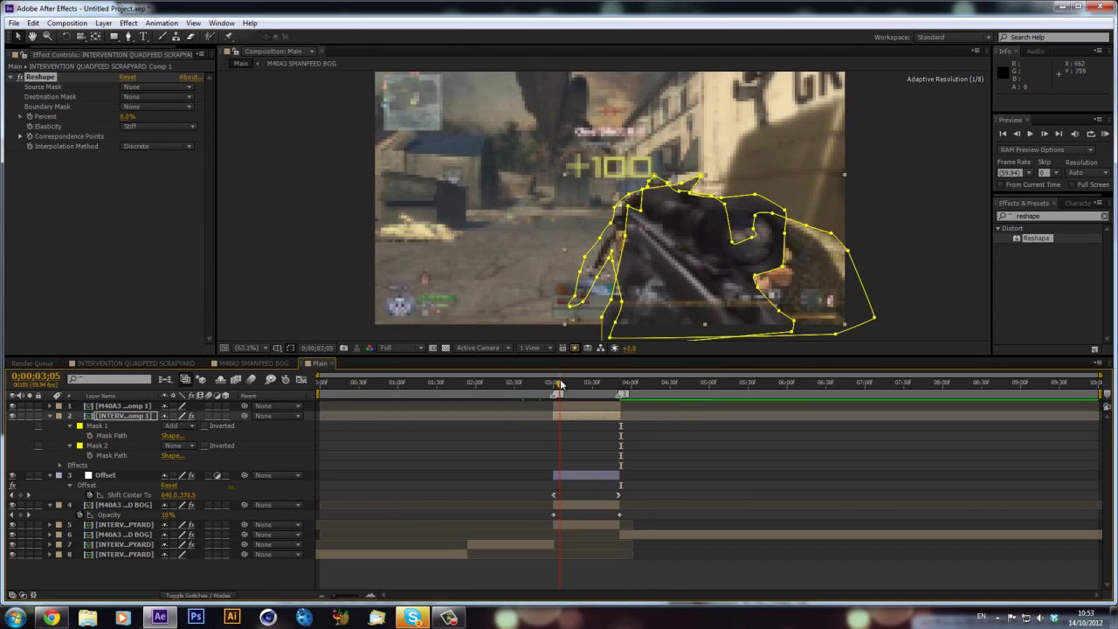
- Set the Intervention layer's Reshape Source Mask to Mask 1 and its Destination Mask to Mask 2
{"action": "left_click", "coordinate": [159, 87]}
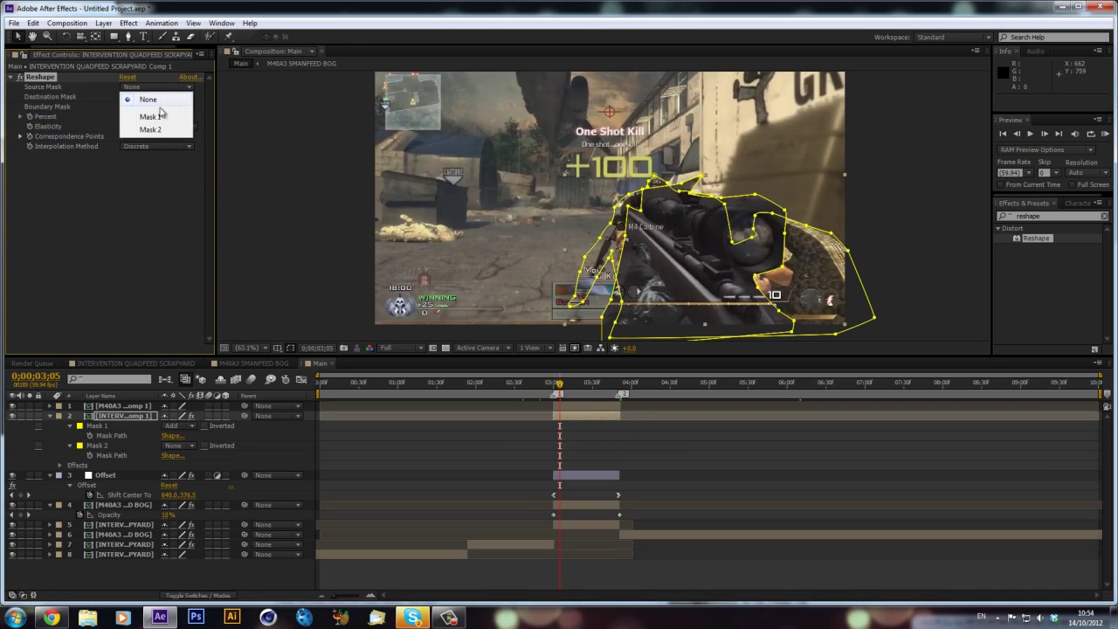
{"action": "left_click", "coordinate": [159, 117]}
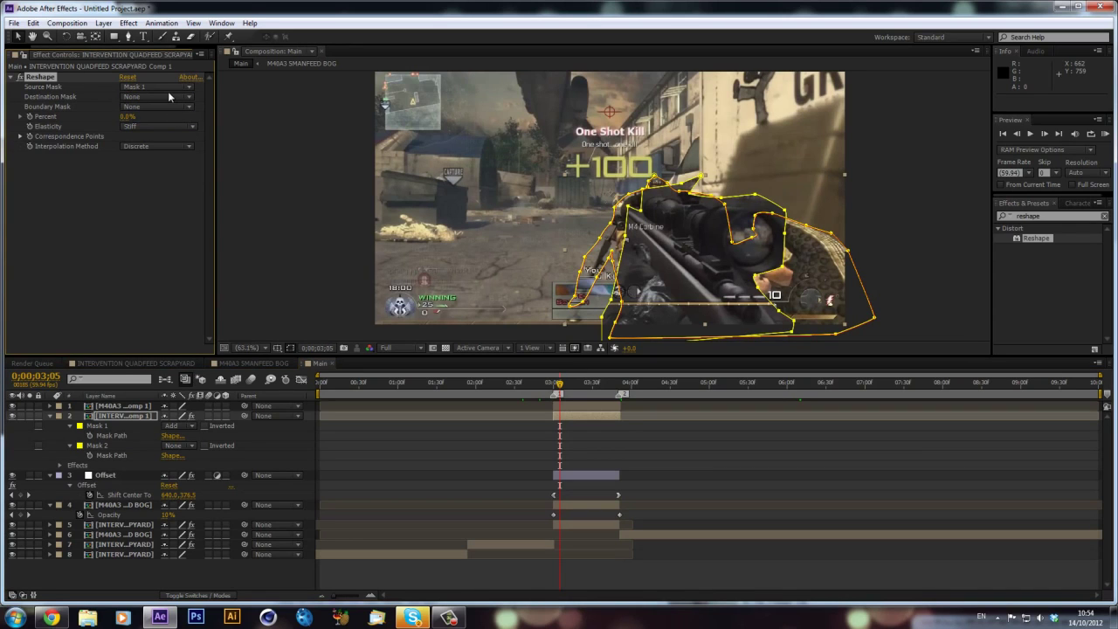
{"action": "left_click", "coordinate": [167, 96]}
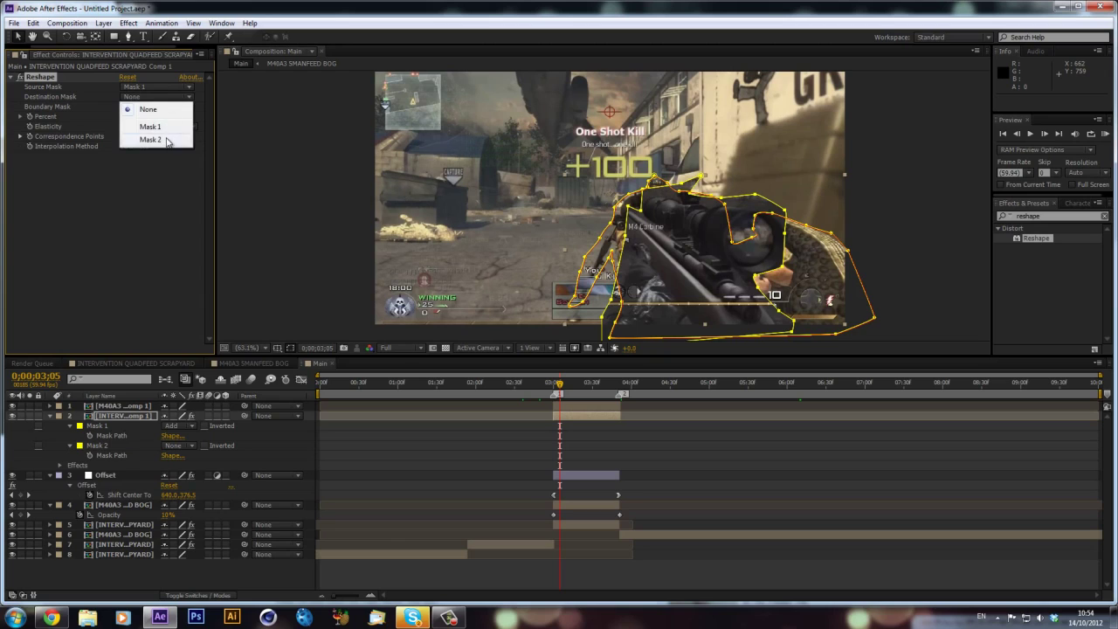
{"action": "left_click", "coordinate": [168, 140]}
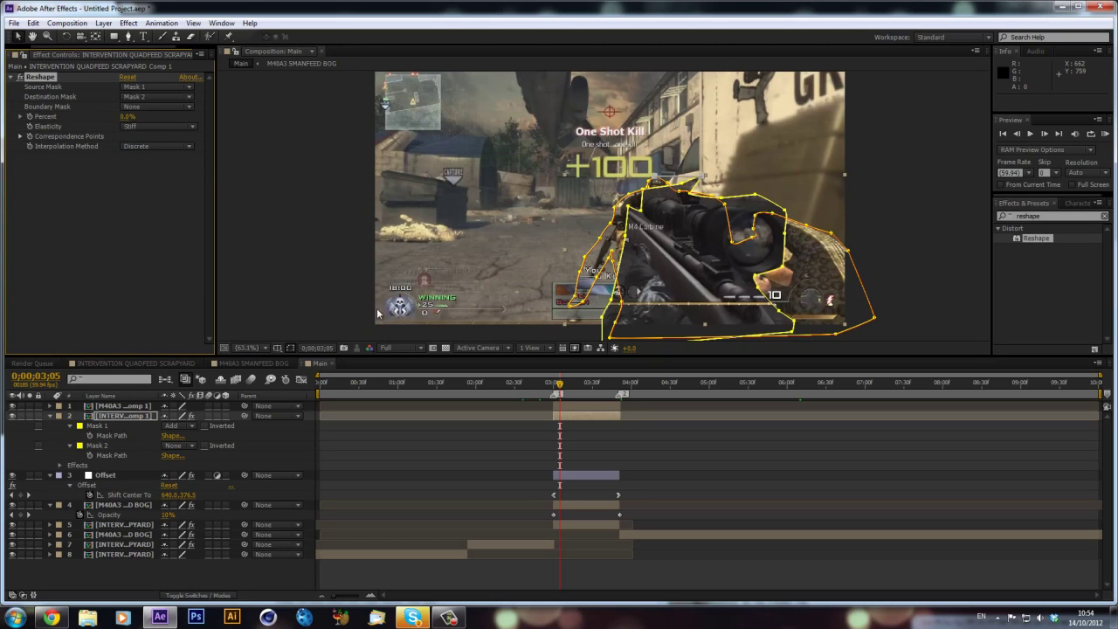
- Keyframe the Intervention layer's Reshape Percent from 0% at 0;00;03;00 to 100% at 0;00;03;51 and apply Reshape to the top M40A3 layer
{"action": "left_click_drag", "start_coordinate": [559, 383], "coordinate": [553, 383]}
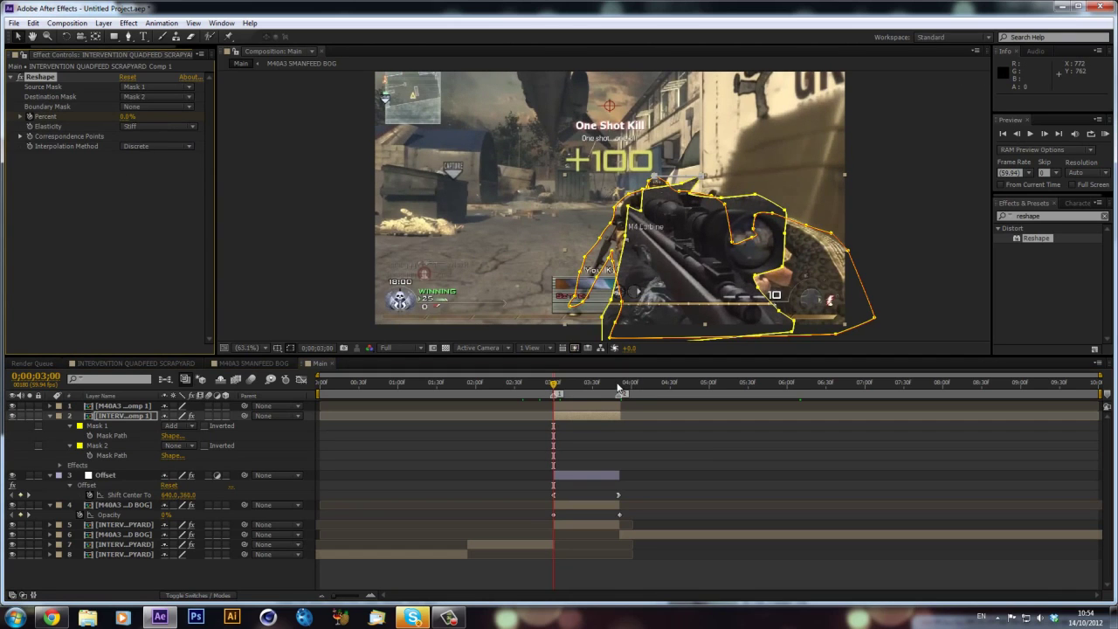
{"action": "key", "text": "k"}
{"action": "left_click_drag", "start_coordinate": [124, 117], "coordinate": [601, 407]}
- Lower the composition preview resolution to Quarter
{"action": "left_click", "coordinate": [395, 348]}
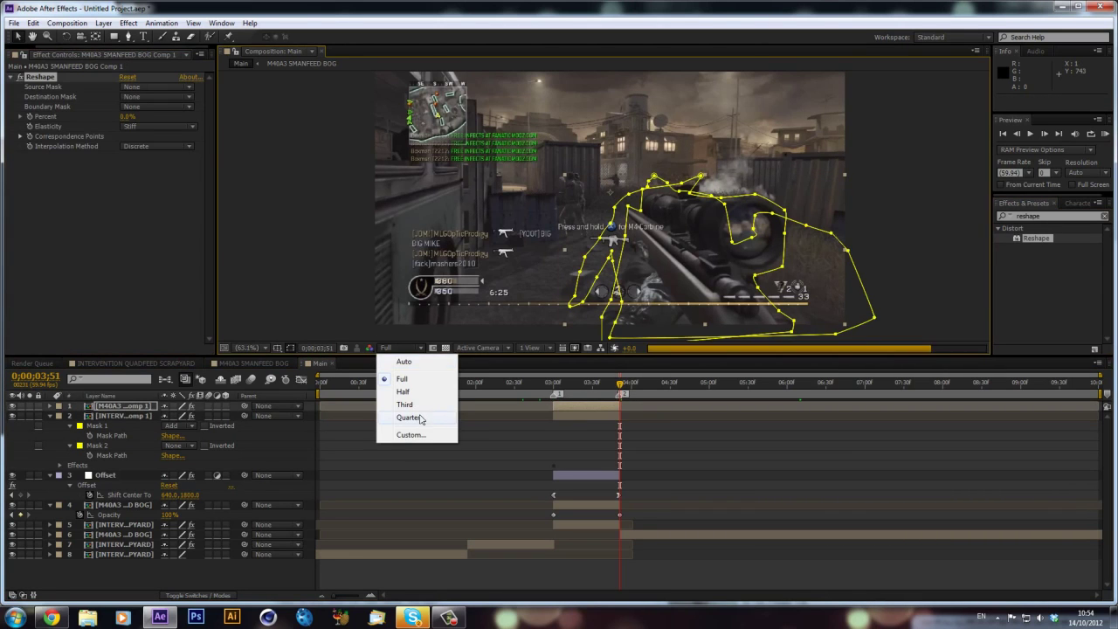
{"action": "left_click", "coordinate": [407, 417]}
{"action": "left_click", "coordinate": [696, 330]}
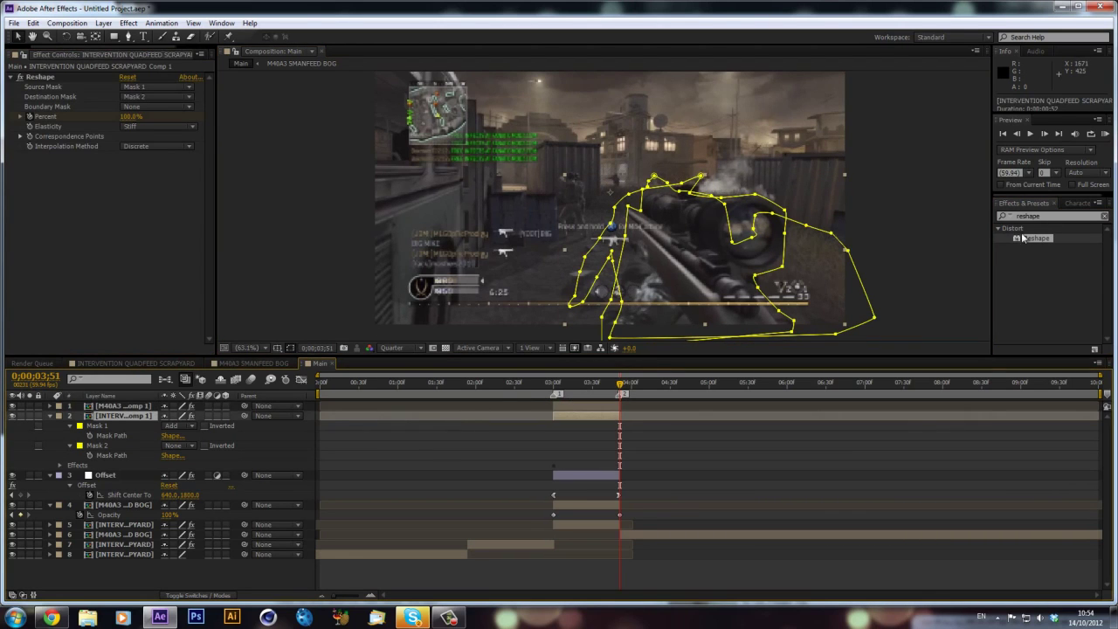
- Set the top M40A3 layer's Reshape Source Mask to Mask 1 and its Destination Mask to Mask 2
{"action": "left_click", "coordinate": [567, 406]}
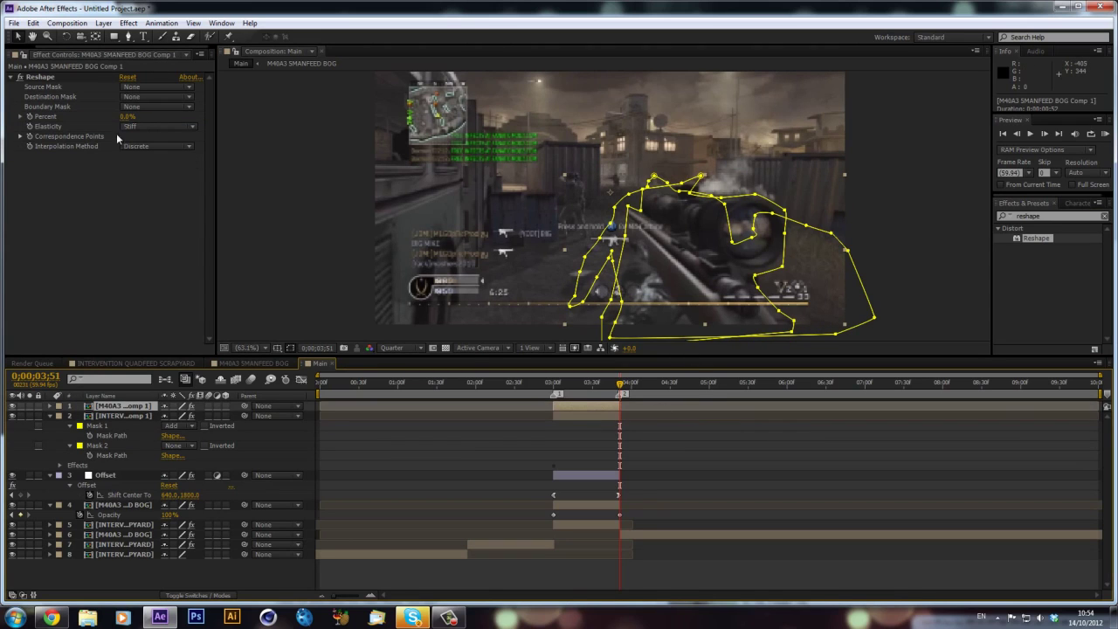
{"action": "left_click", "coordinate": [134, 88]}
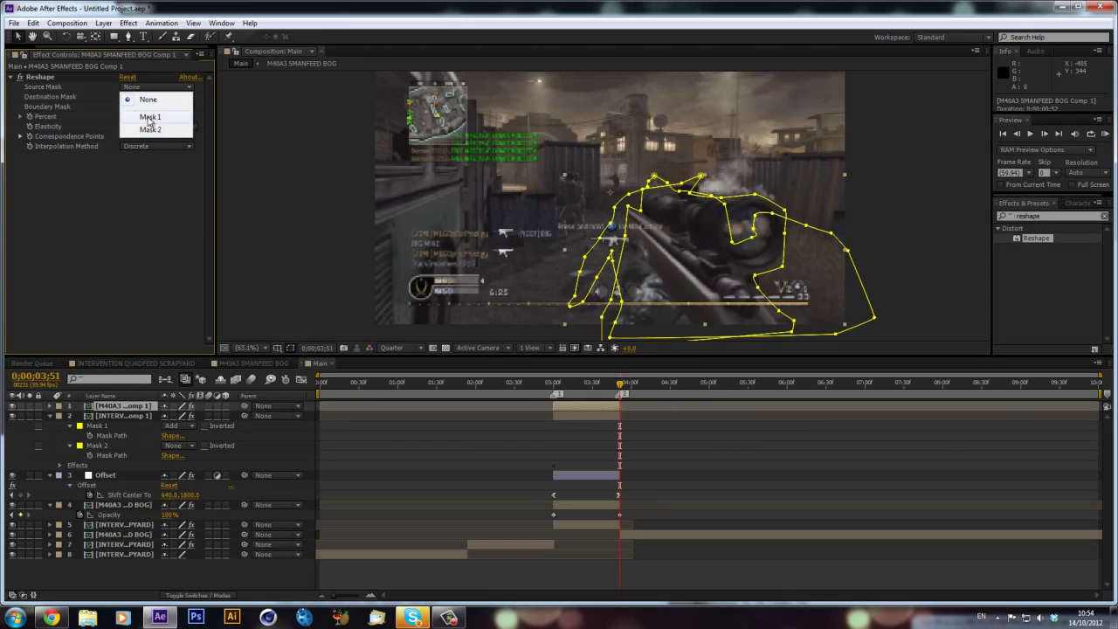
{"action": "left_click", "coordinate": [149, 118]}
{"action": "left_click", "coordinate": [154, 96]}
{"action": "left_click", "coordinate": [150, 138]}
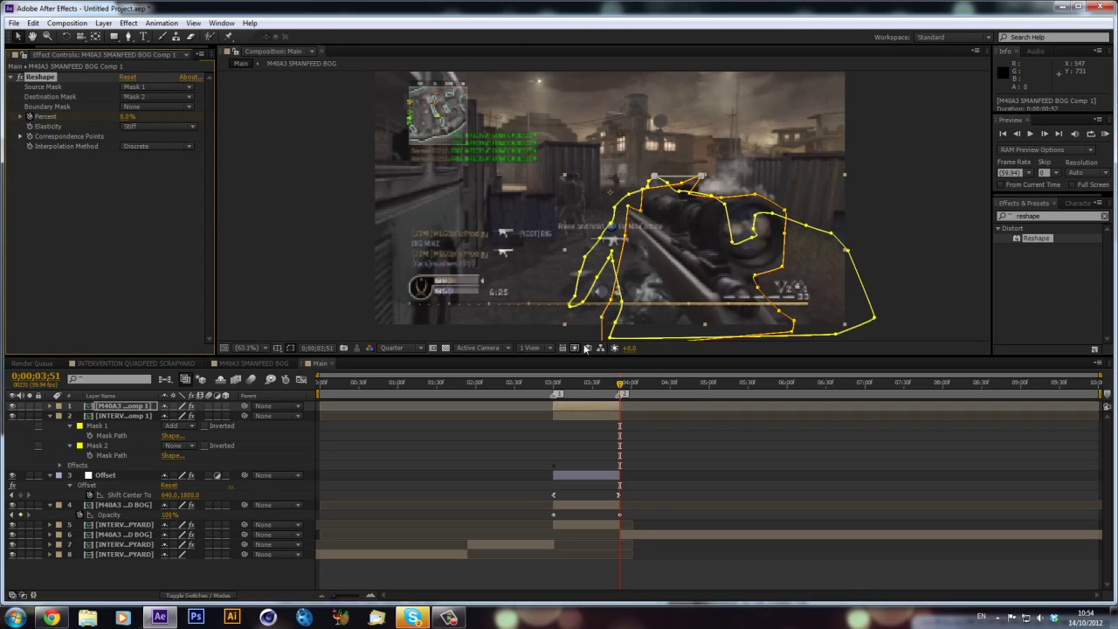
- Keyframe the M40A3 layer's Reshape Percent at 100% at 0;00;03;00 and 0% at 0;00;03;51, and scrub through the morph
{"action": "left_click", "coordinate": [553, 383]}
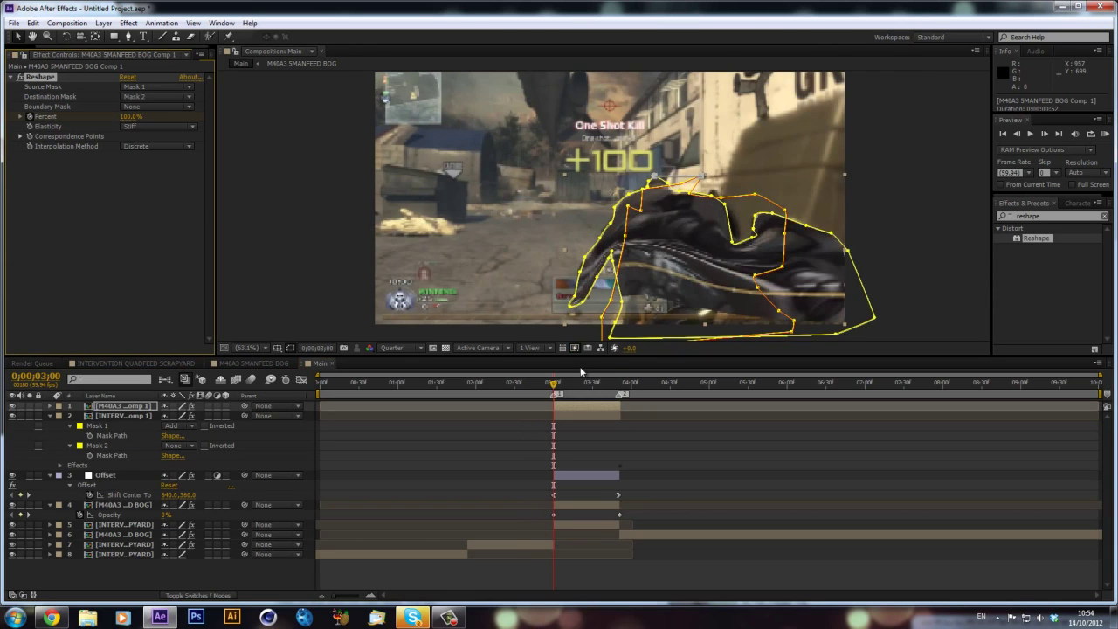
{"action": "left_click", "coordinate": [573, 389]}
{"action": "mouse_move", "coordinate": [576, 391]}
{"action": "left_mouse_down"}
{"action": "mouse_move", "coordinate": [599, 383]}
{"action": "mouse_move", "coordinate": [562, 385]}
{"action": "left_mouse_up"}
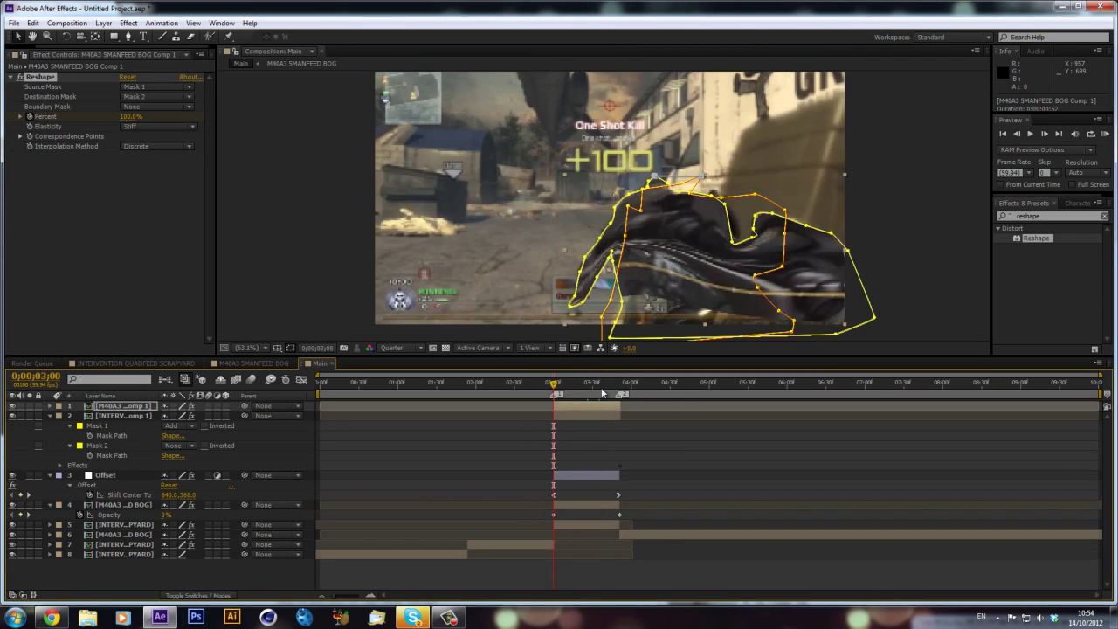
- Keyframe the top M40A3 layer's Opacity from 0% at 0;00;03;00 to 100% at 0;00;03;50
{"action": "key", "text": "t"}
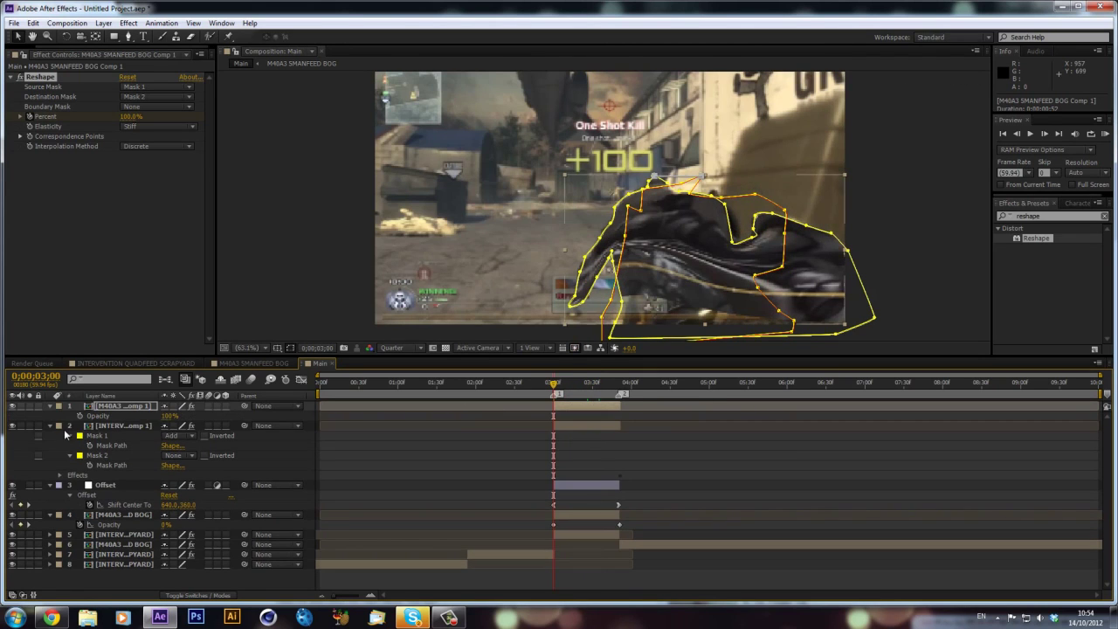
{"action": "left_click", "coordinate": [79, 416]}
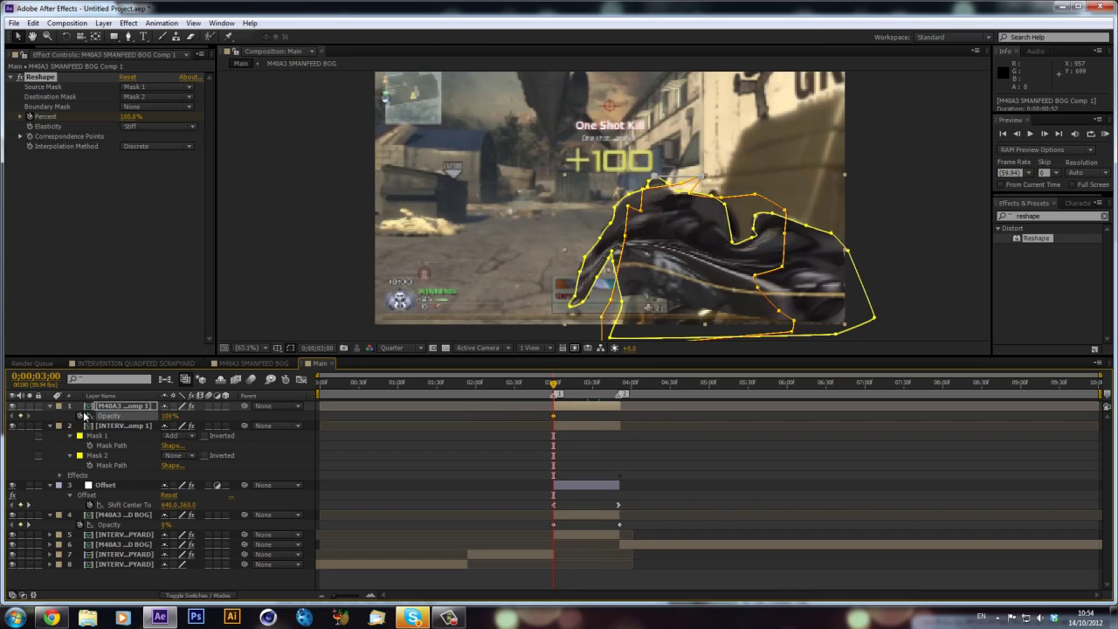
{"action": "left_click", "coordinate": [169, 415]}
{"action": "type", "text": "0"}
{"action": "key", "text": "Return"}
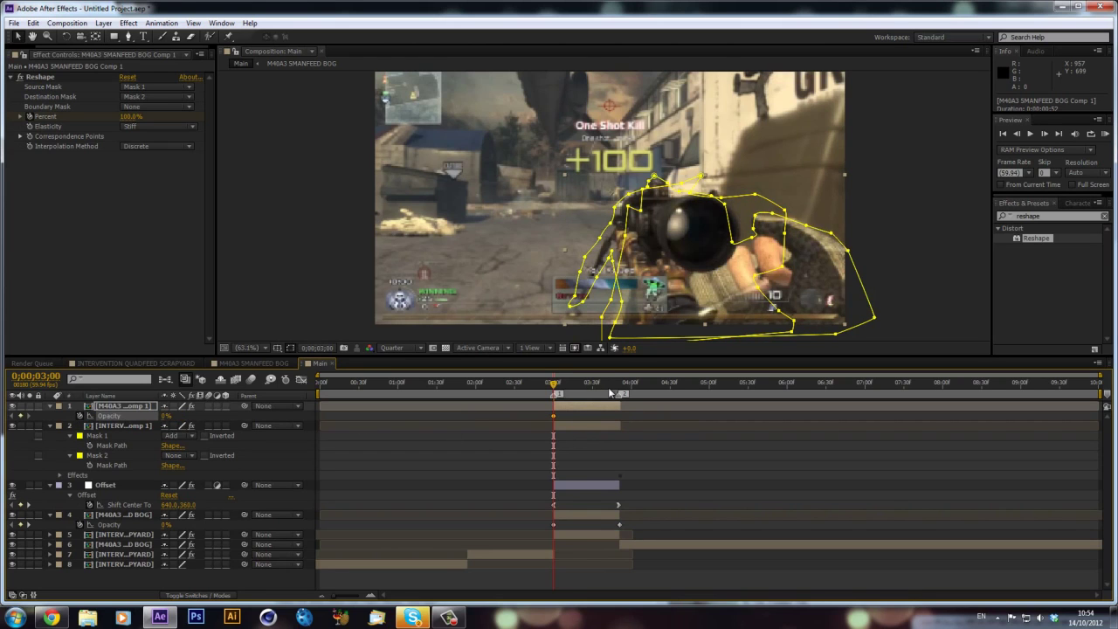
{"action": "left_click", "coordinate": [616, 392]}
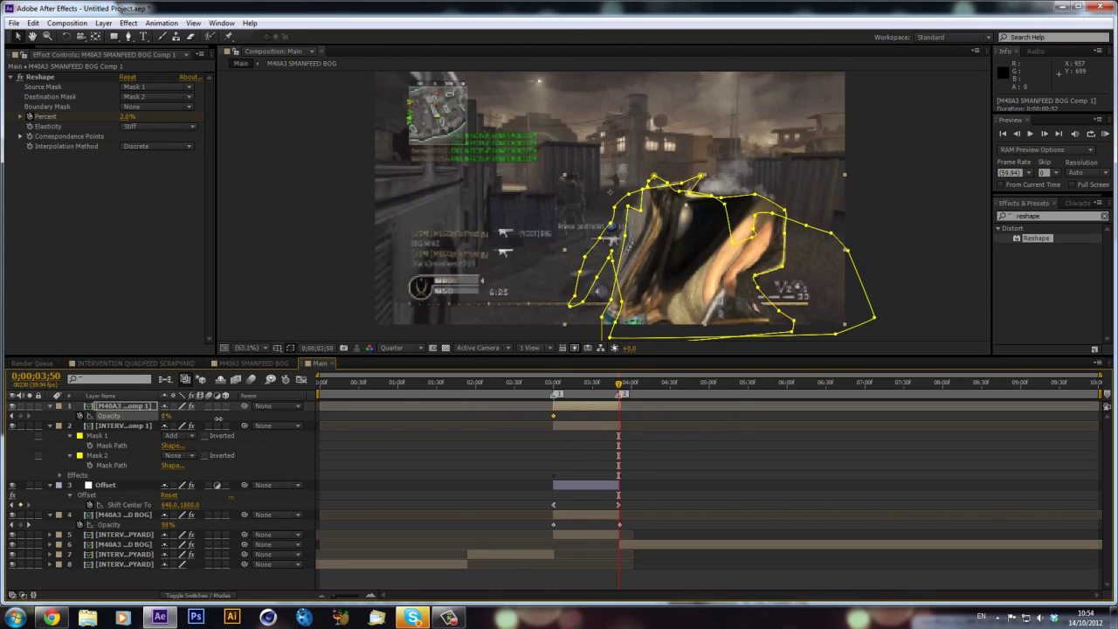
{"action": "left_click_drag", "start_coordinate": [218, 418], "coordinate": [358, 408]}
- Set the work area from 0;00;02;20 to 0;00;04;19 and play a RAM preview of the transition
{"action": "left_click", "coordinate": [581, 386]}
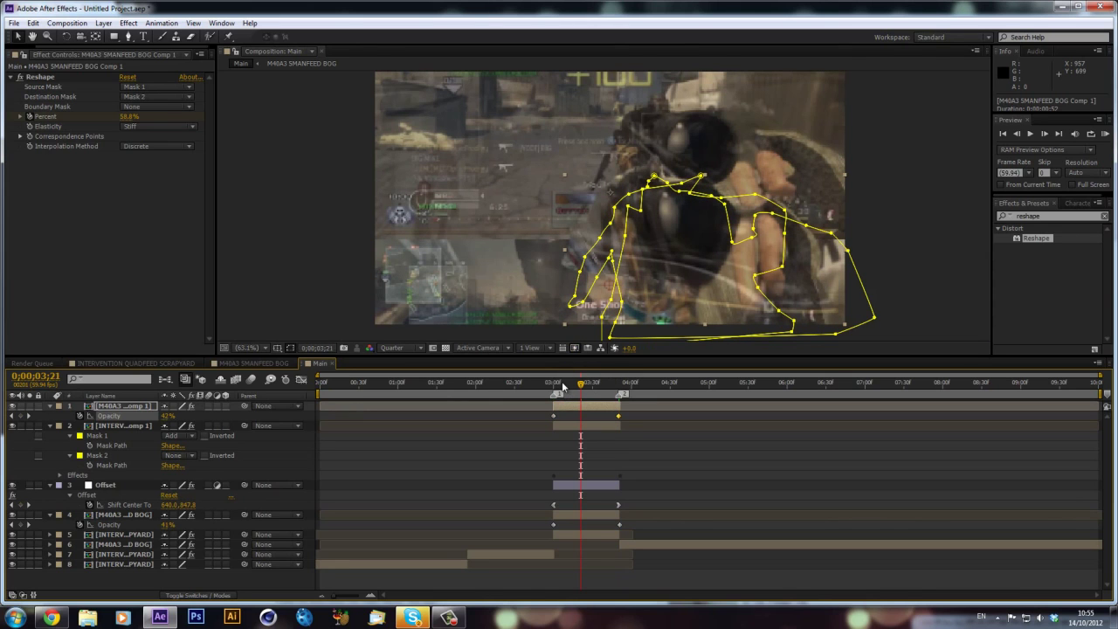
{"action": "left_click_drag", "start_coordinate": [581, 384], "coordinate": [503, 384]}
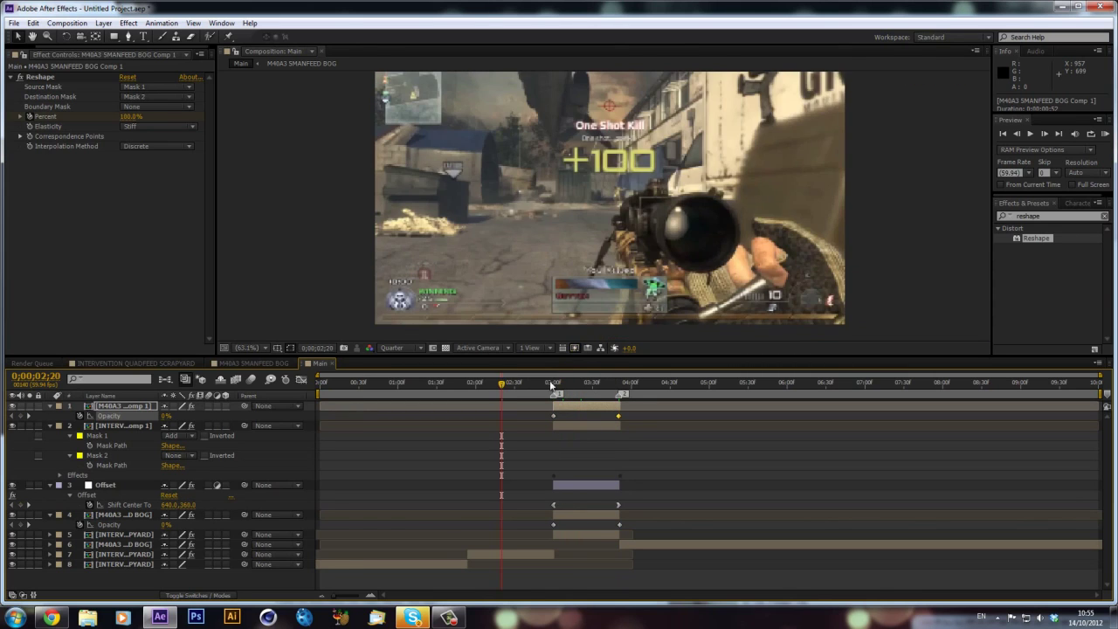
{"action": "key", "text": "b"}
{"action": "left_click", "coordinate": [655, 384]}
{"action": "key", "text": "n"}
{"action": "key", "text": "KP_0"}
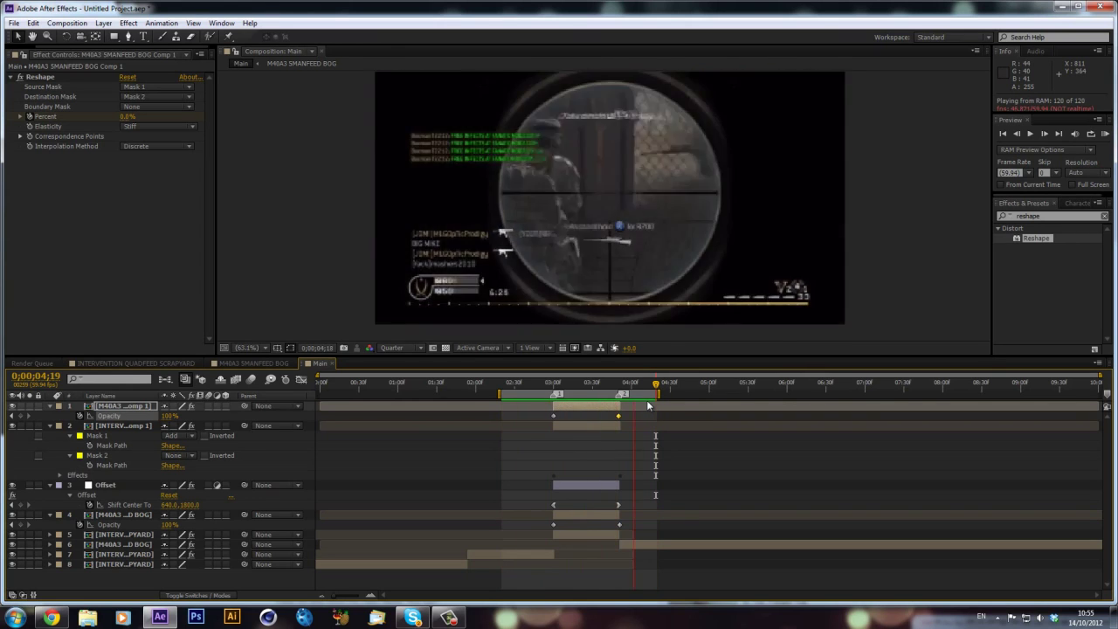
{"action": "key", "text": "space"}
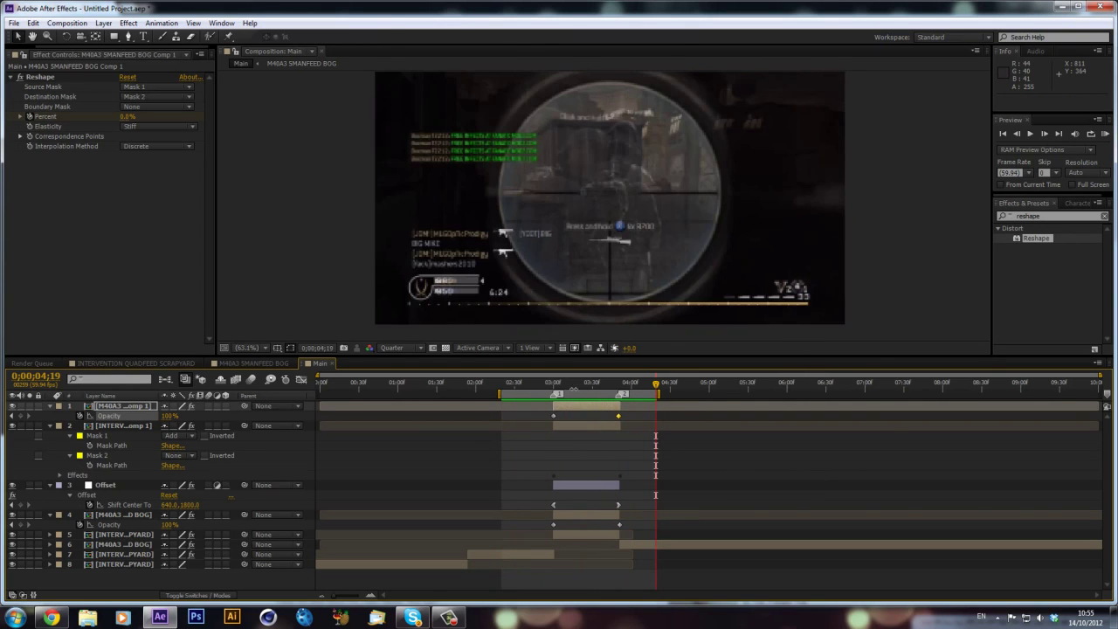
- Set the Reshape Elasticity to Super Fluid on both the top M40A3 layer and the masked Intervention layer below it
{"action": "left_click", "coordinate": [157, 127]}
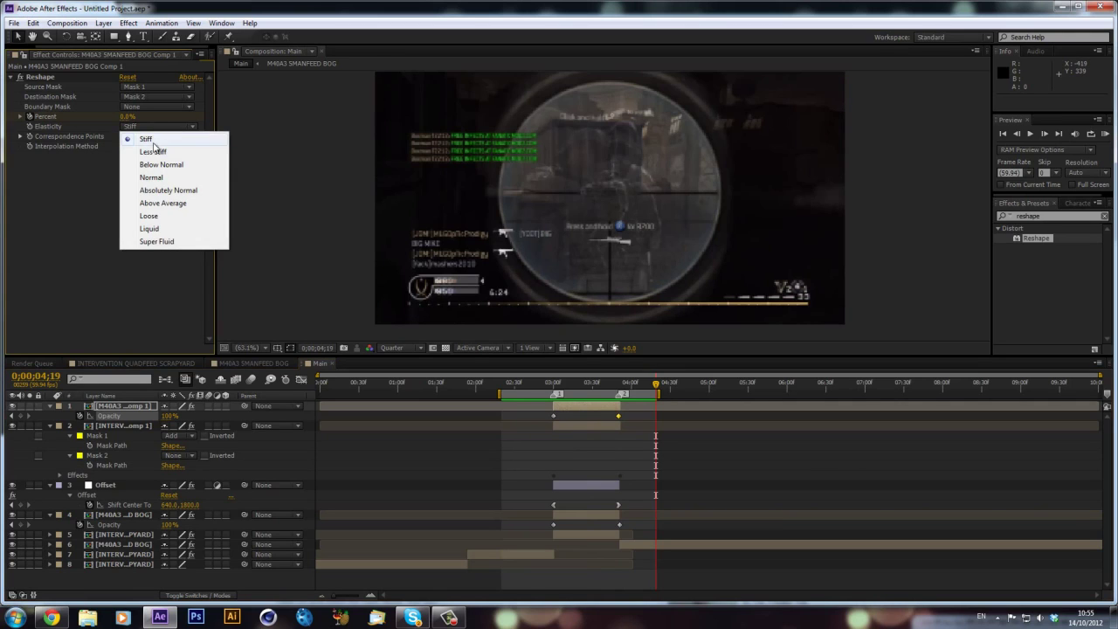
{"action": "left_click", "coordinate": [157, 241]}
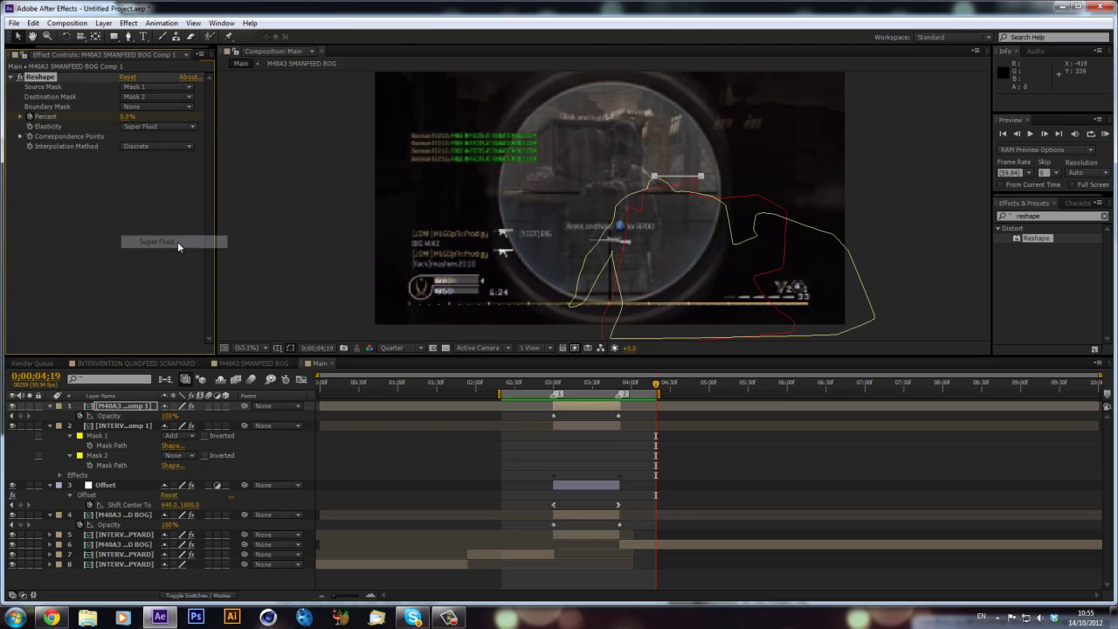
{"action": "left_click", "coordinate": [578, 426]}
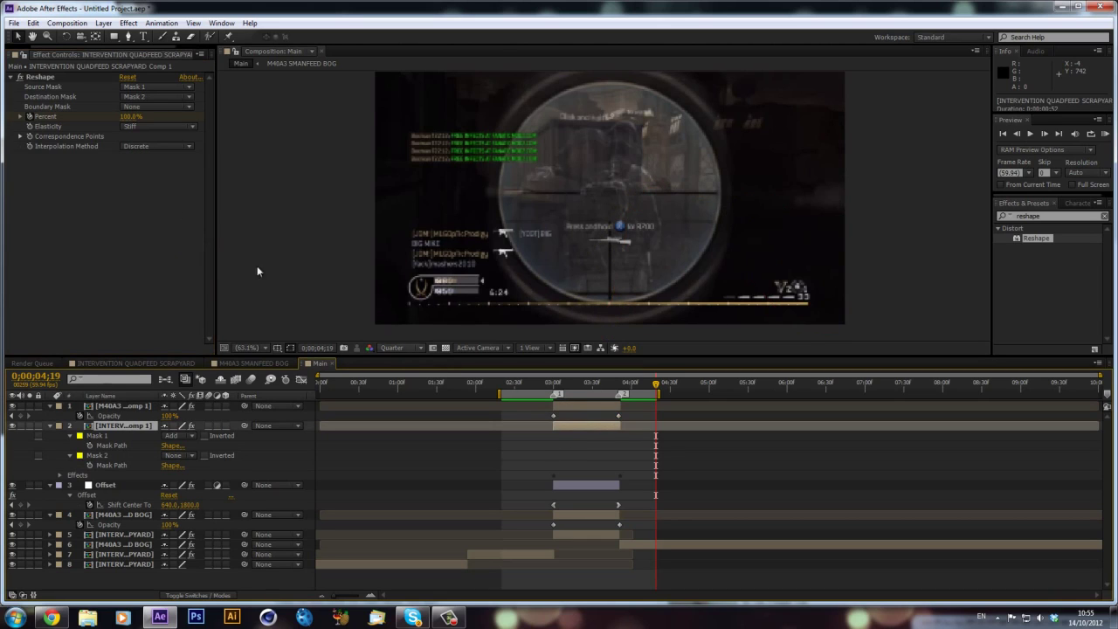
{"action": "left_click", "coordinate": [169, 127]}
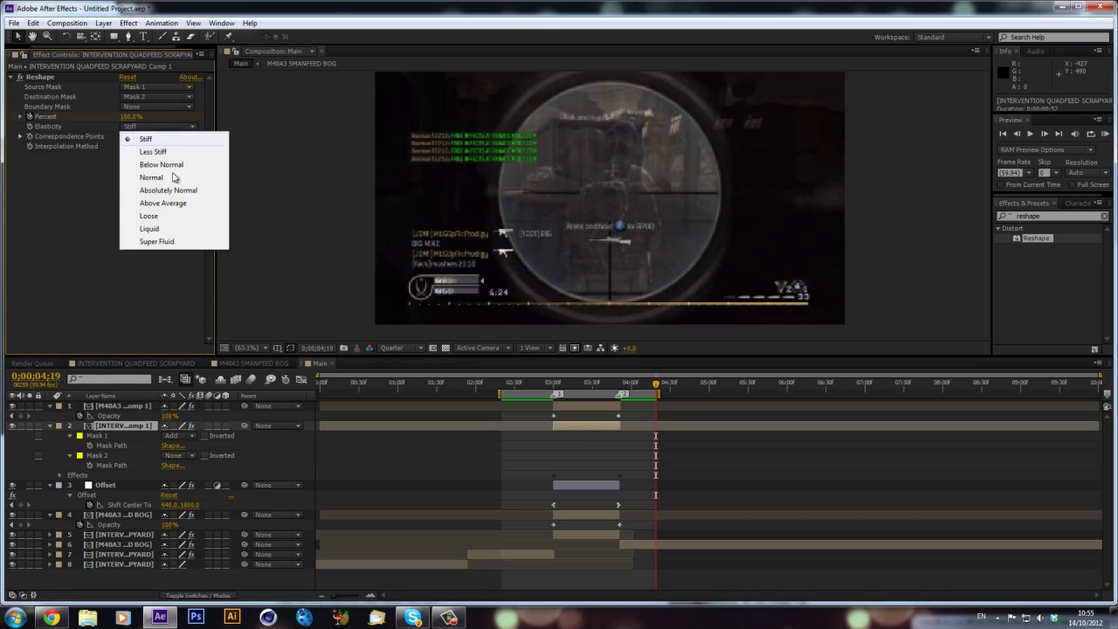
{"action": "left_click", "coordinate": [157, 241]}
- Set the Reshape Interpolation Method to Smooth on both the masked Intervention layer and the top M40A3 layer
{"action": "left_click", "coordinate": [145, 146]}
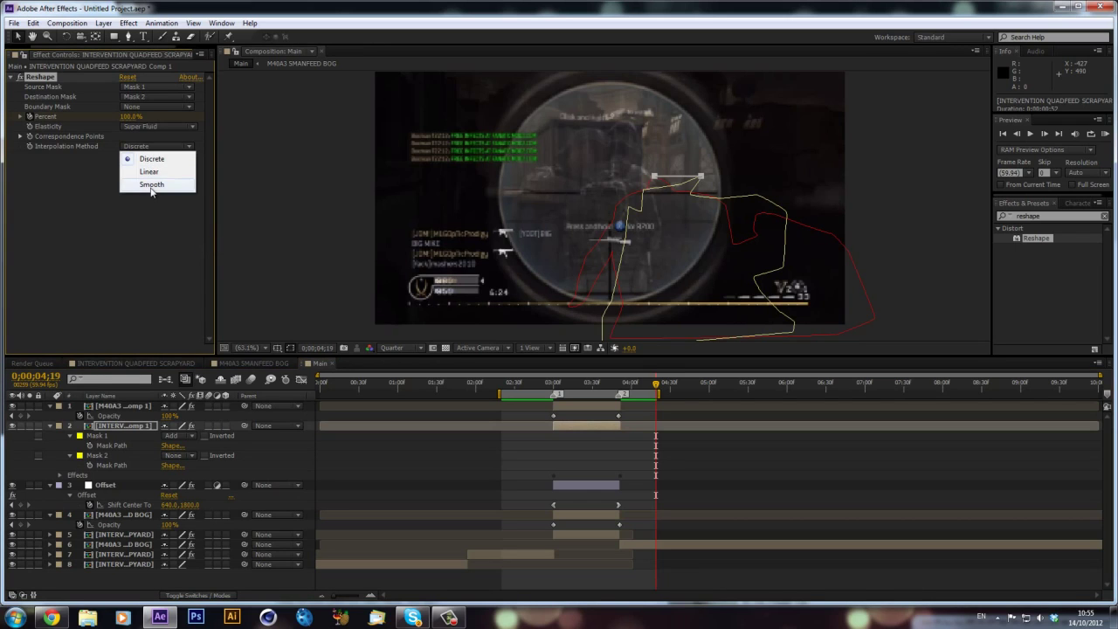
{"action": "left_click", "coordinate": [152, 185]}
{"action": "left_click", "coordinate": [573, 405]}
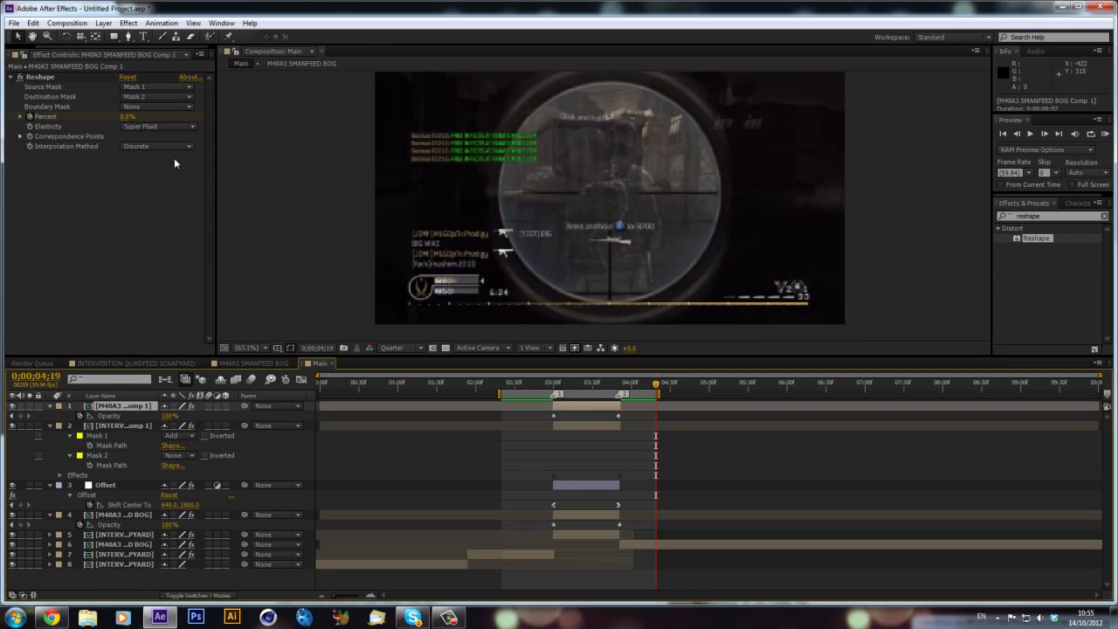
{"action": "left_click", "coordinate": [158, 146]}
{"action": "left_click", "coordinate": [165, 187]}
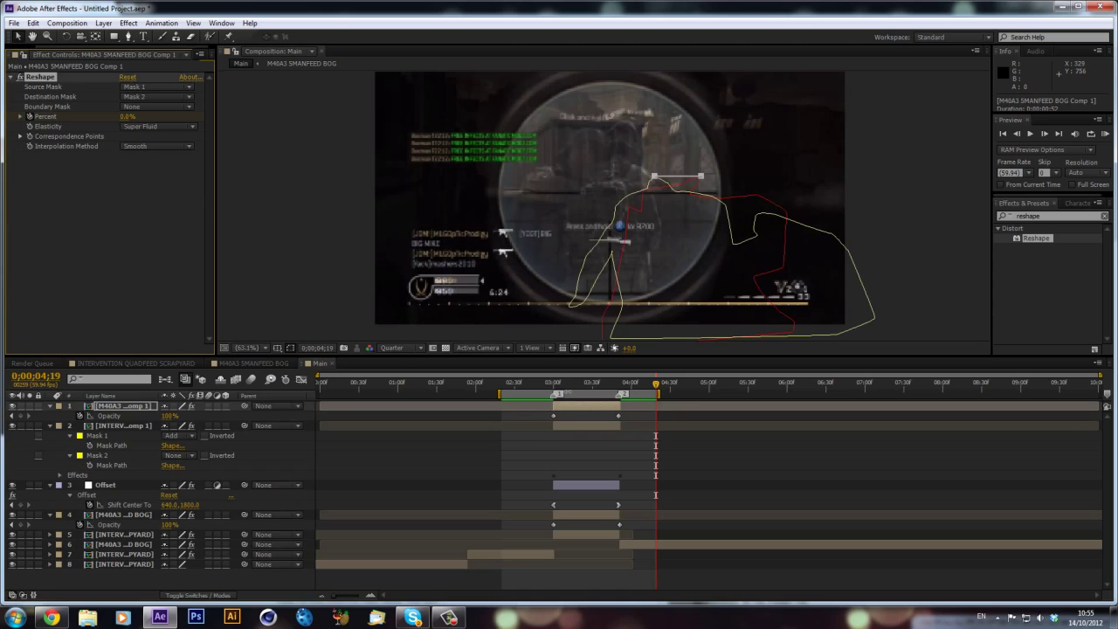
- Play a RAM preview of the refined morph and search the effects for "hue"
{"action": "key", "text": "KP_0"}
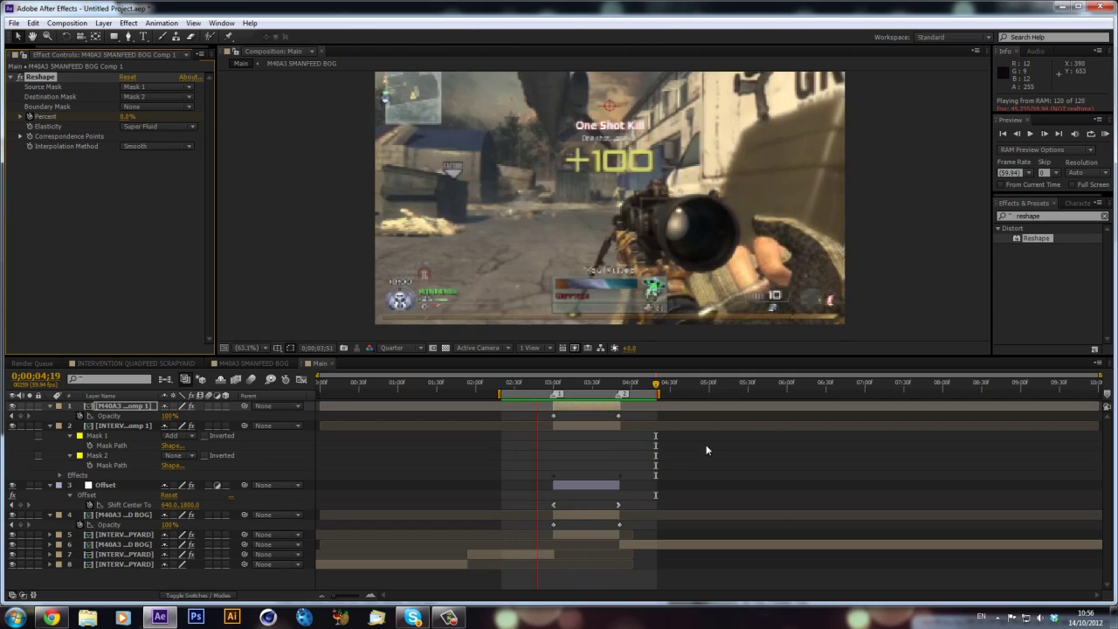
{"action": "key", "text": "space"}
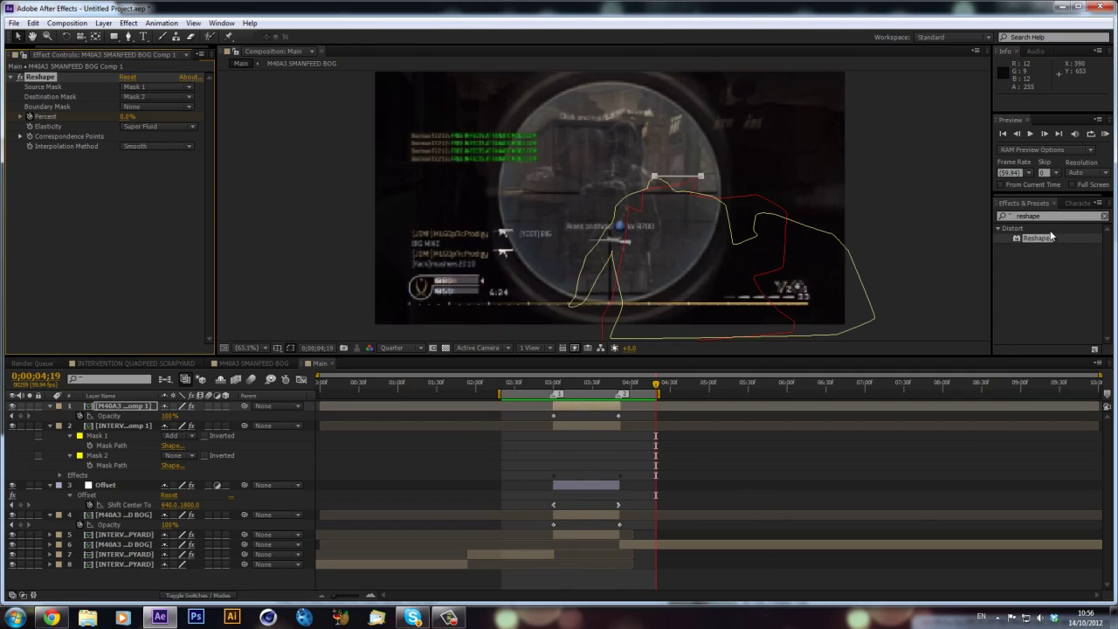
{"action": "left_click", "coordinate": [998, 203]}
{"action": "type", "text": "hue"}
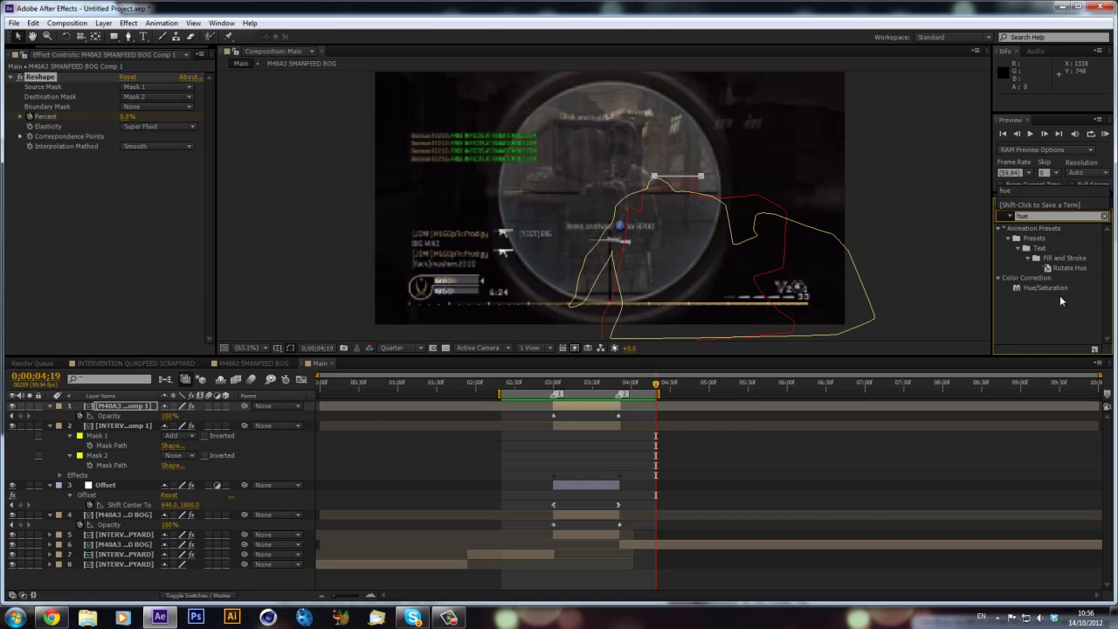
{"action": "left_click_drag", "start_coordinate": [1056, 288], "coordinate": [580, 407]}
{"action": "left_click", "coordinate": [552, 385]}
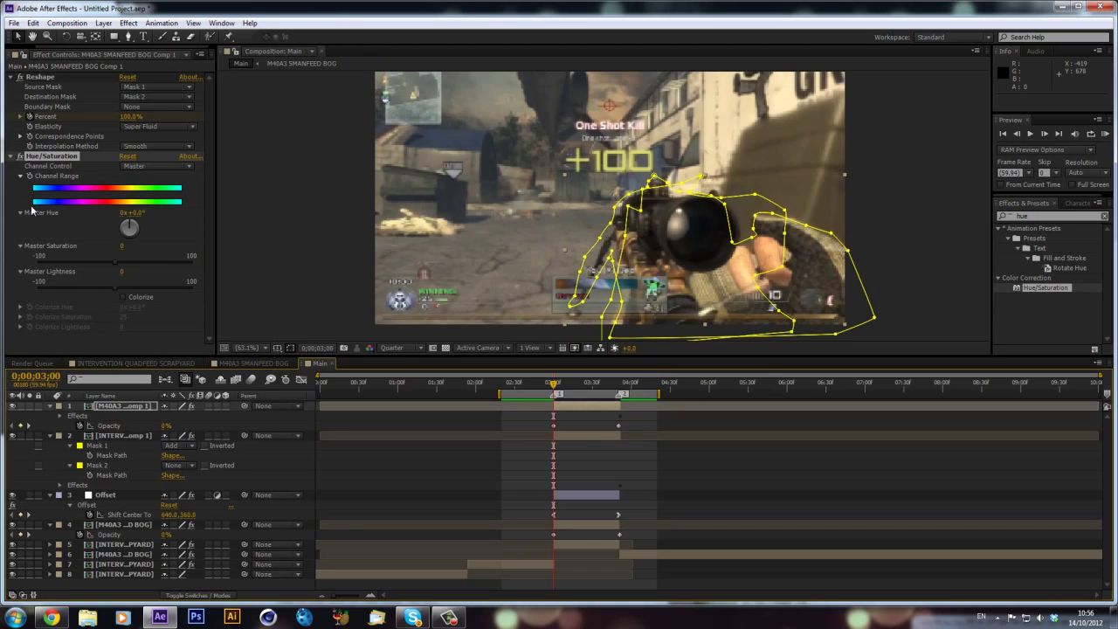
{"action": "left_click", "coordinate": [566, 371]}
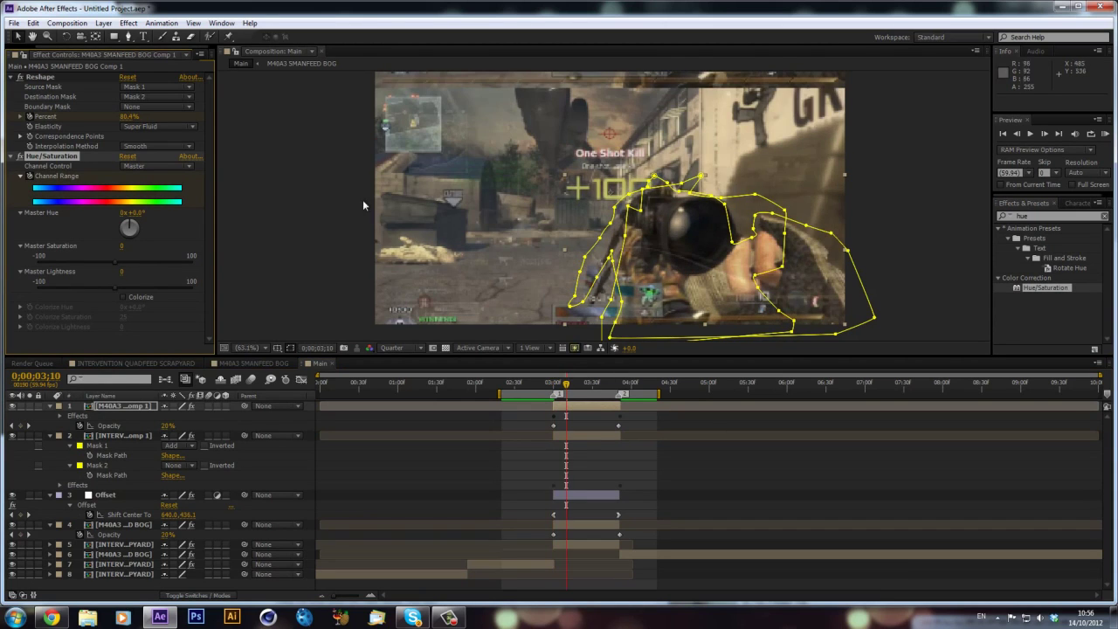
{"action": "left_click_drag", "start_coordinate": [129, 227], "coordinate": [140, 229]}
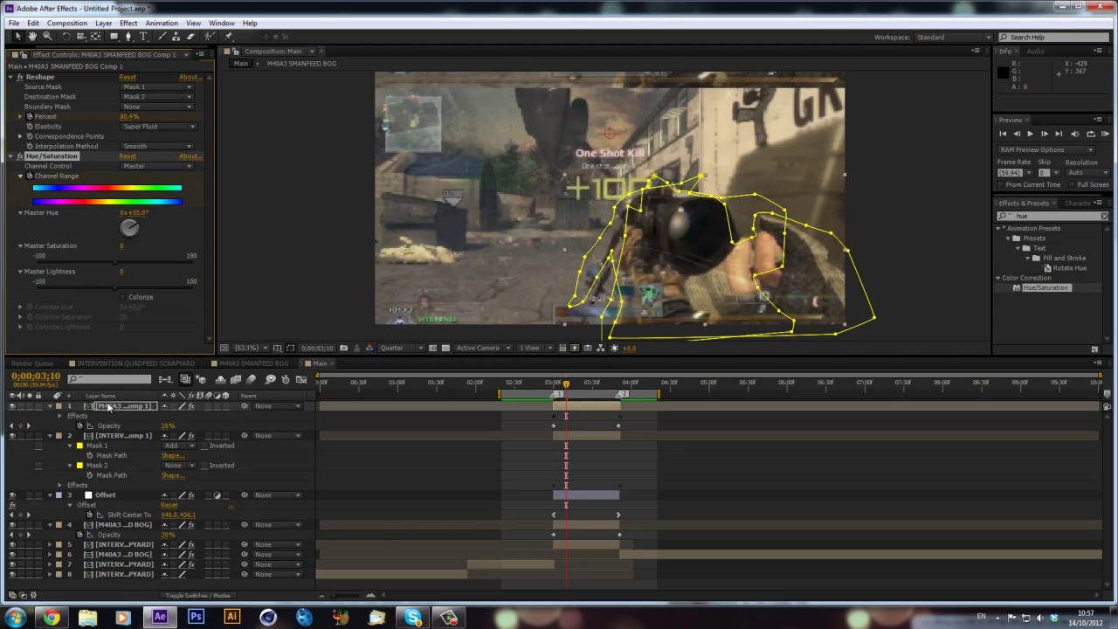
{"action": "key", "text": "ctrl+z"}
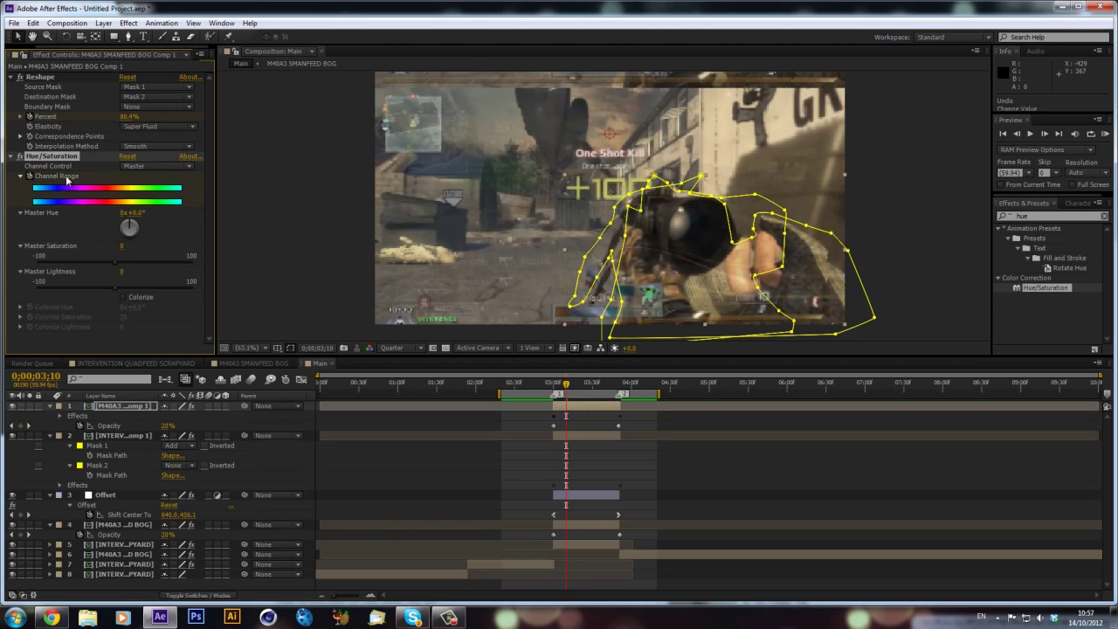
{"action": "key", "text": "ctrl+z"}
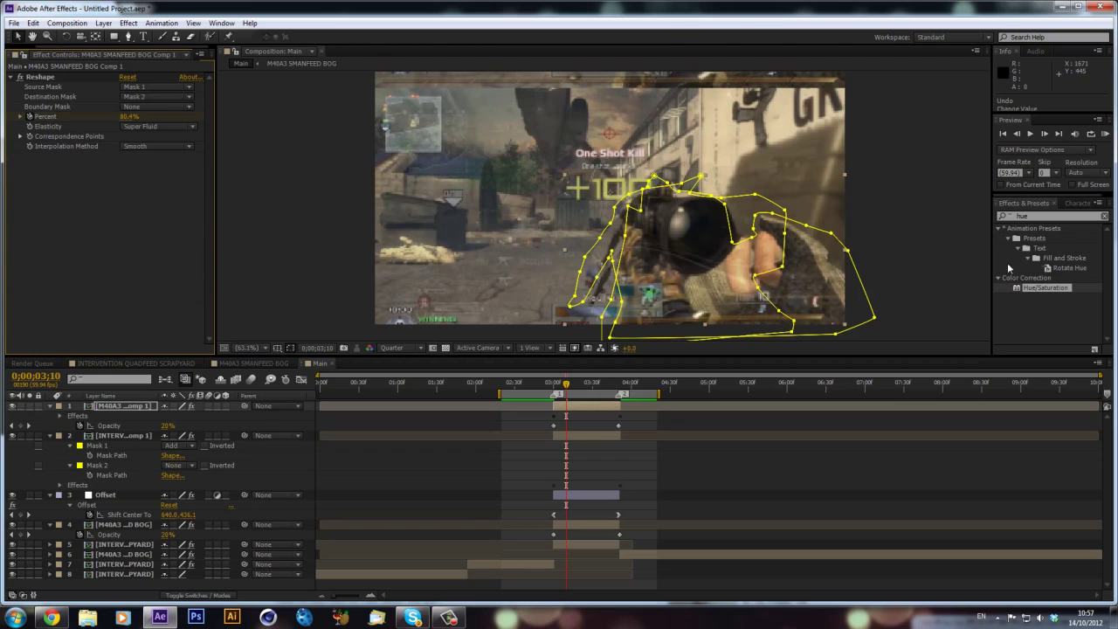
- Apply Hue/Saturation to the masked Intervention layer, solo that layer and start keyframing its Channel Range at 0;00;03;00
{"action": "left_click_drag", "start_coordinate": [1045, 287], "coordinate": [535, 447]}
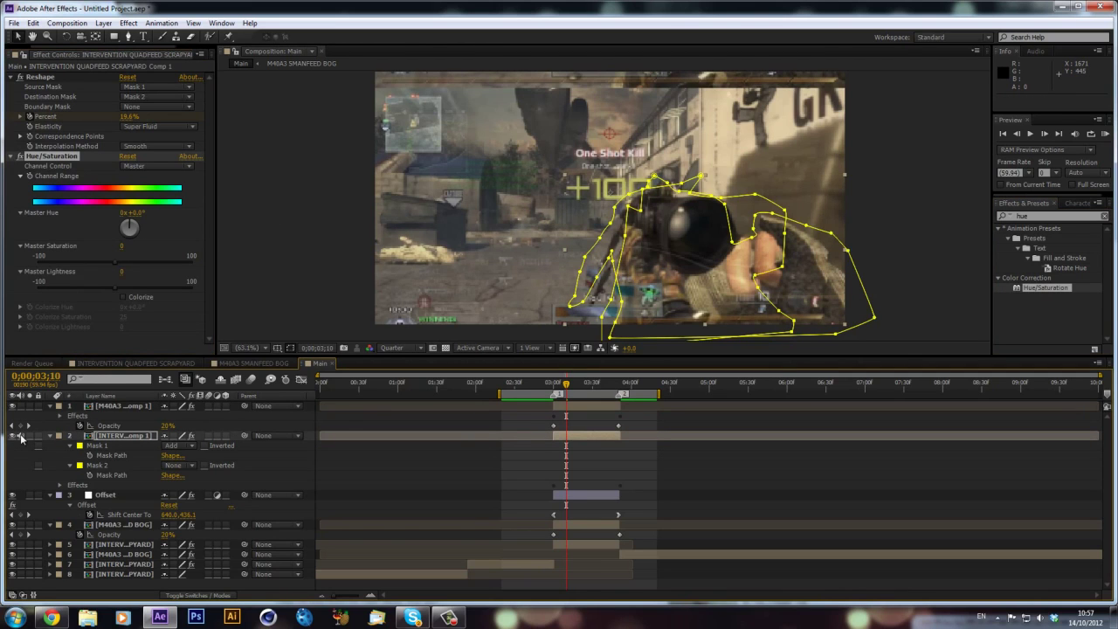
{"action": "left_click", "coordinate": [29, 435]}
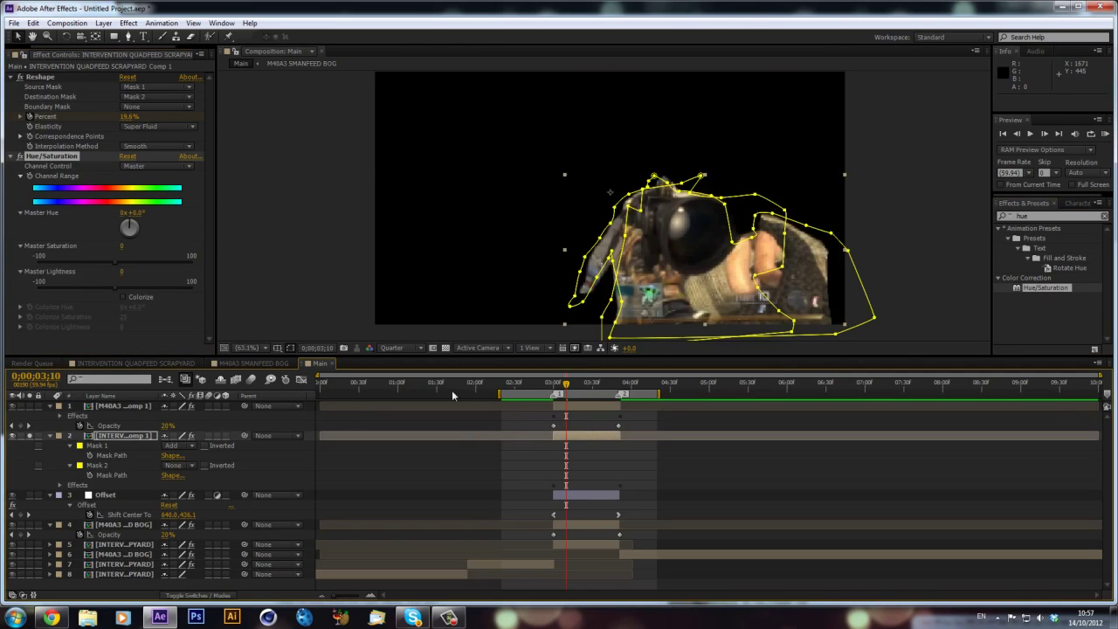
{"action": "left_click", "coordinate": [551, 385]}
{"action": "left_click", "coordinate": [30, 176]}
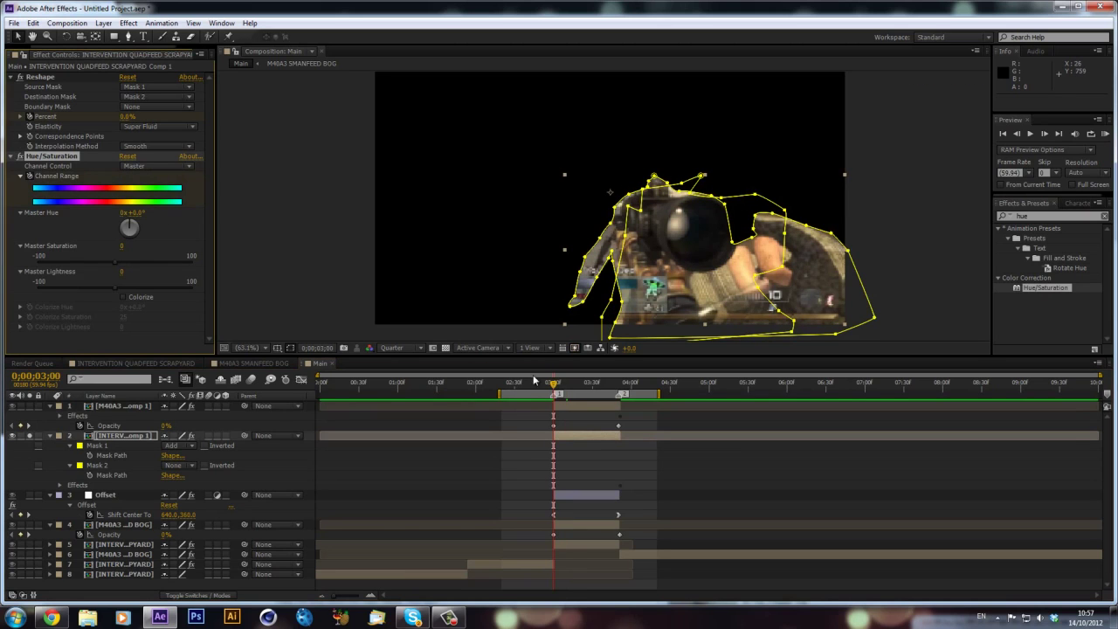
- Set the Intervention layer's Master Hue to 113° at 0;00;03;10 to tint the gun green
{"action": "key", "text": "shift+Page_Down"}
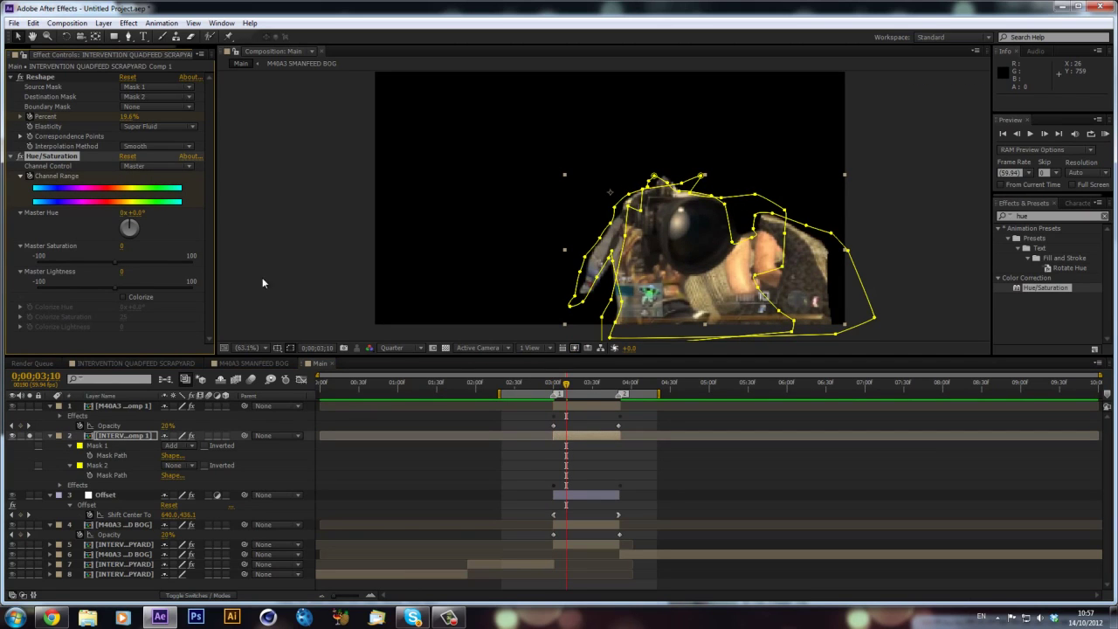
{"action": "left_click_drag", "start_coordinate": [131, 217], "coordinate": [109, 208]}
{"action": "left_click_drag", "start_coordinate": [91, 255], "coordinate": [166, 245]}
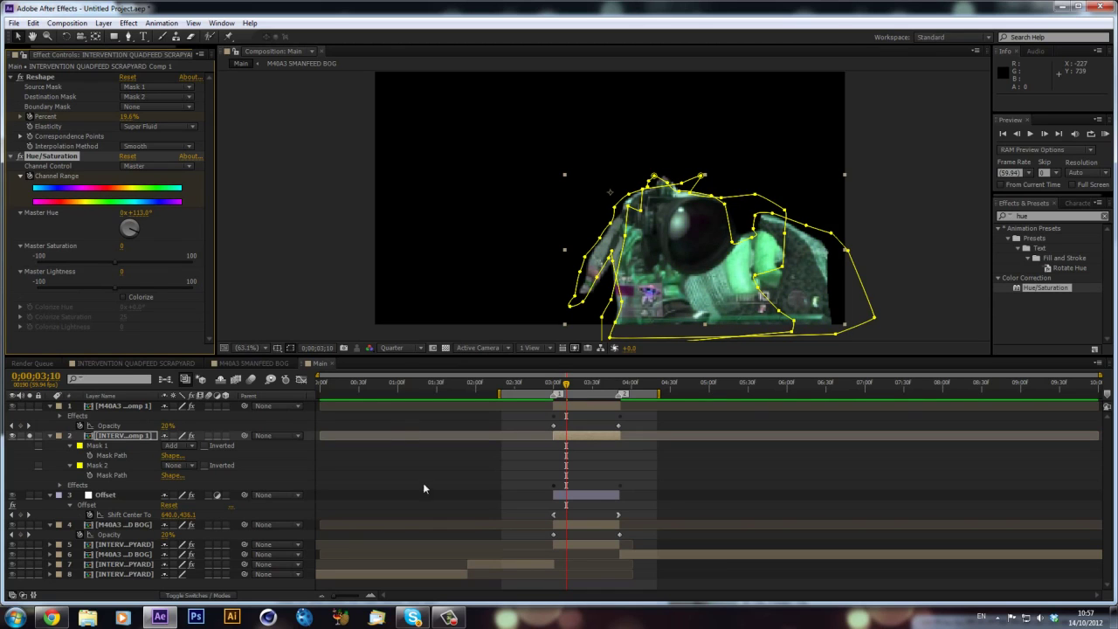
- Reveal the Intervention layer's keyframed properties and add a Channel Range keyframe holding the current hue at 0;00;03;40
{"action": "left_click_drag", "start_coordinate": [602, 388], "coordinate": [619, 384]}
{"action": "key", "text": "shift+Page_Up"}
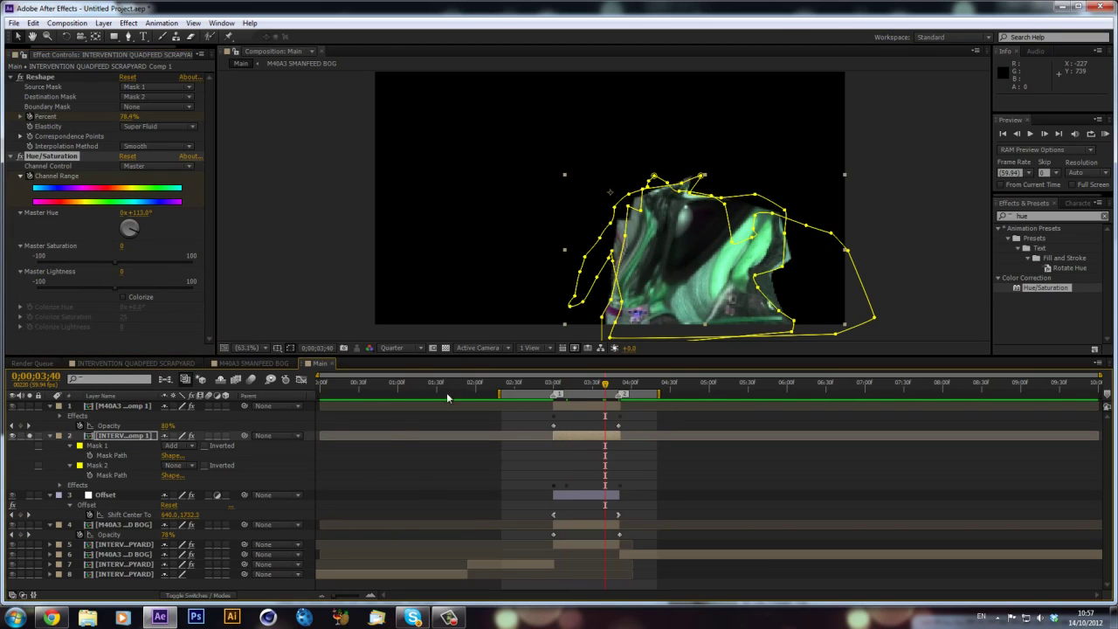
{"action": "key", "text": "u"}
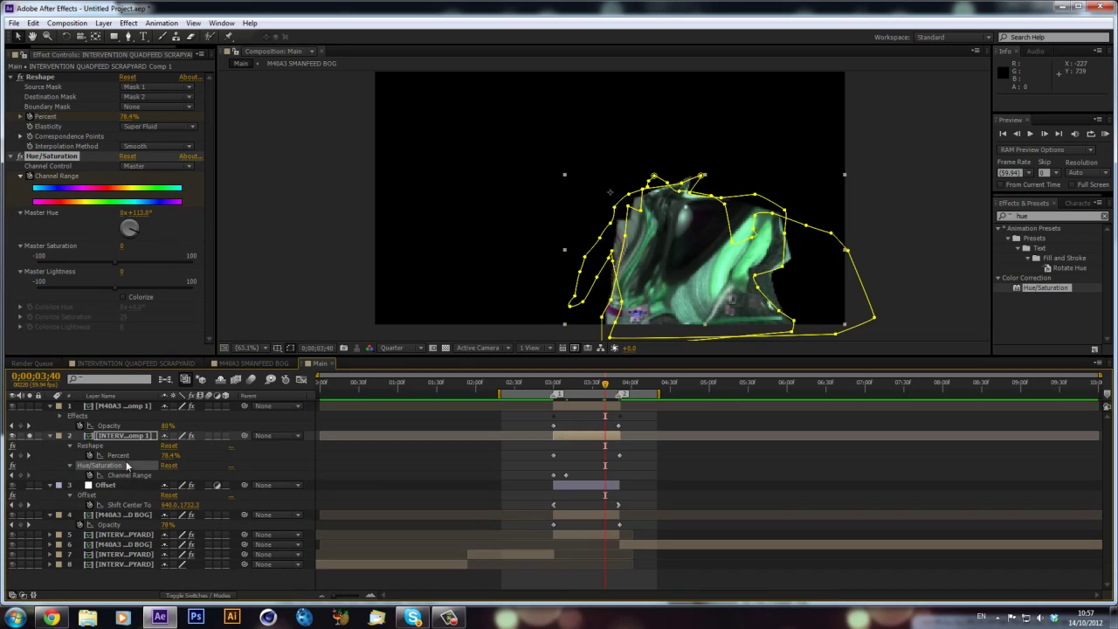
{"action": "left_click", "coordinate": [19, 476]}
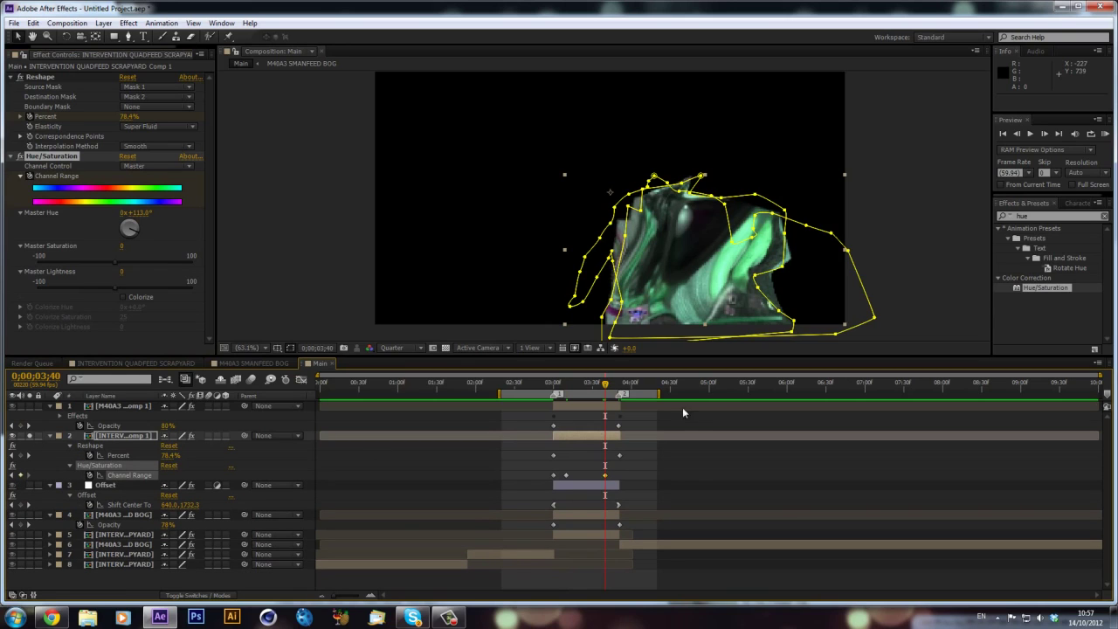
- Set the Intervention layer's Master Hue to 0° at 0;00;03;51
{"action": "left_click", "coordinate": [623, 389]}
{"action": "left_click", "coordinate": [137, 212]}
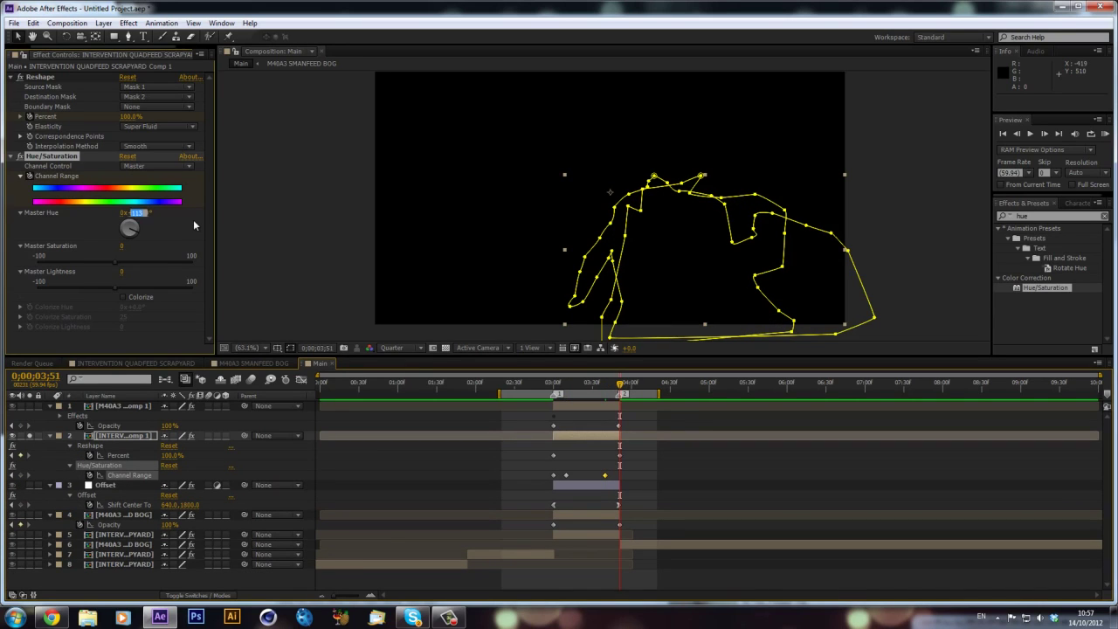
{"action": "type", "text": "0"}
{"action": "key", "text": "Return"}
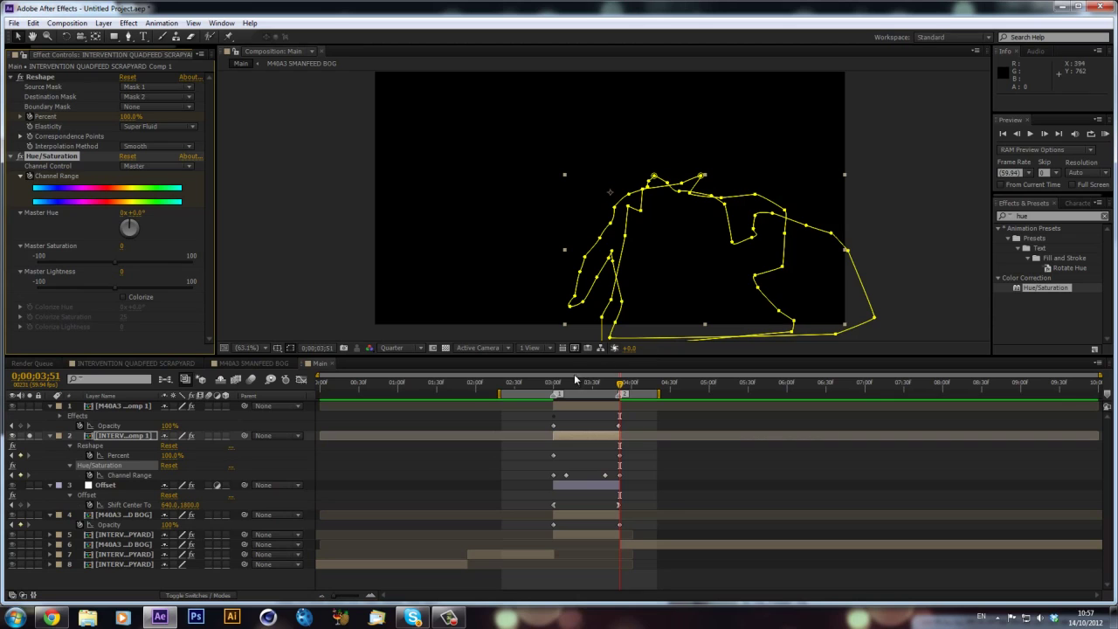
- Copy the Intervention layer's Channel Range keyframes and paste them onto the top M40A3 layer starting at 0;00;03;00
{"action": "left_click", "coordinate": [554, 383]}
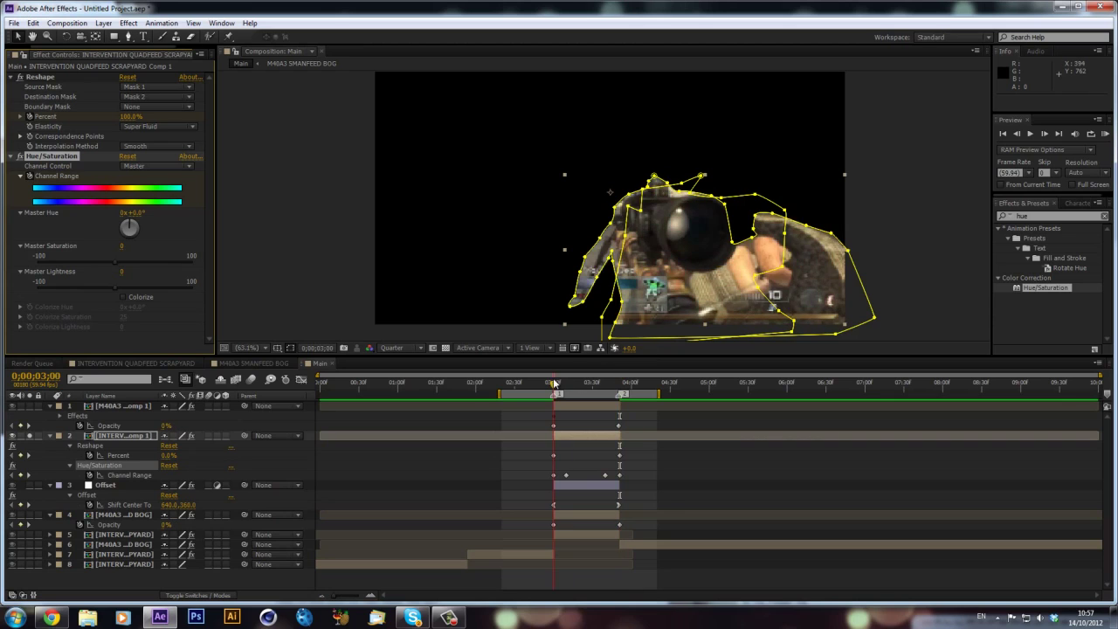
{"action": "left_click", "coordinate": [114, 475]}
{"action": "key", "text": "ctrl+c"}
{"action": "left_click", "coordinate": [144, 407]}
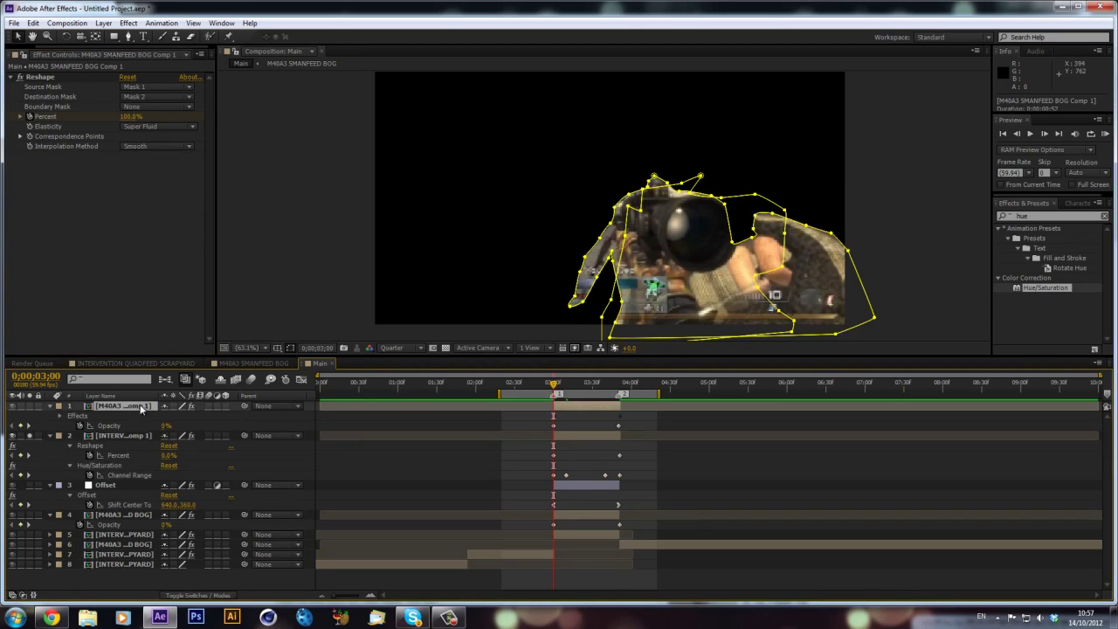
{"action": "key", "text": "ctrl+v"}
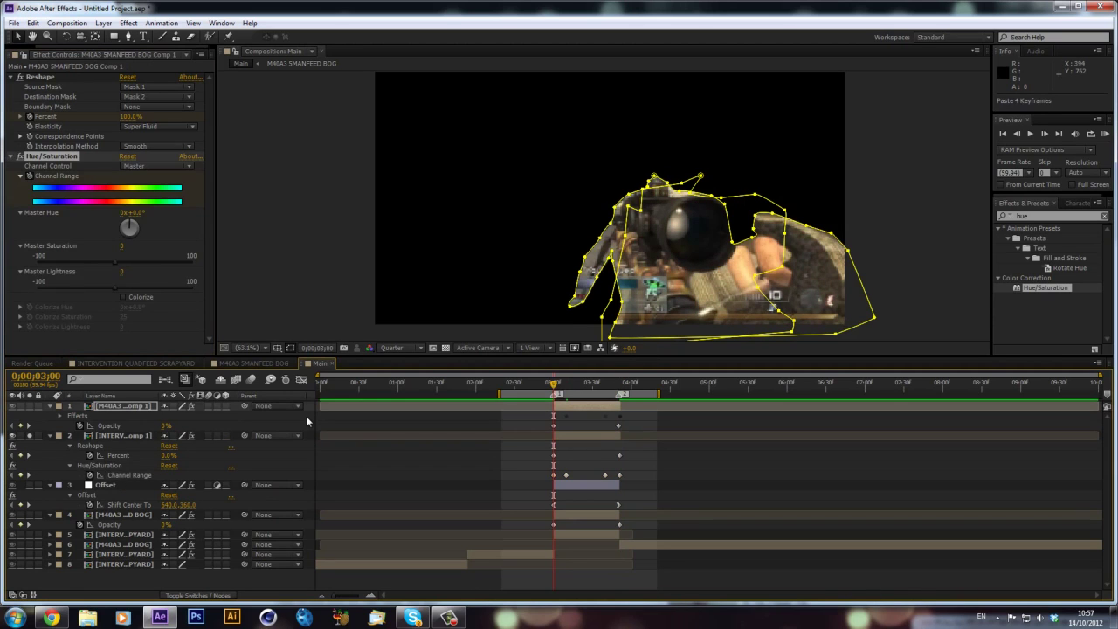
- Unsolo the Intervention layer, play a RAM preview of the hue-shifted transition and scrub through its end
{"action": "left_click", "coordinate": [30, 435]}
{"action": "key", "text": "KP_0"}
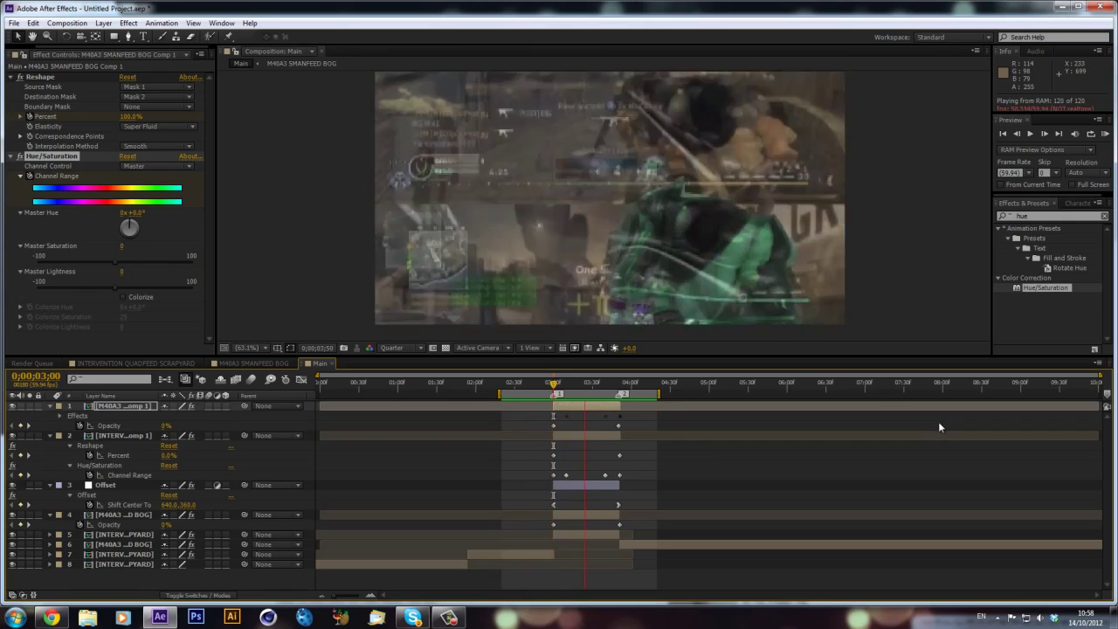
{"action": "key", "text": "space"}
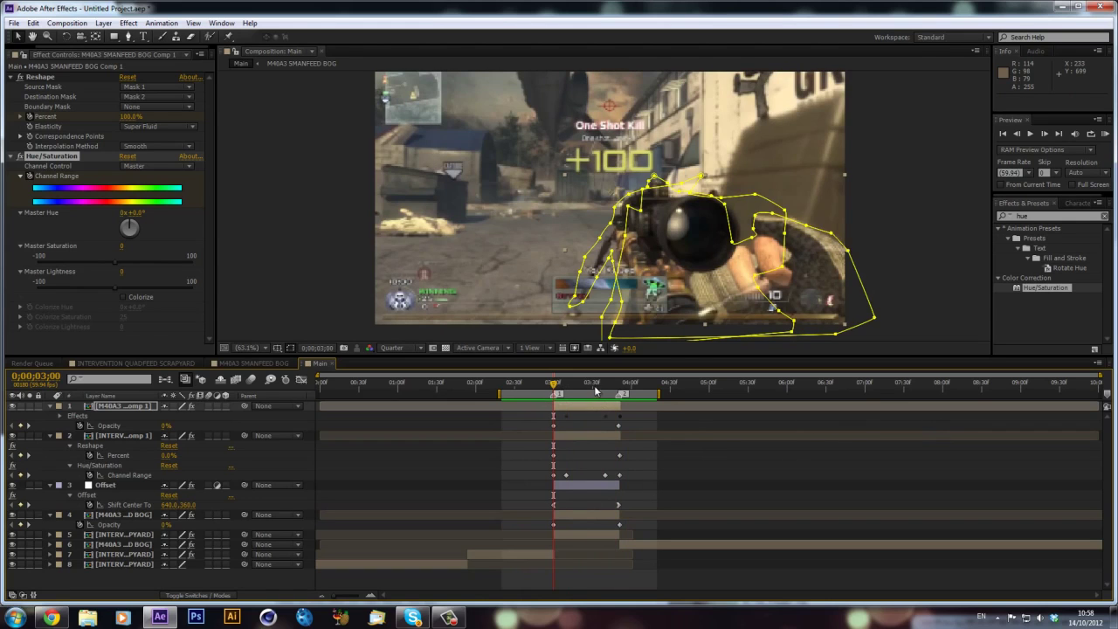
{"action": "left_click_drag", "start_coordinate": [583, 383], "coordinate": [603, 406]}
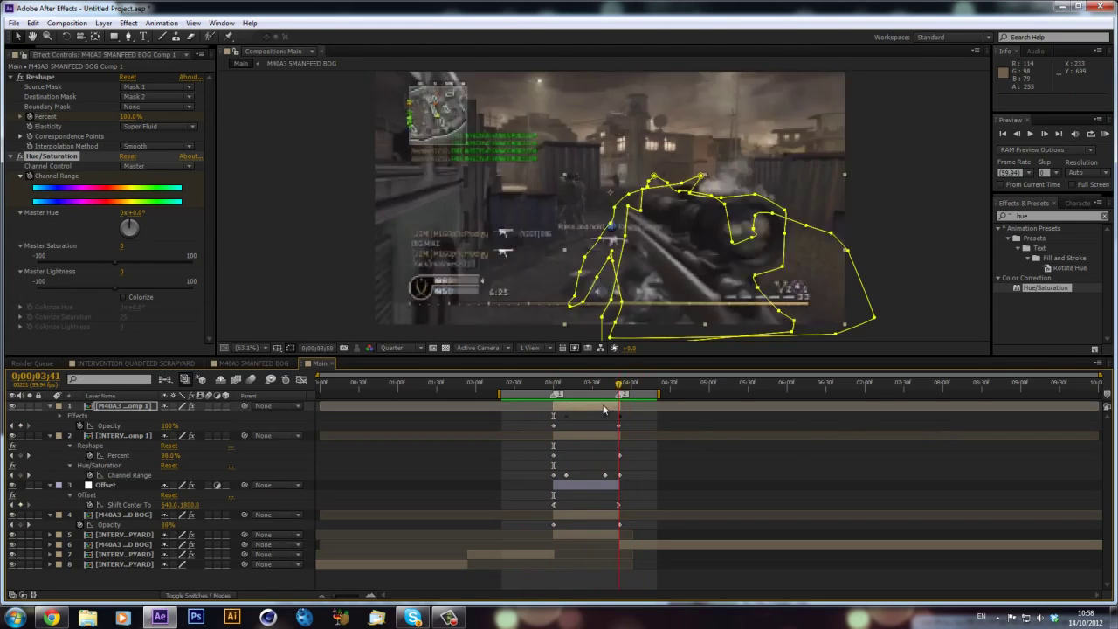
- Switch to Chrome to look over the YouTube page of the example edit, and dismiss the Windows color scheme dialog
{"action": "left_click", "coordinate": [46, 618]}
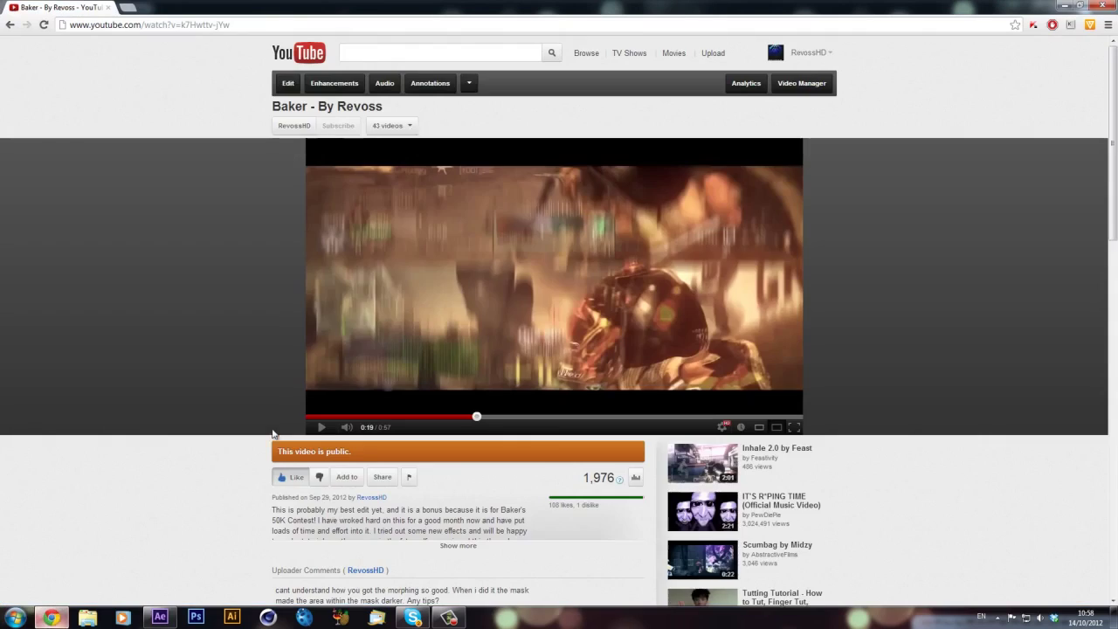
{"action": "scroll", "coordinate": [688, 198], "scroll_direction": "down", "scroll_amount": 2}
{"action": "scroll", "coordinate": [687, 199], "scroll_direction": "up", "scroll_amount": 2}
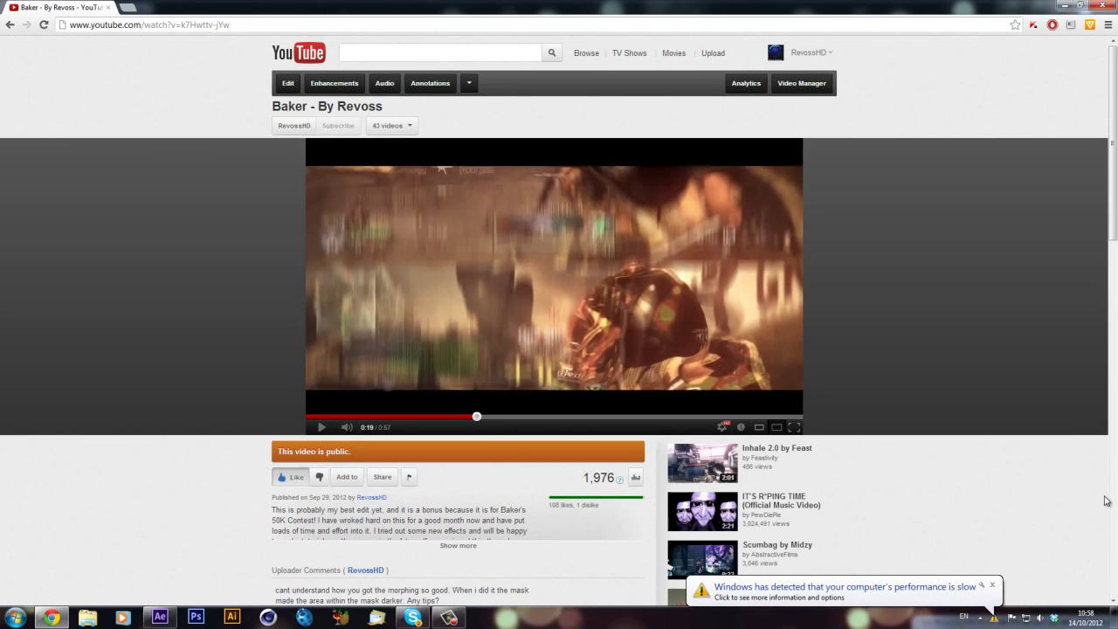
{"action": "left_click", "coordinate": [997, 597]}
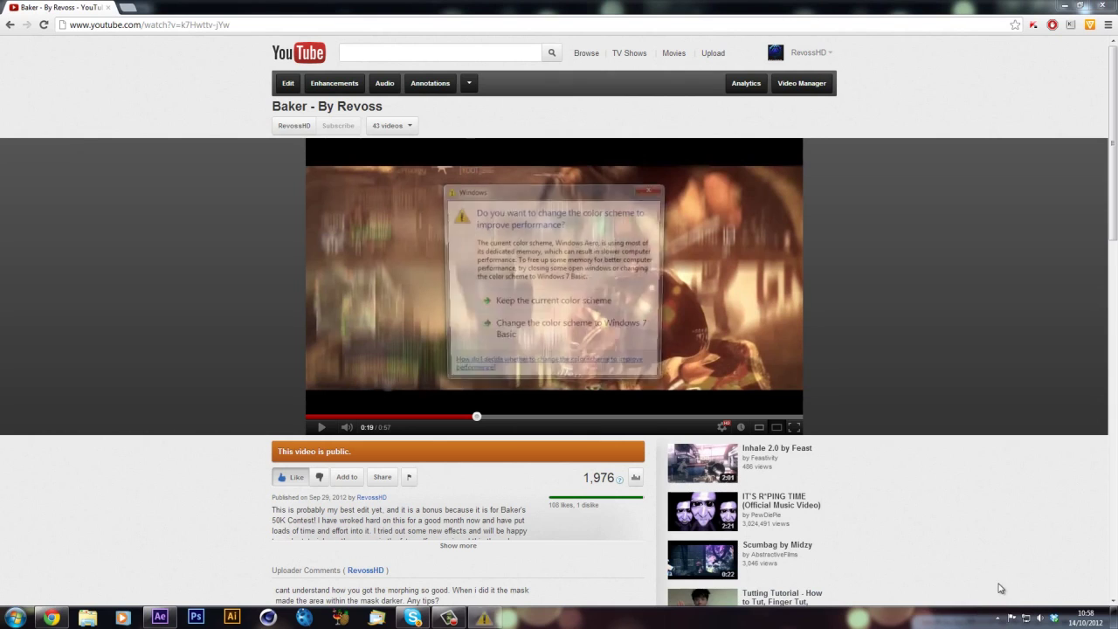
{"action": "left_click", "coordinate": [663, 188]}
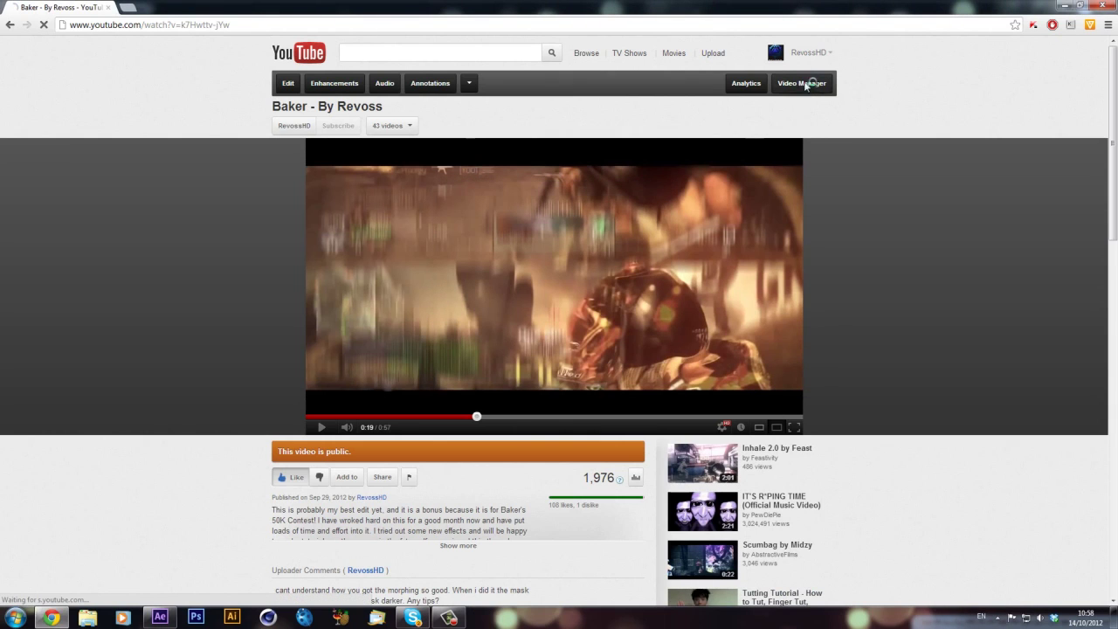
- Open the "Making a Episode Series? (Please Watch!)" video from the channel's list of uploads
{"action": "left_click", "coordinate": [802, 83]}
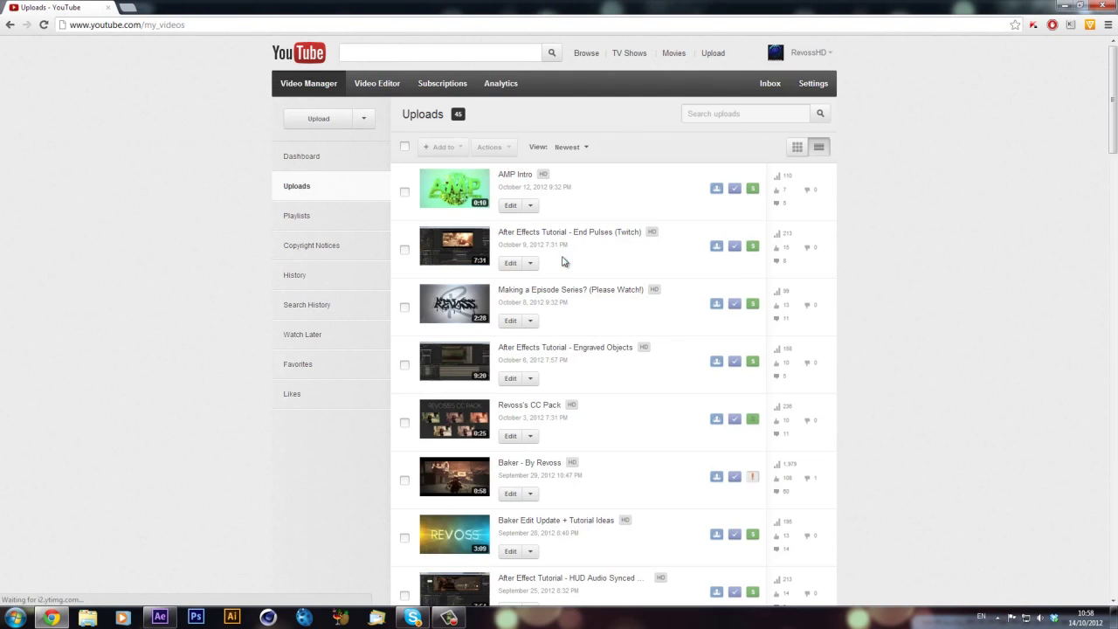
{"action": "scroll", "coordinate": [562, 258], "scroll_direction": "down", "scroll_amount": 3}
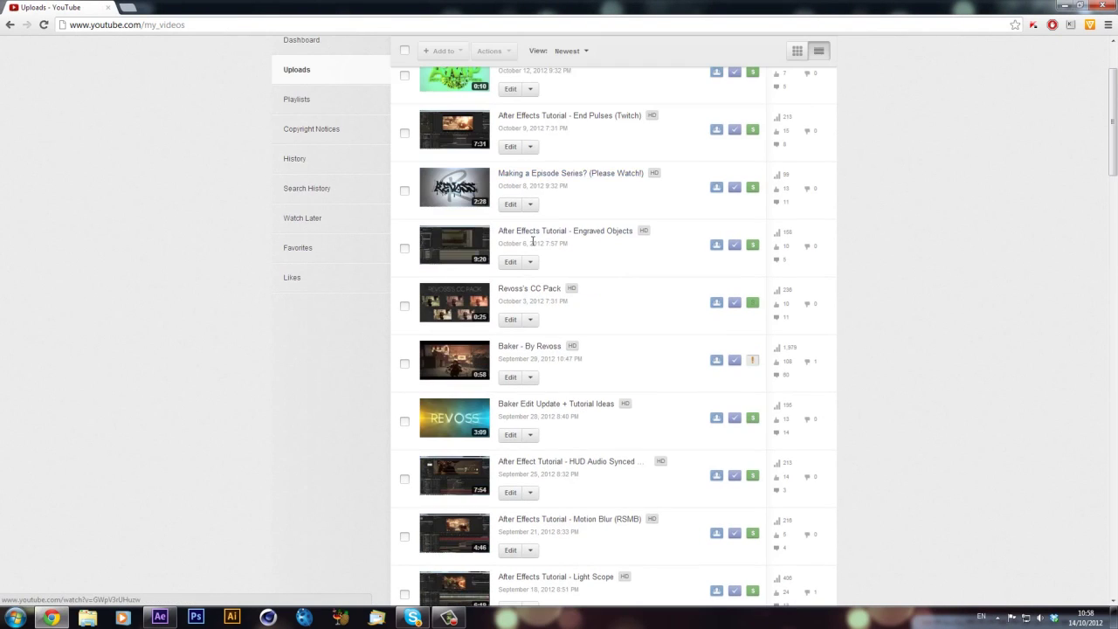
{"action": "left_click", "coordinate": [534, 173]}
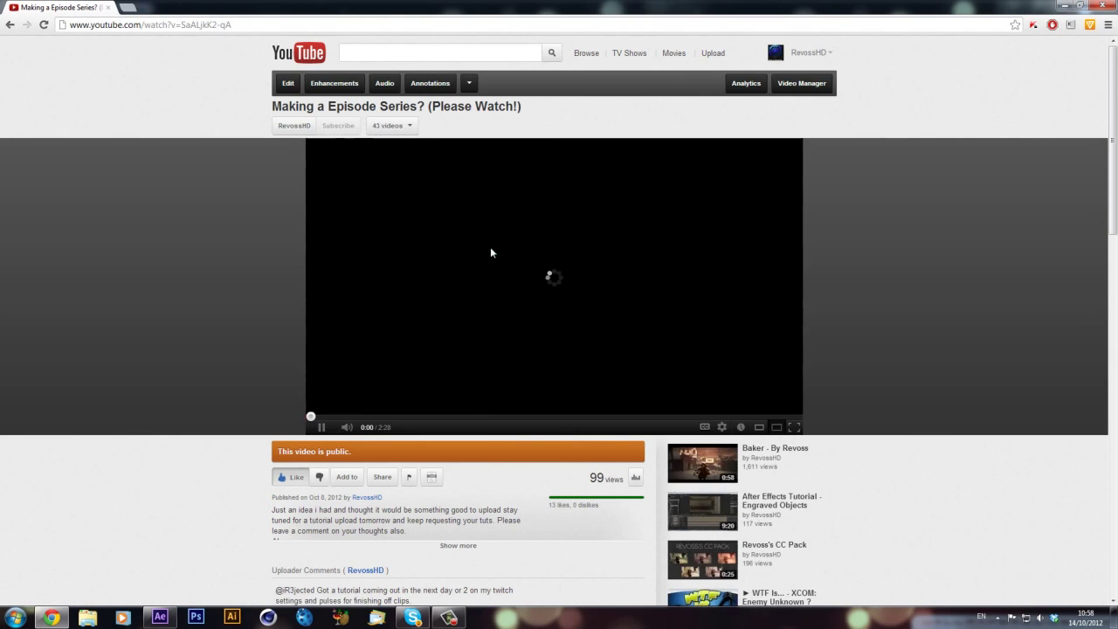
- Look over the episode series video's page, pause its playback and return to the YouTube home page
{"action": "scroll", "coordinate": [490, 246], "scroll_direction": "down", "scroll_amount": 3}
{"action": "scroll", "coordinate": [466, 224], "scroll_direction": "up", "scroll_amount": 3}
{"action": "left_click", "coordinate": [391, 206]}
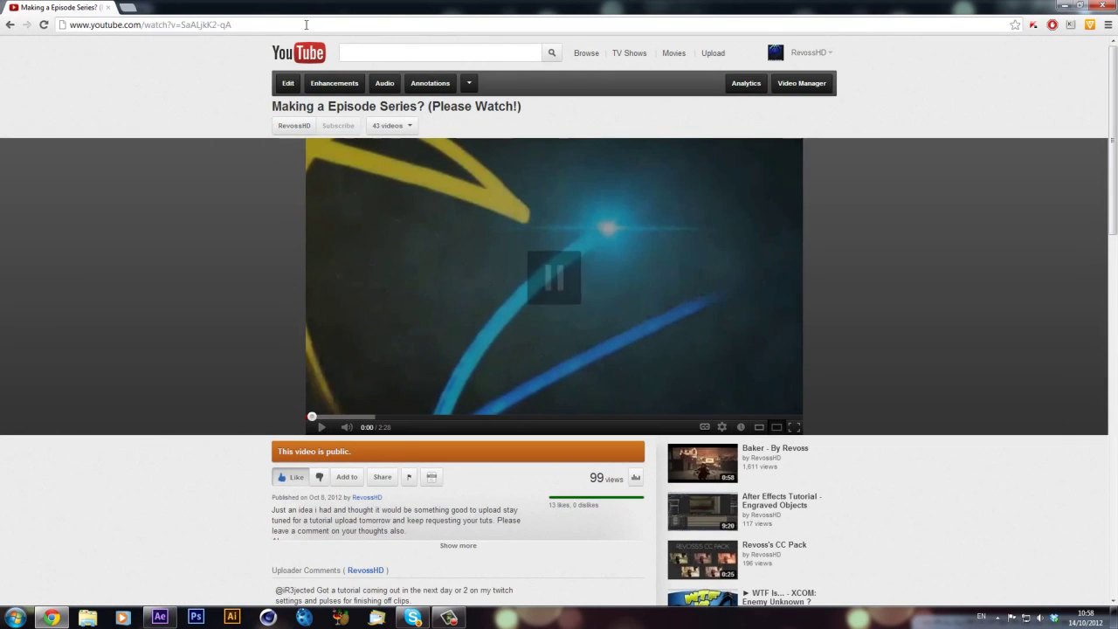
{"action": "left_click", "coordinate": [300, 53]}
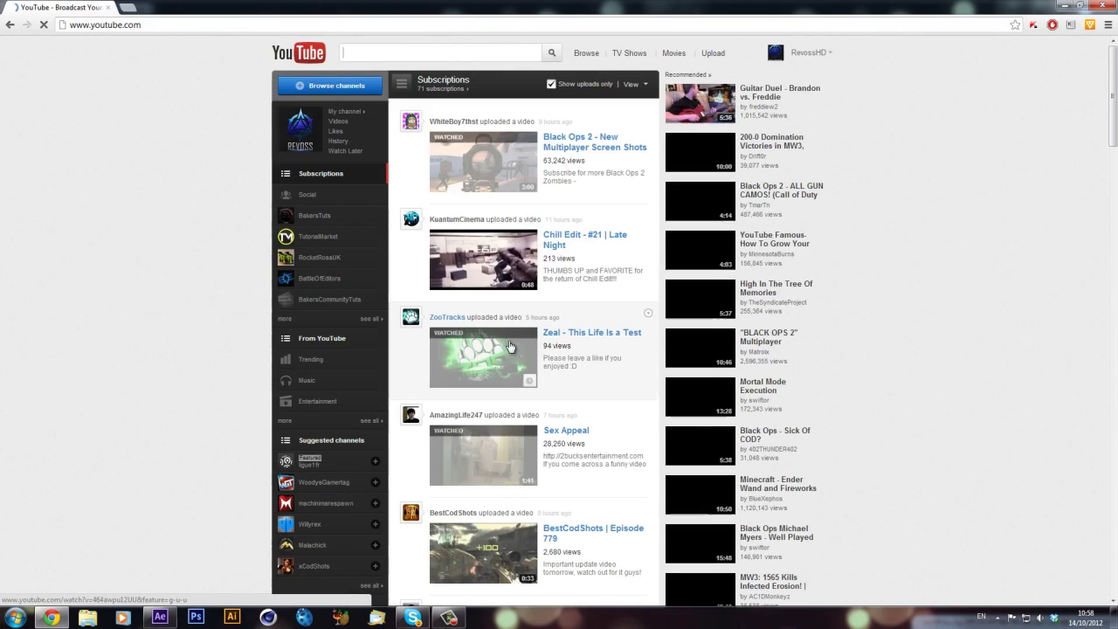
- Switch to After Effects and scrub the Main composition through the transition to 0;00;03;54
{"action": "left_click", "coordinate": [449, 617]}
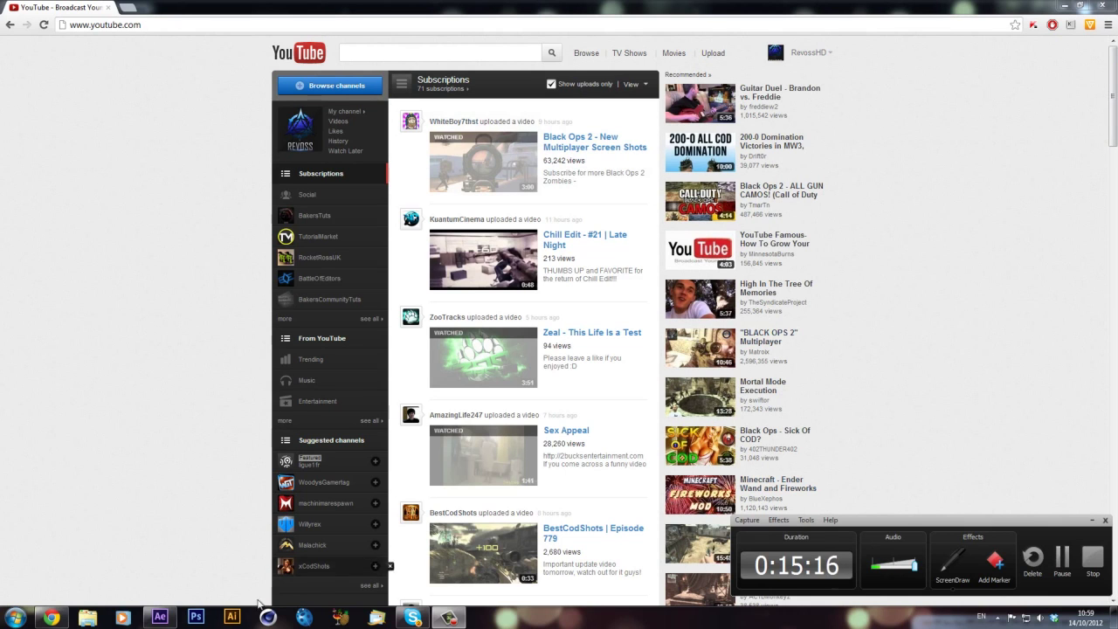
{"action": "left_click", "coordinate": [159, 617]}
{"action": "left_click_drag", "start_coordinate": [566, 384], "coordinate": [626, 393]}
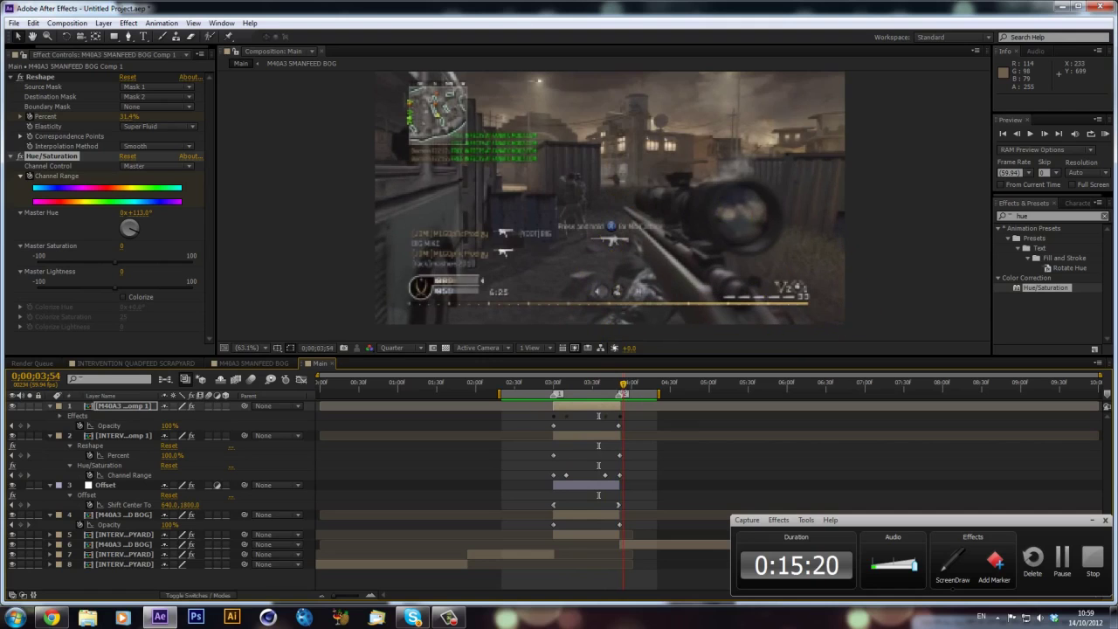